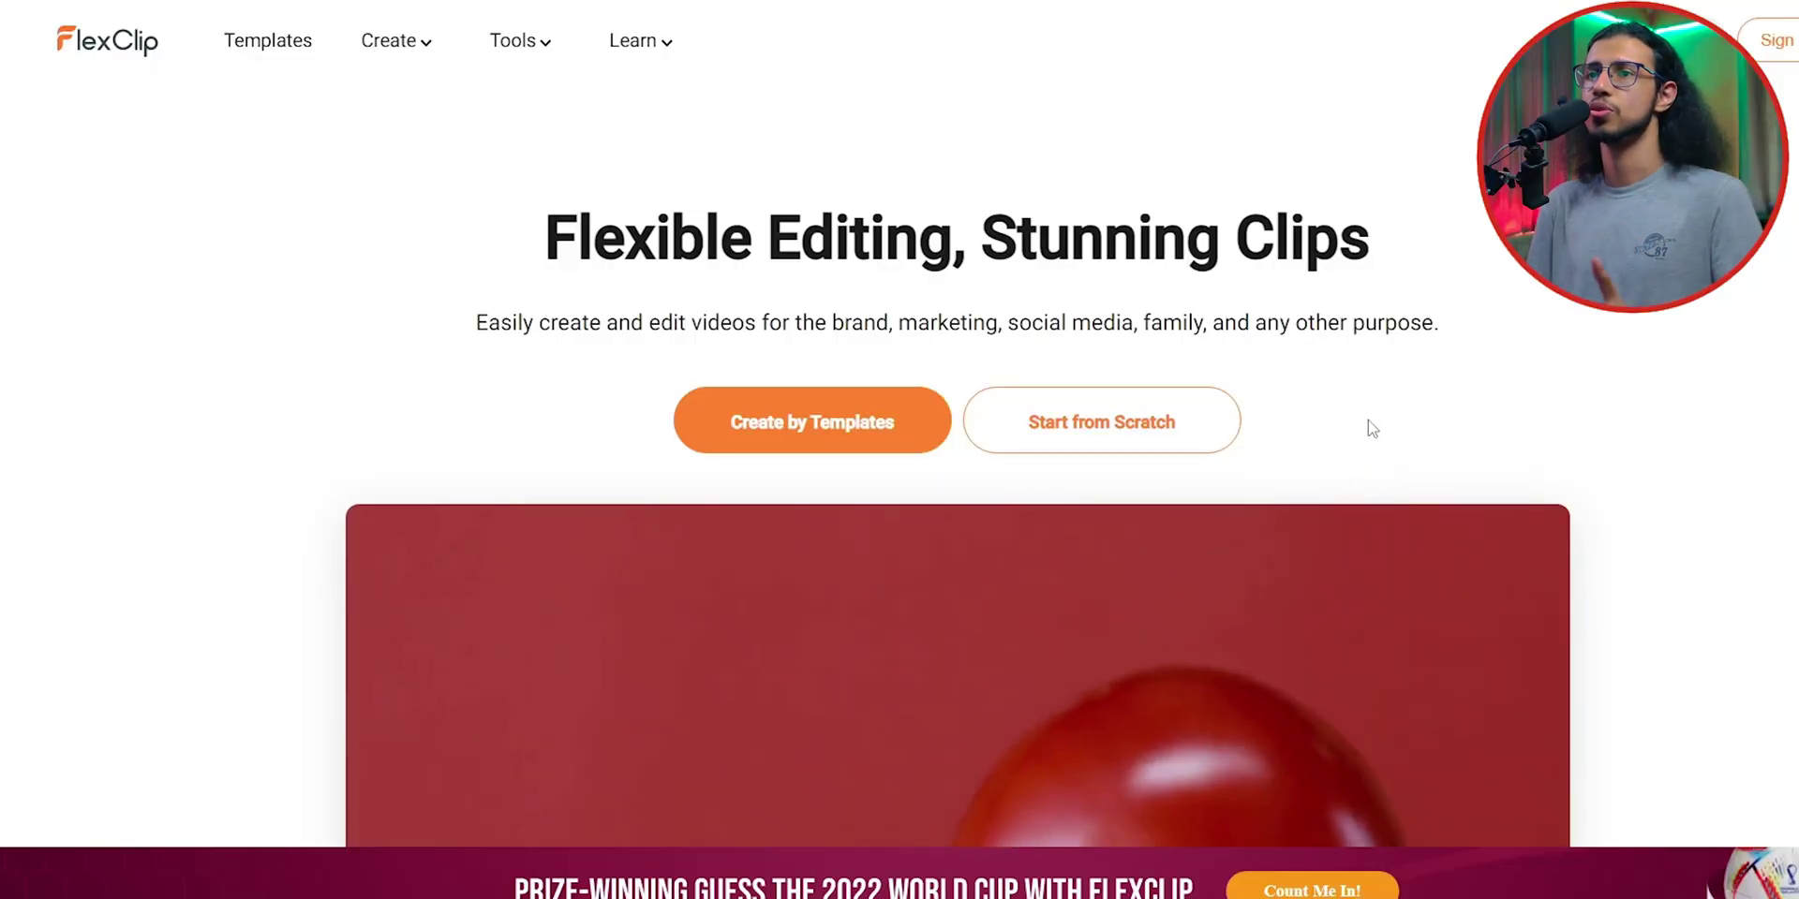
Scroll up and down through the FlexClip landing page to browse its sections
scroll(1368, 422, down, 5)
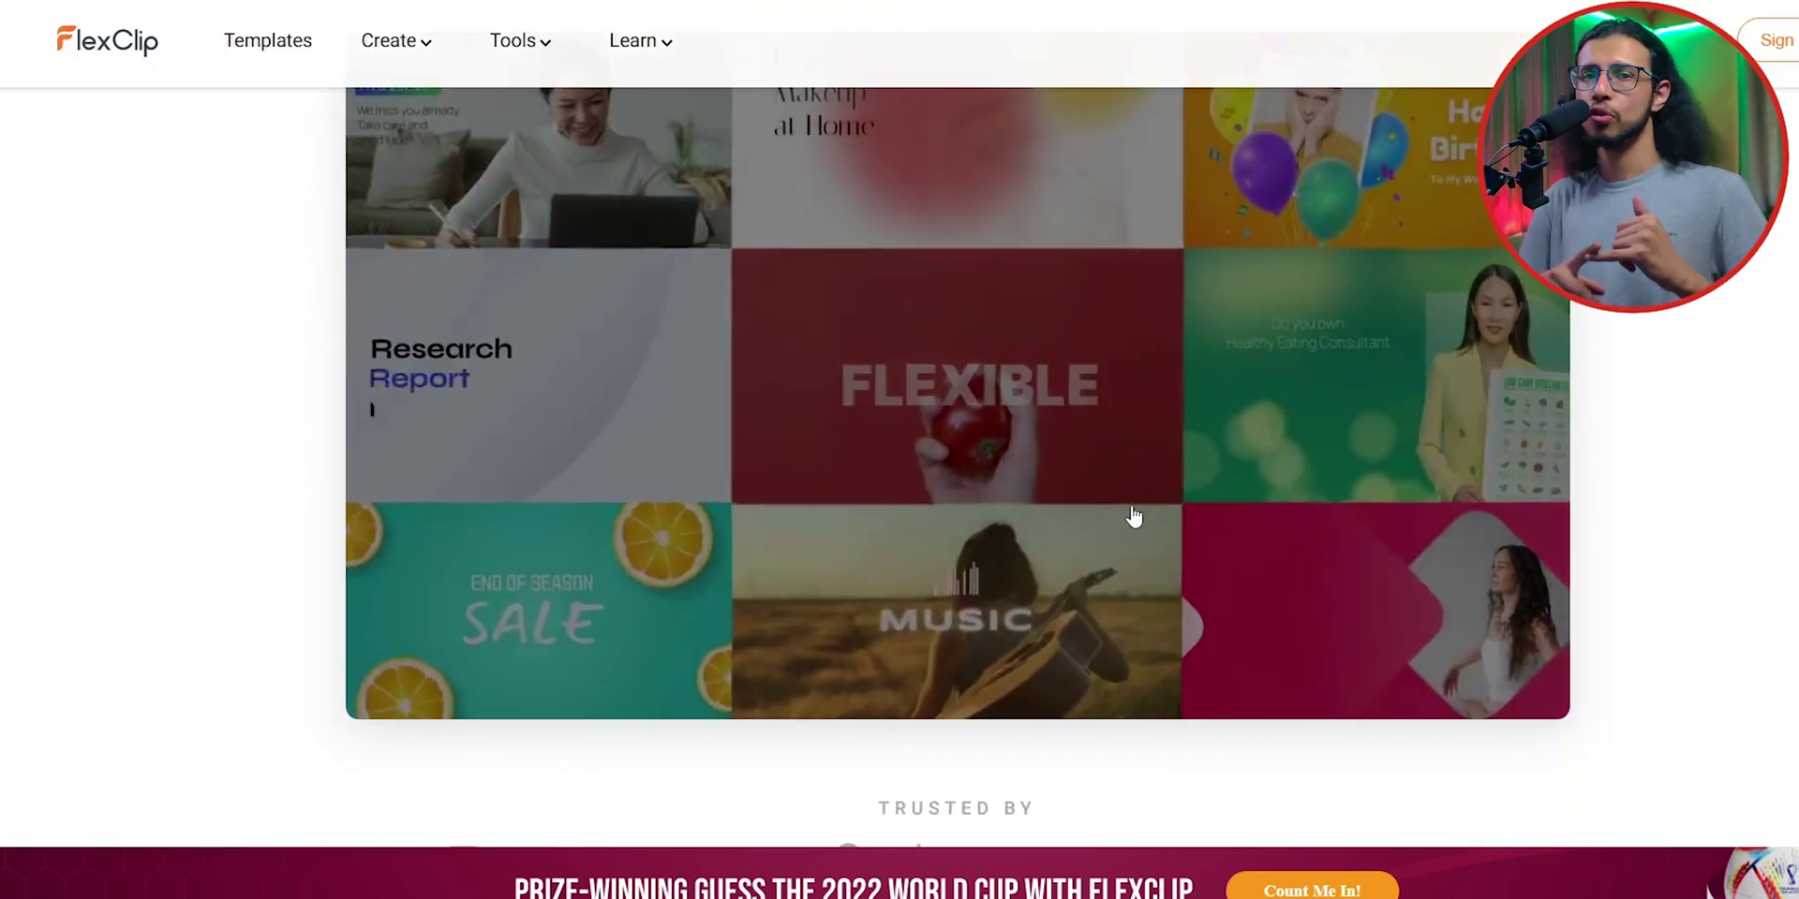
scroll(1020, 515, up, 2)
scroll(1019, 515, up, 1)
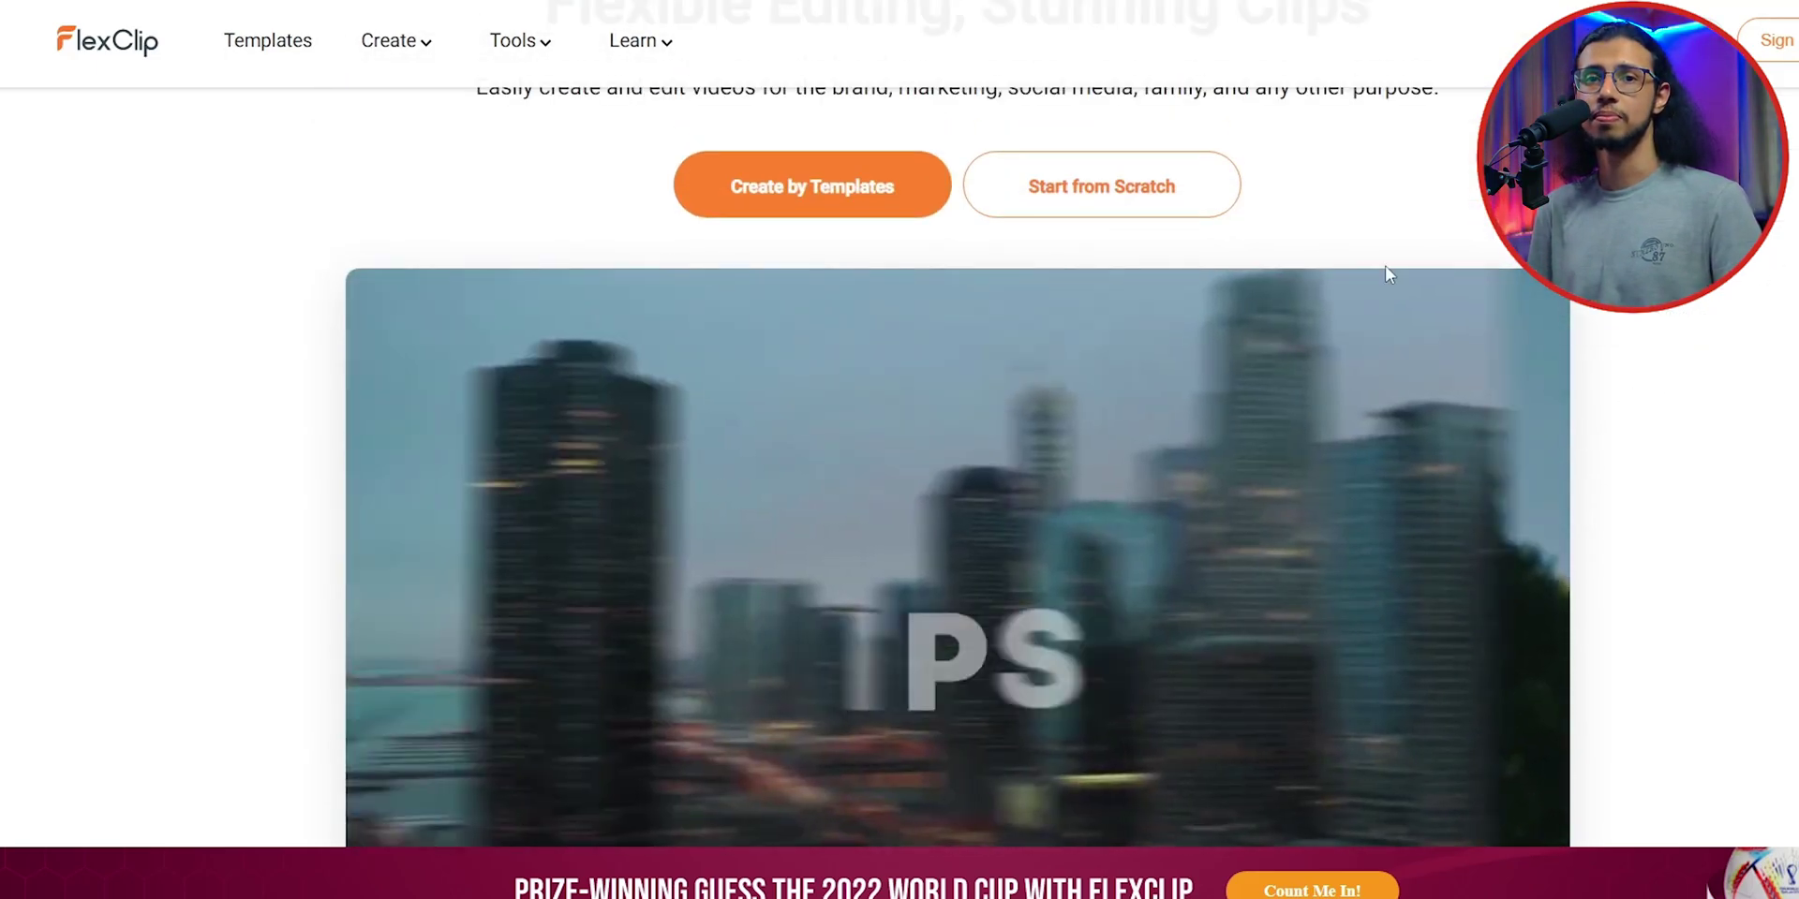
scroll(1387, 272, up, 3)
scroll(1646, 343, down, 3)
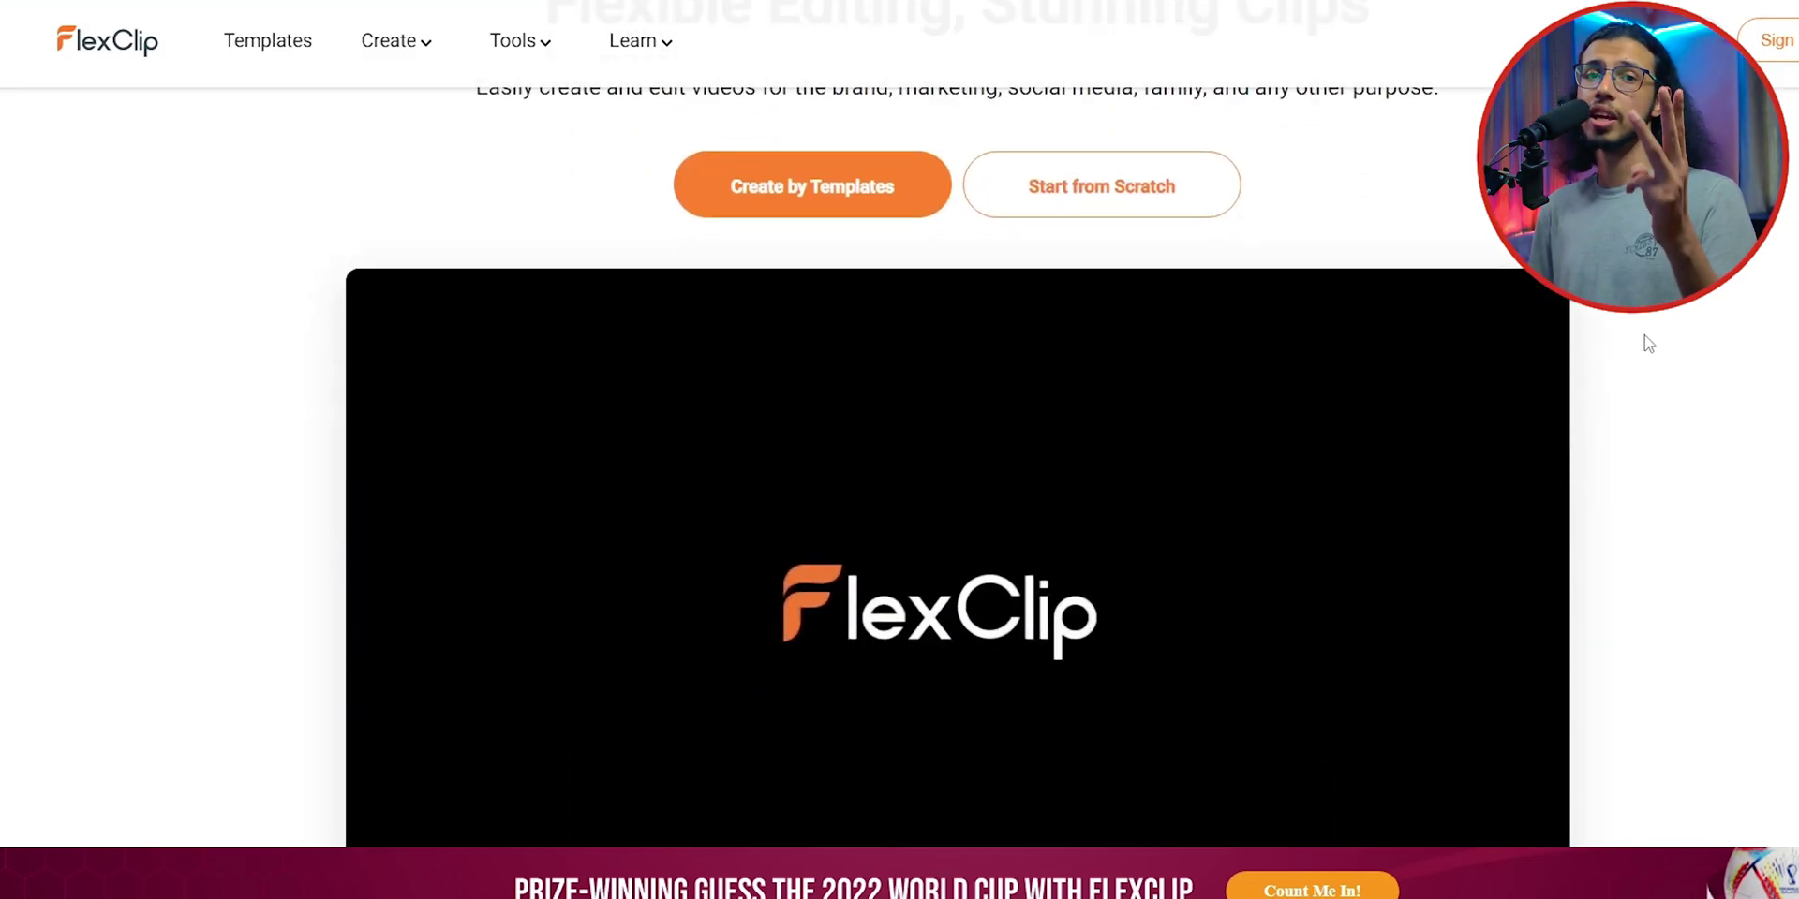
scroll(1083, 601, down, 3)
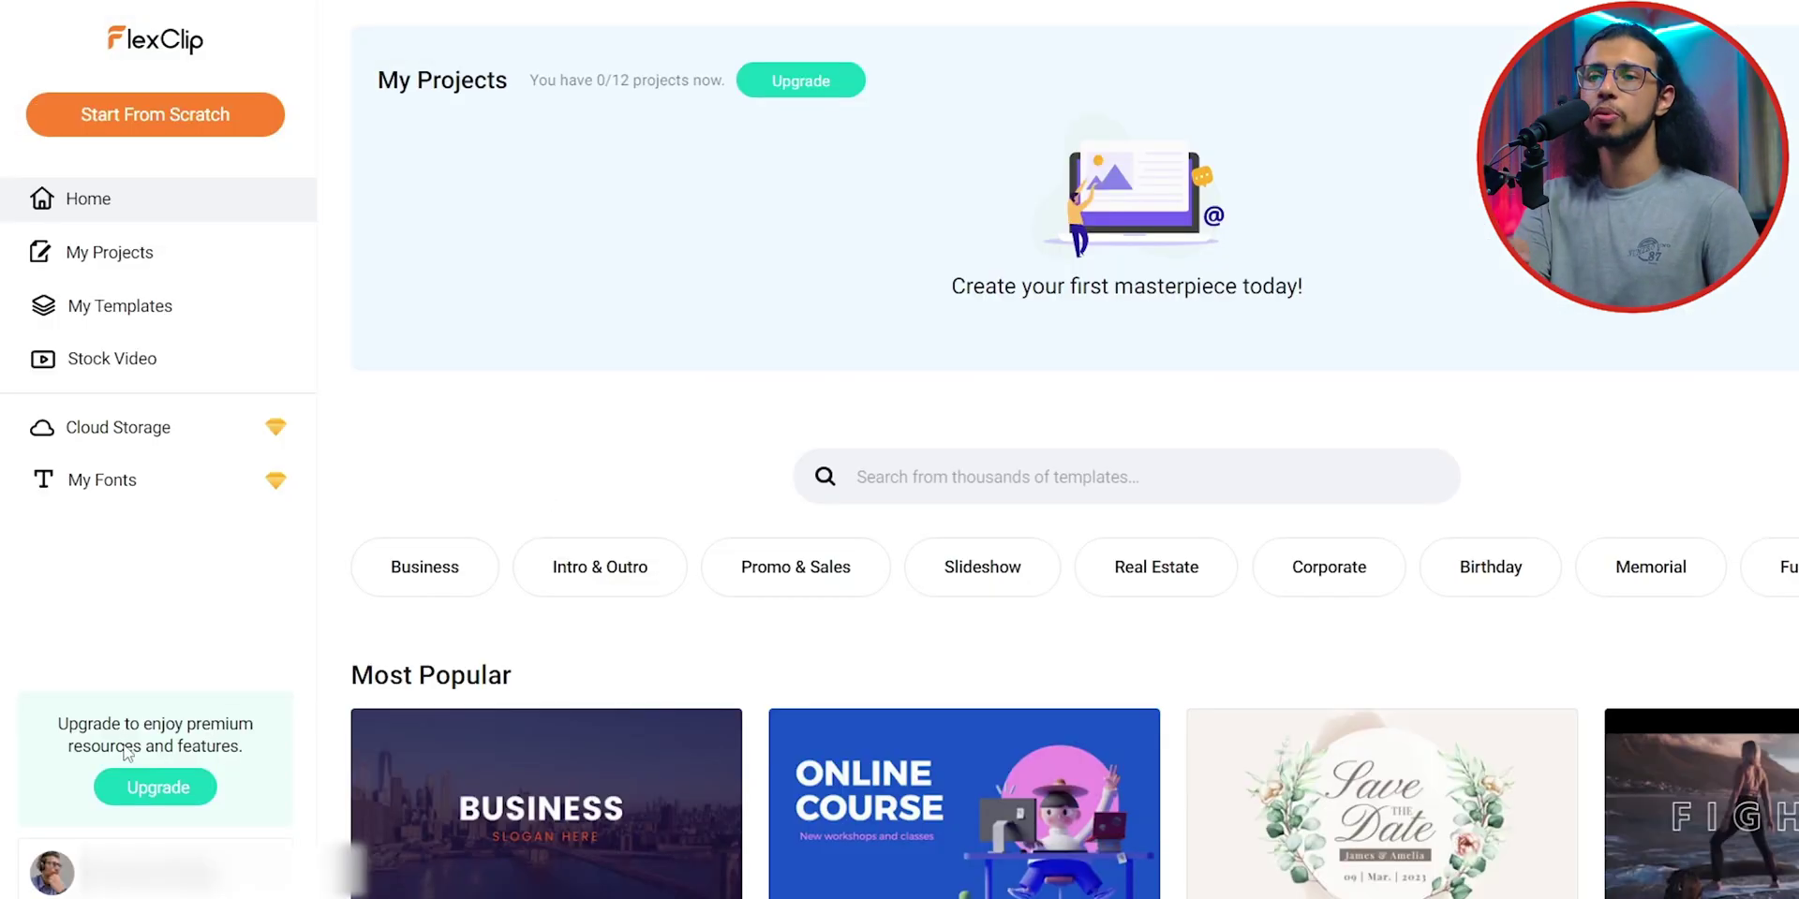
View the subscription plans, pick the Plus plan, and reveal the coupon code field
click(138, 794)
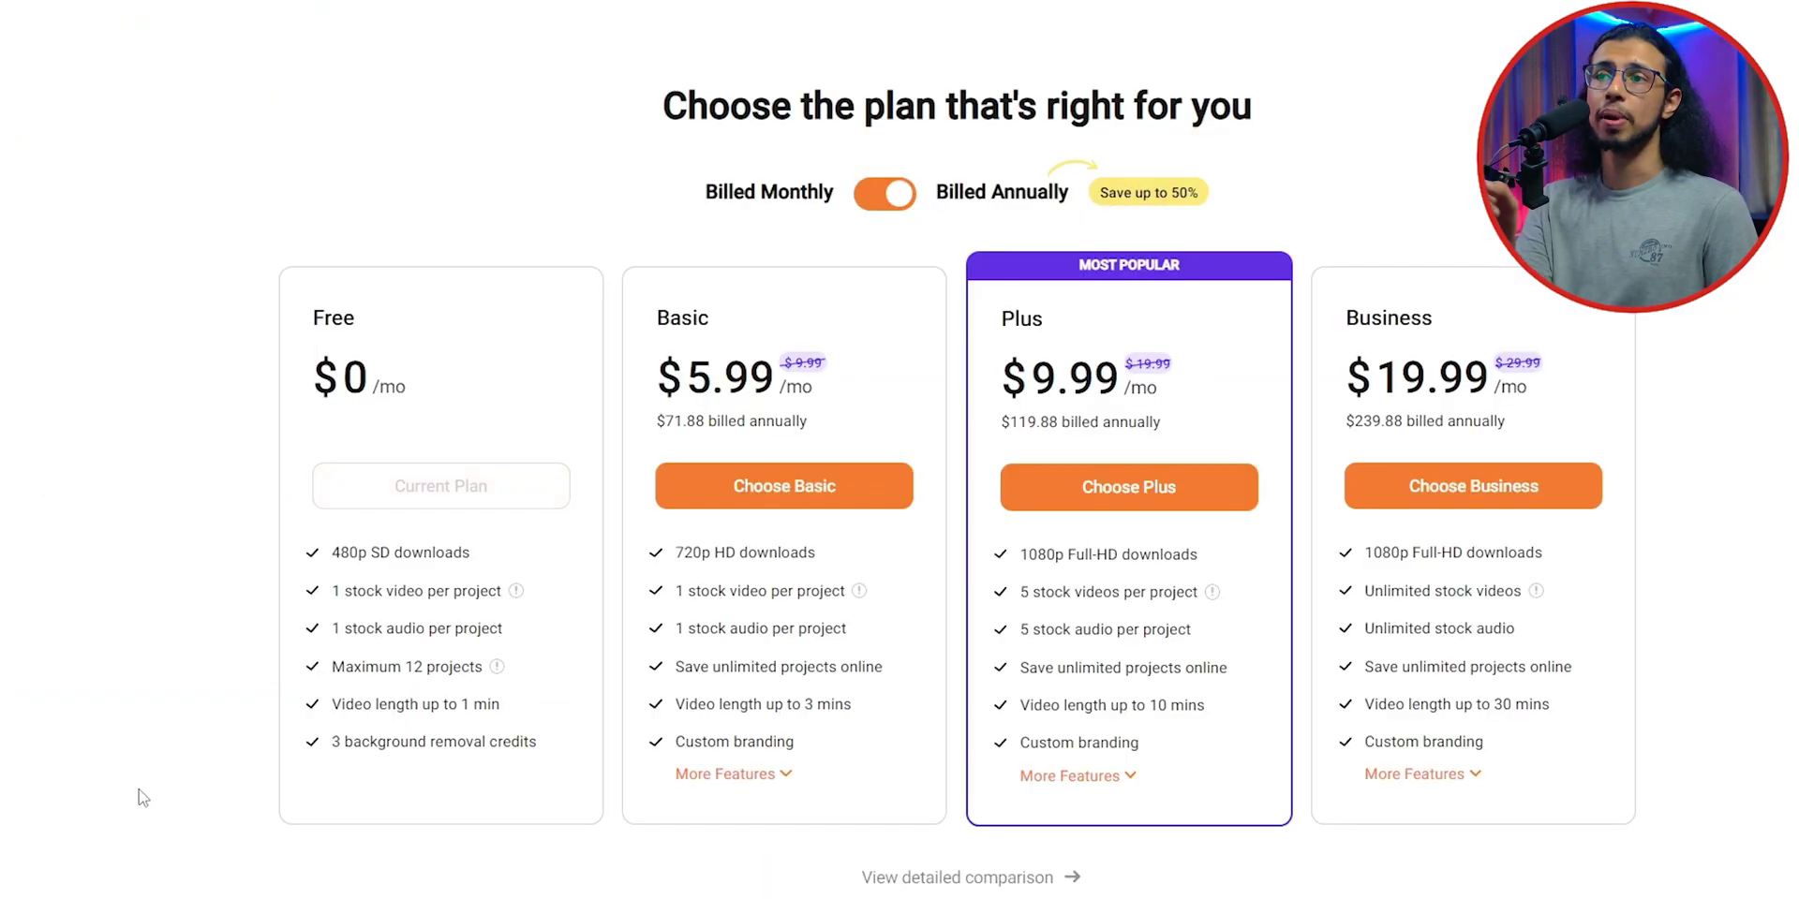
click(1118, 508)
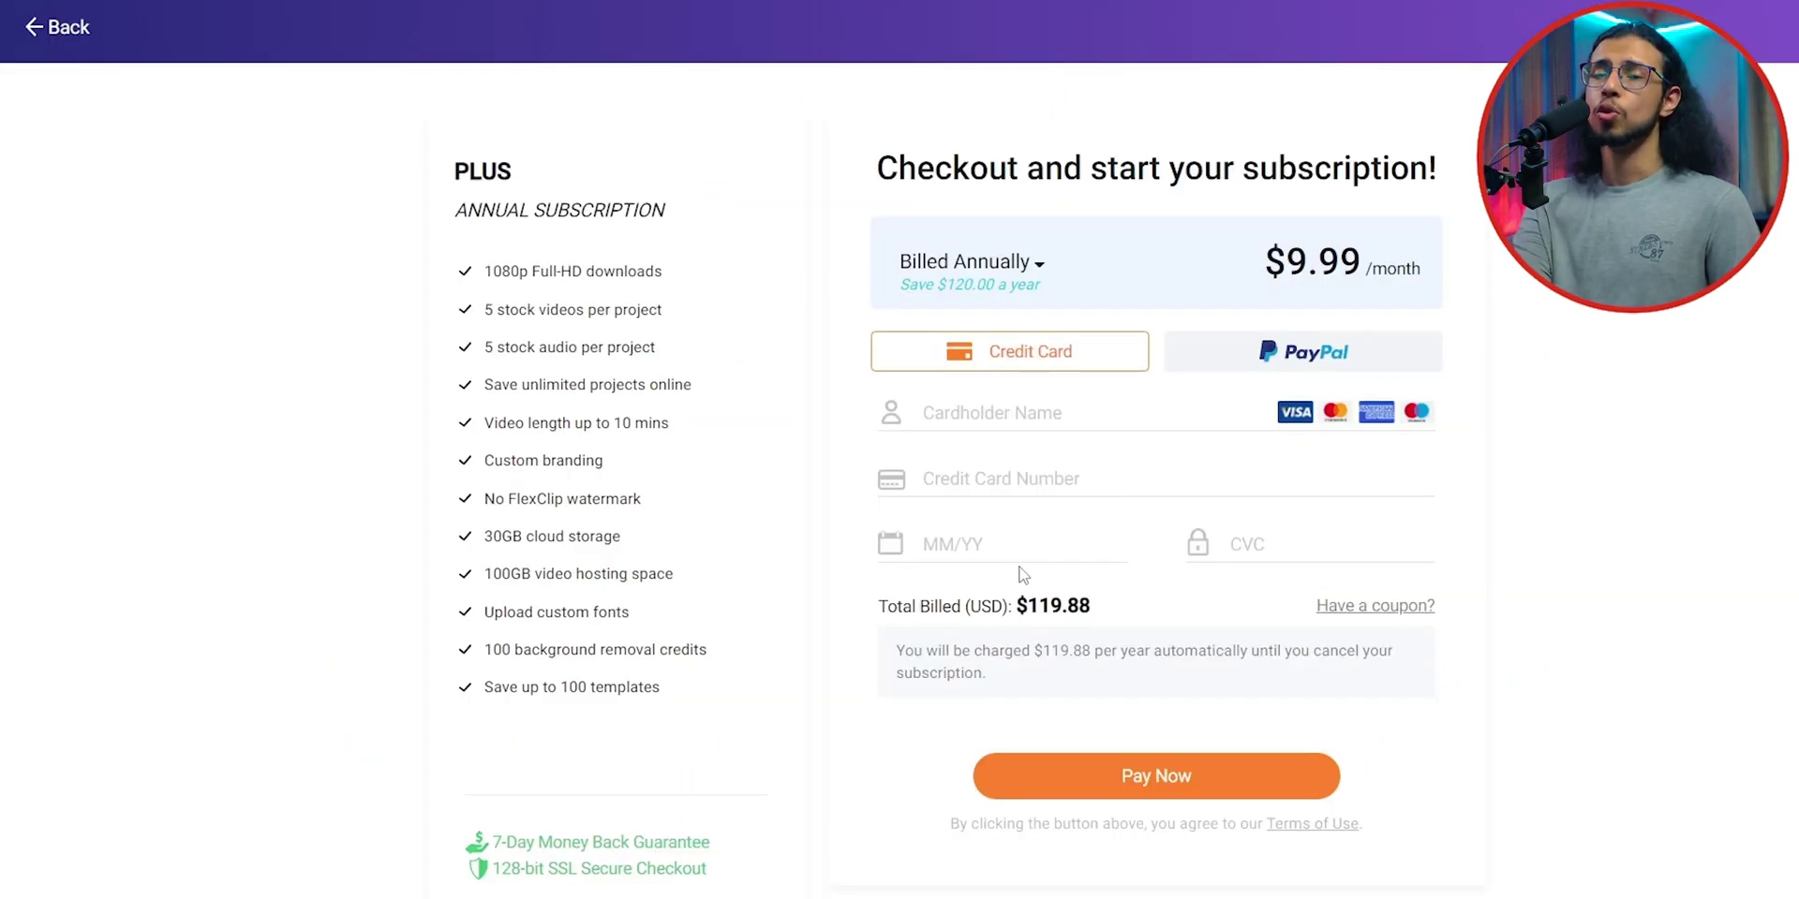
click(1374, 606)
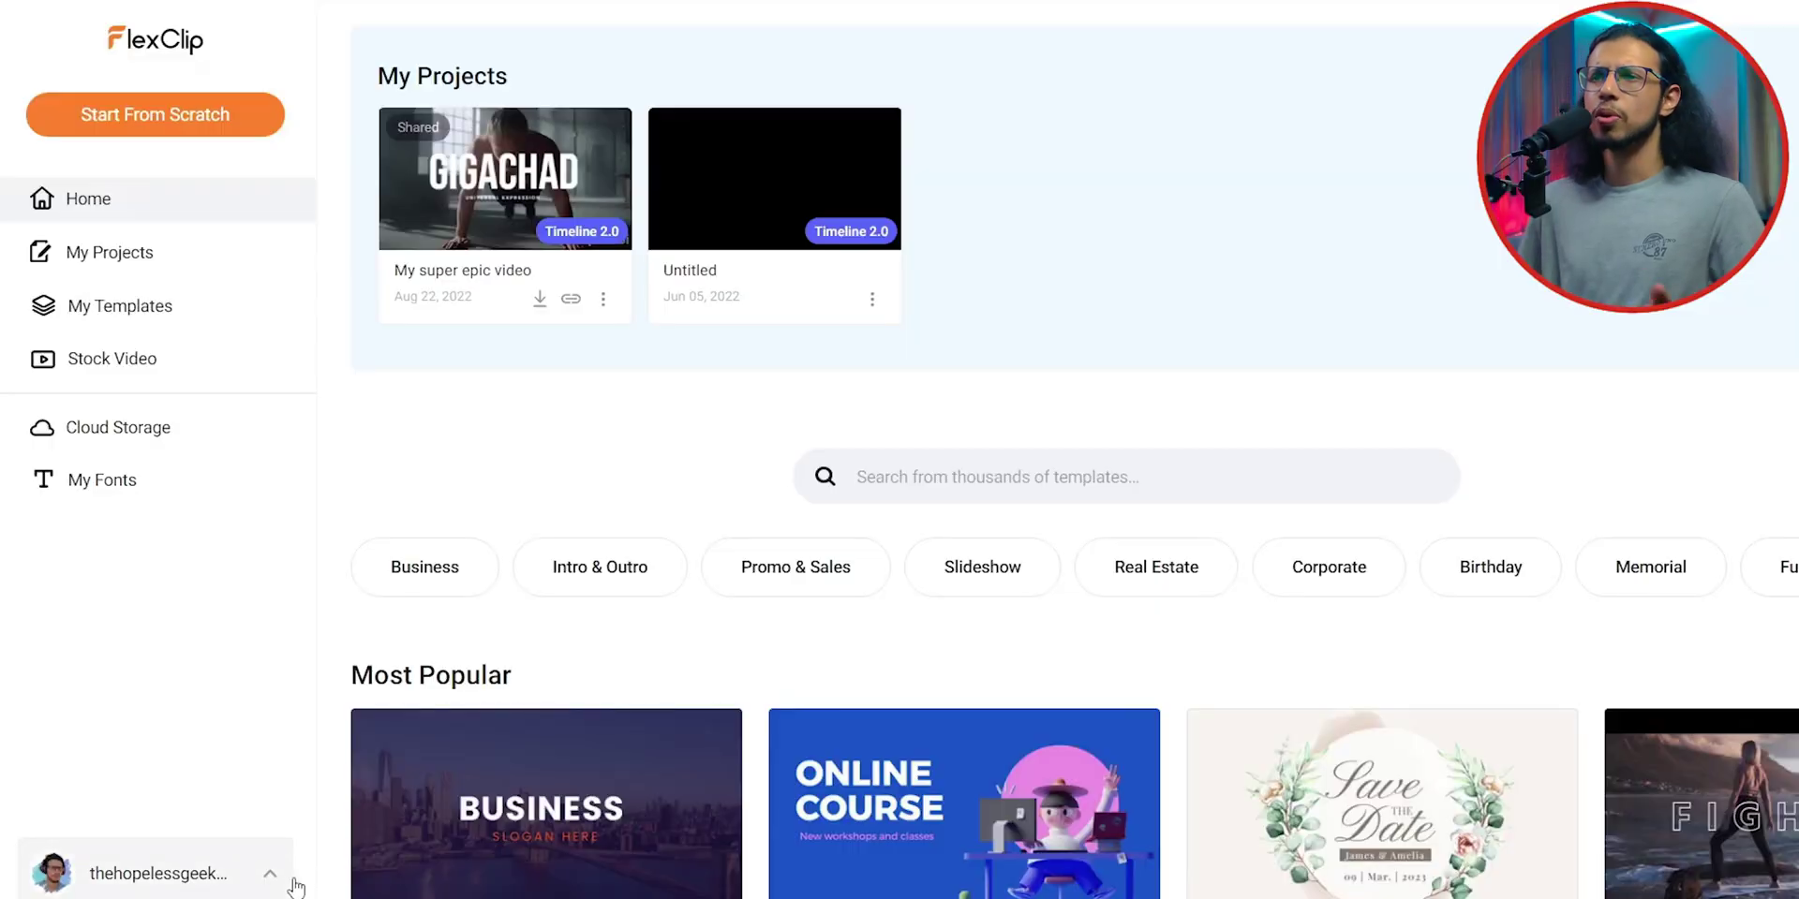
After browsing Stock Video, start a blank 16:9 project from scratch in Timeline Mode
click(269, 873)
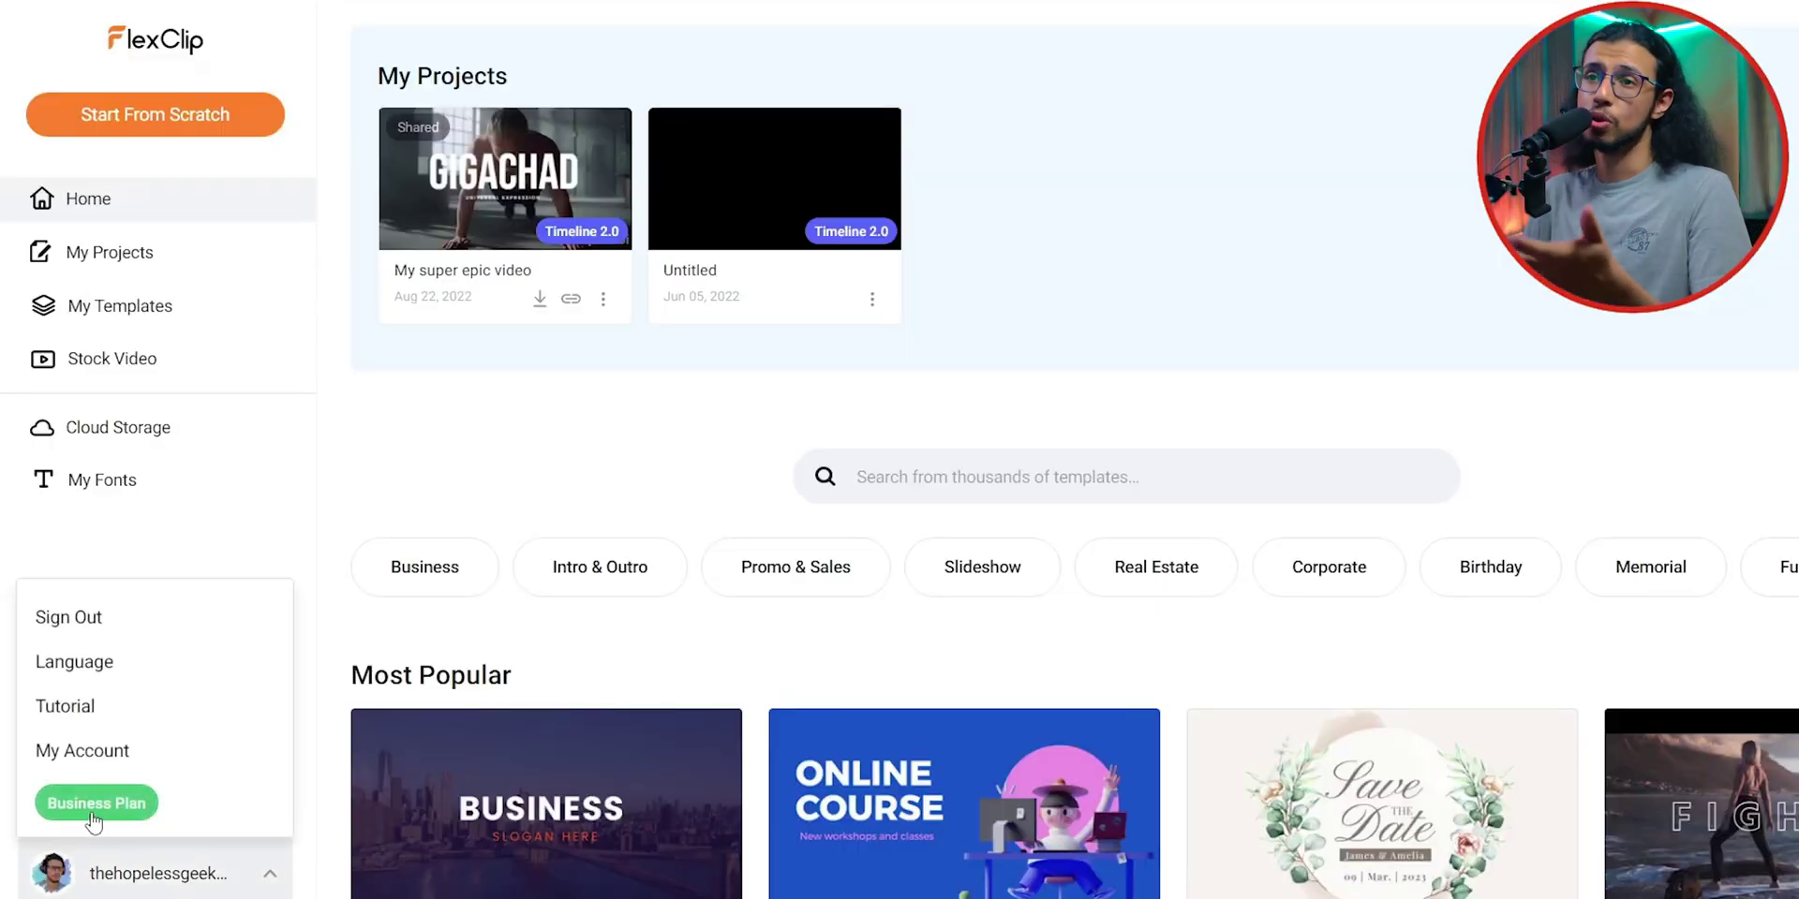
click(270, 879)
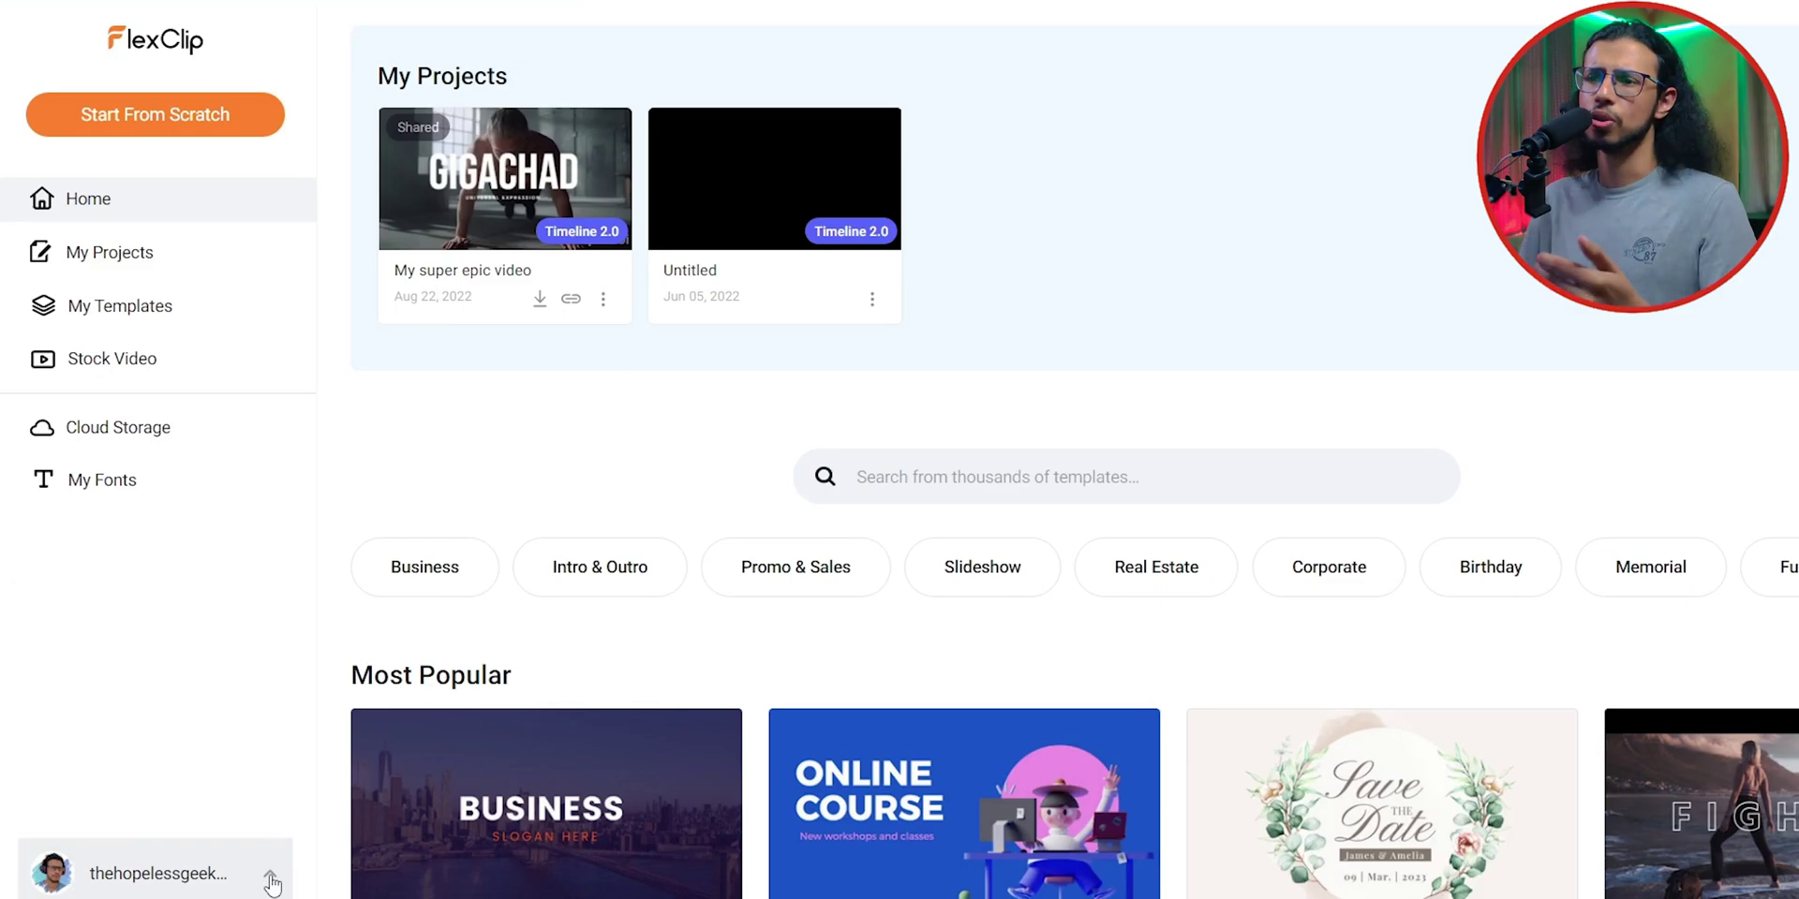
mouse_move(754, 186)
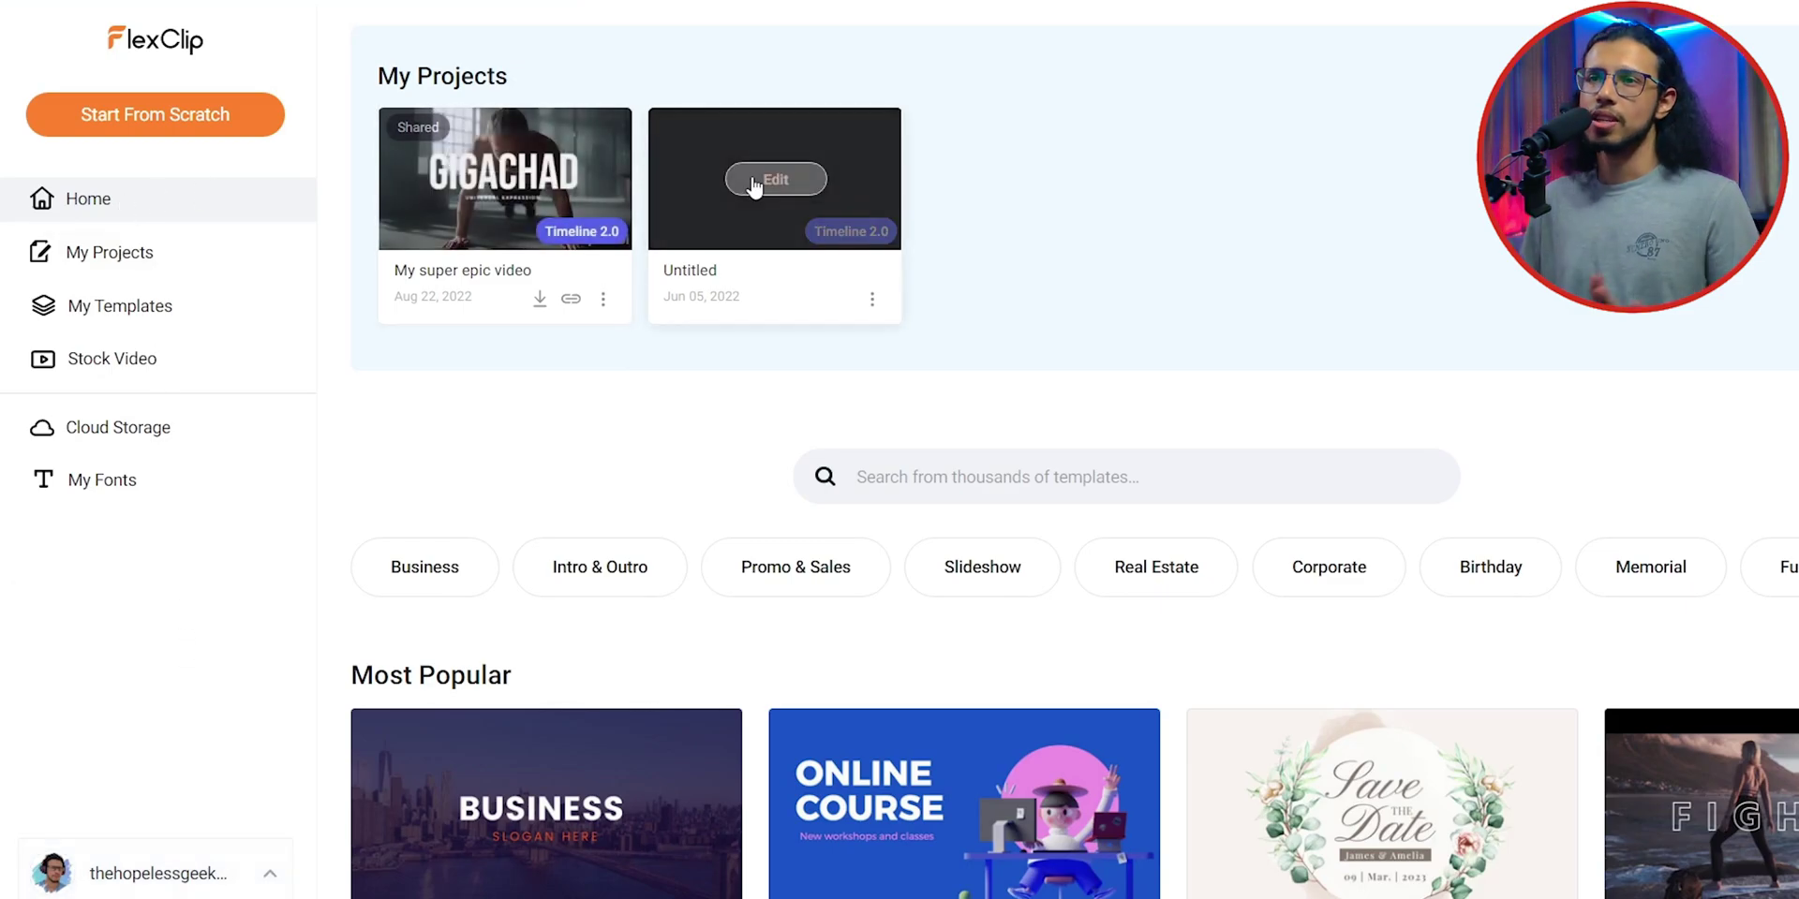
click(196, 376)
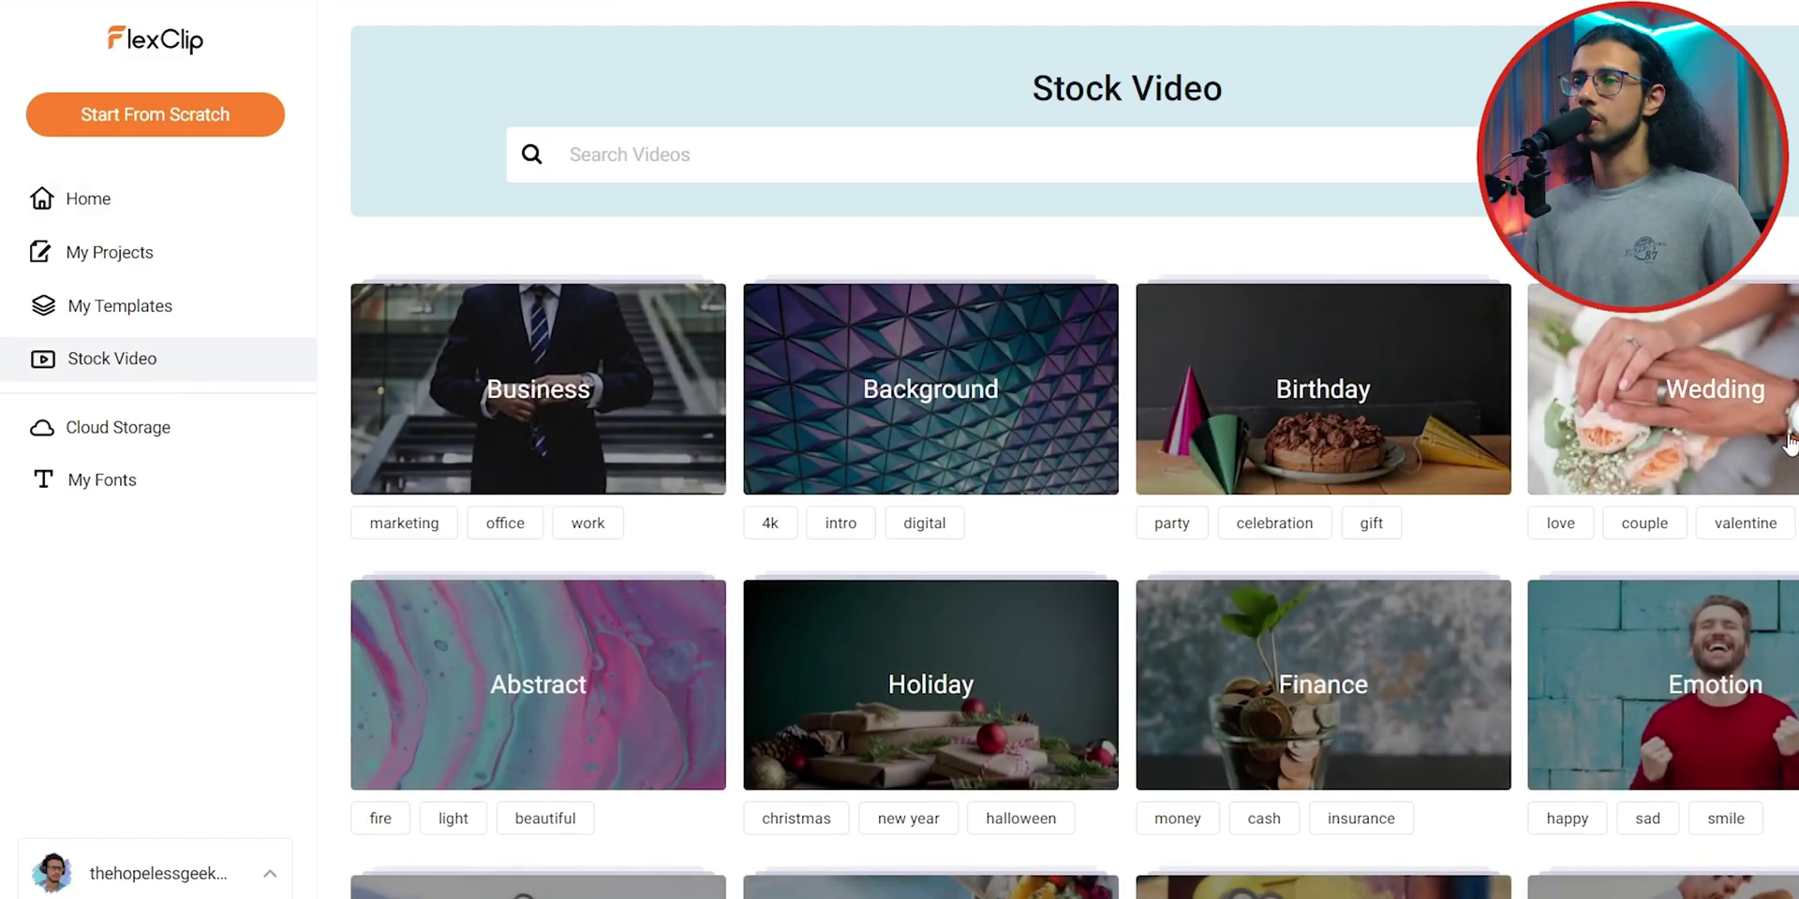
scroll(741, 403, down, 5)
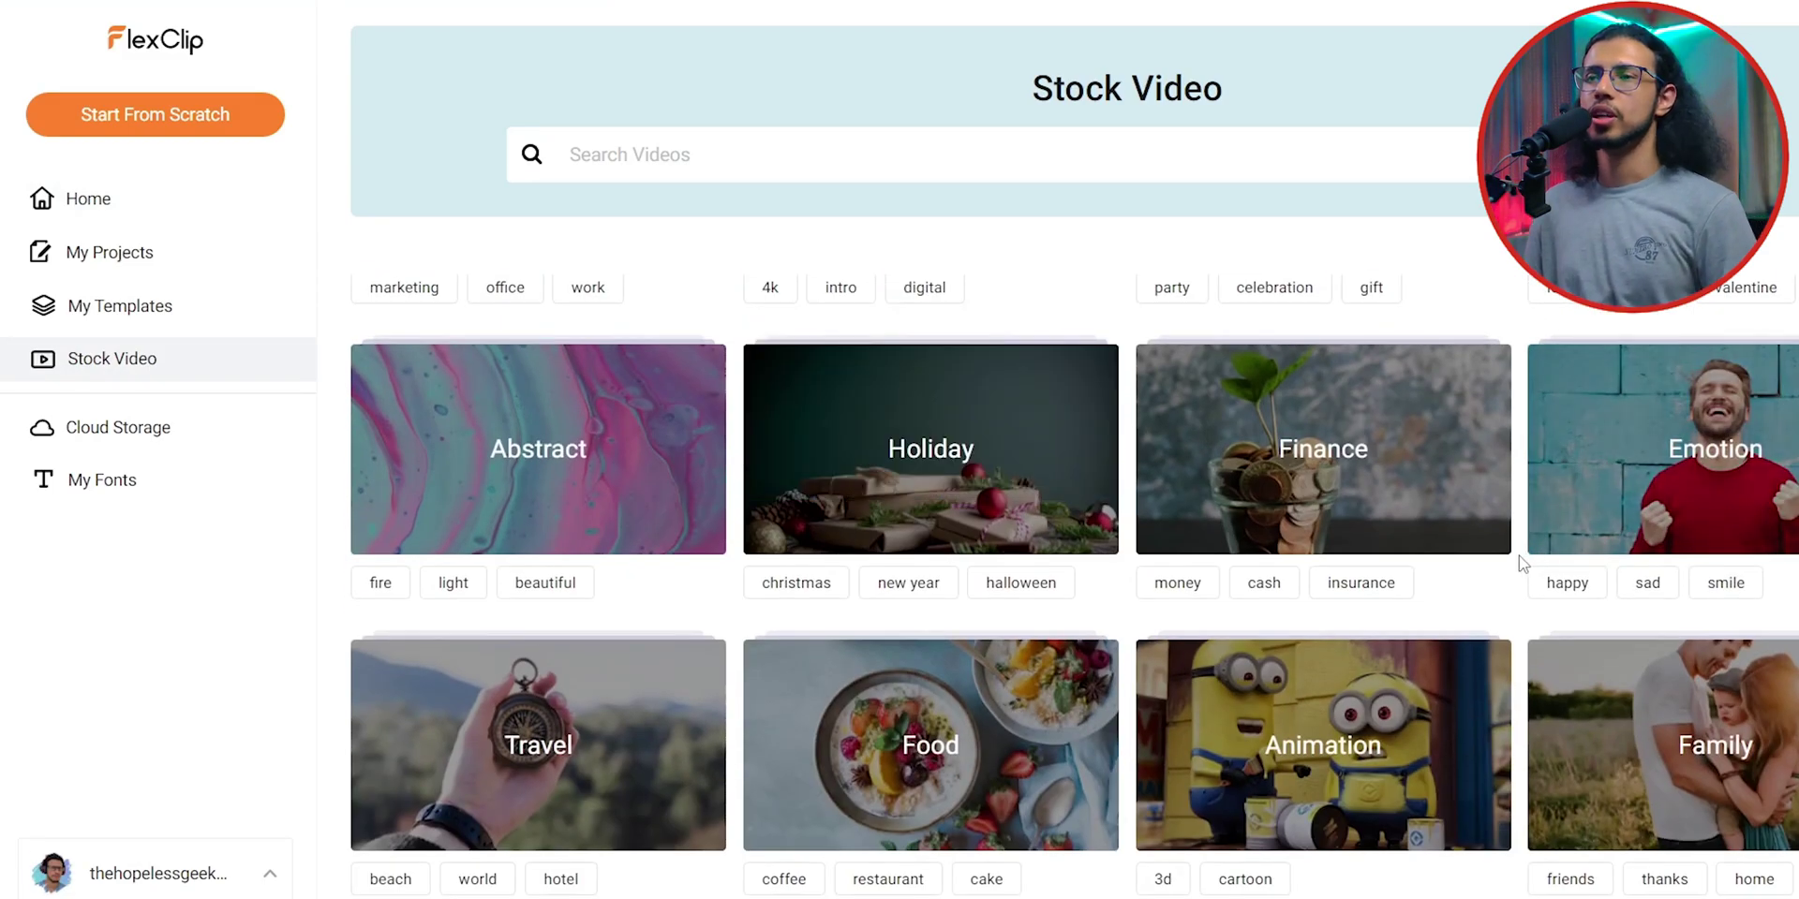
scroll(539, 524, down, 7)
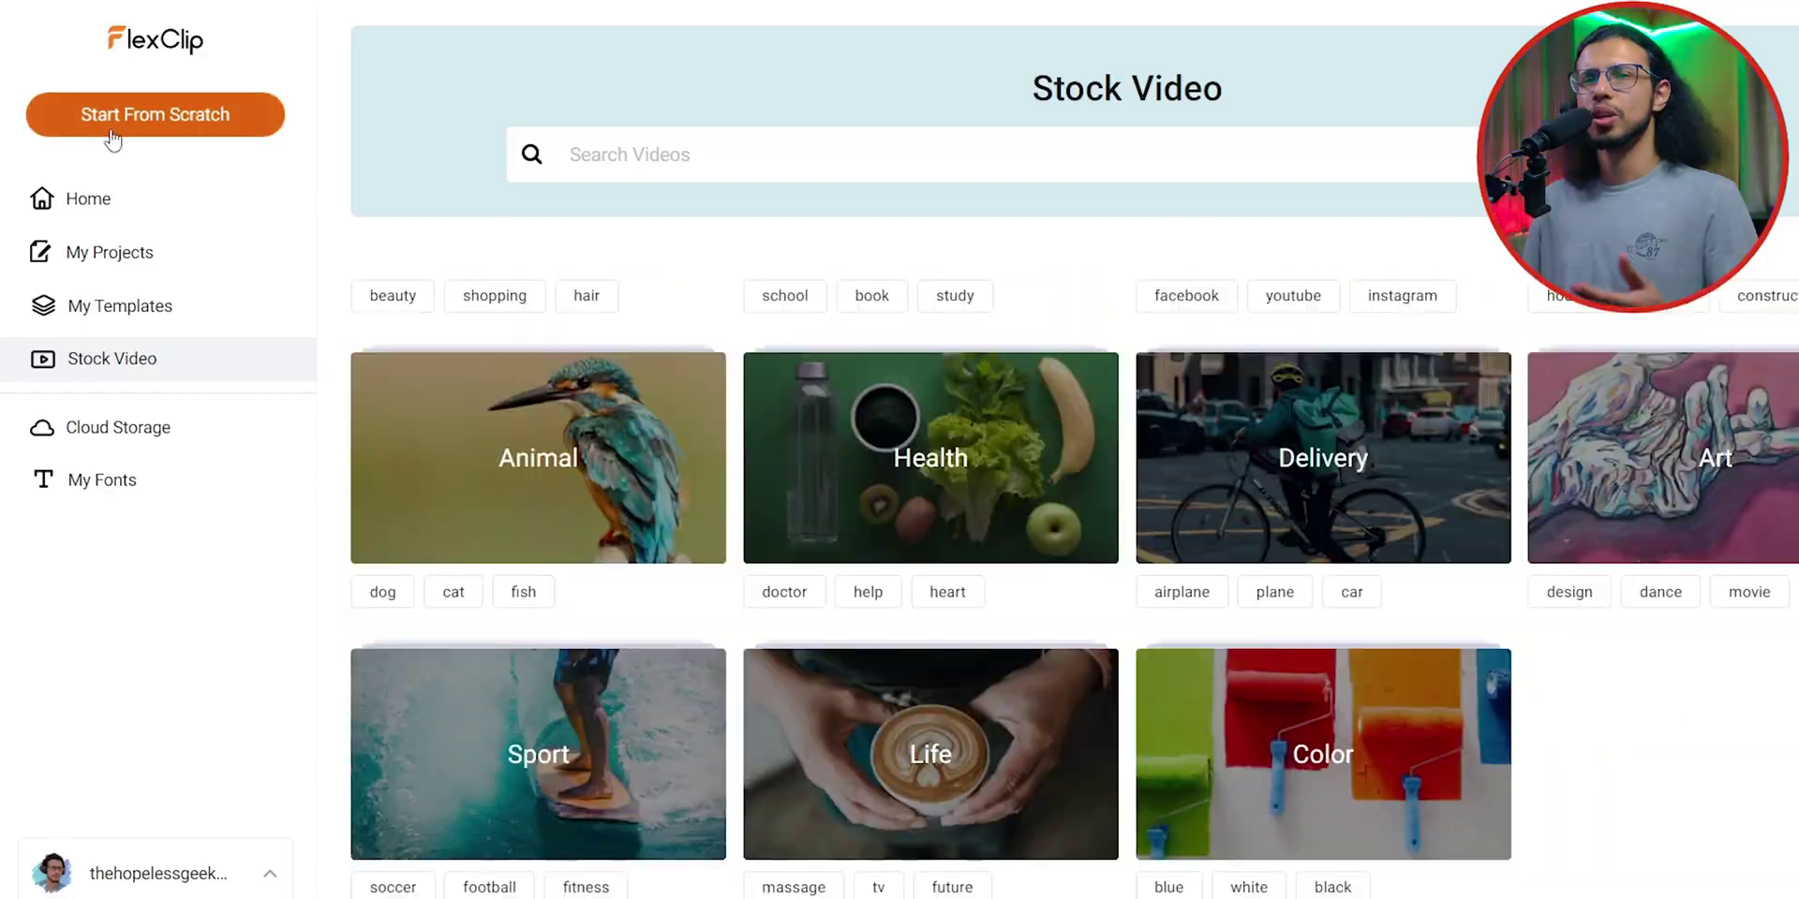
click(111, 127)
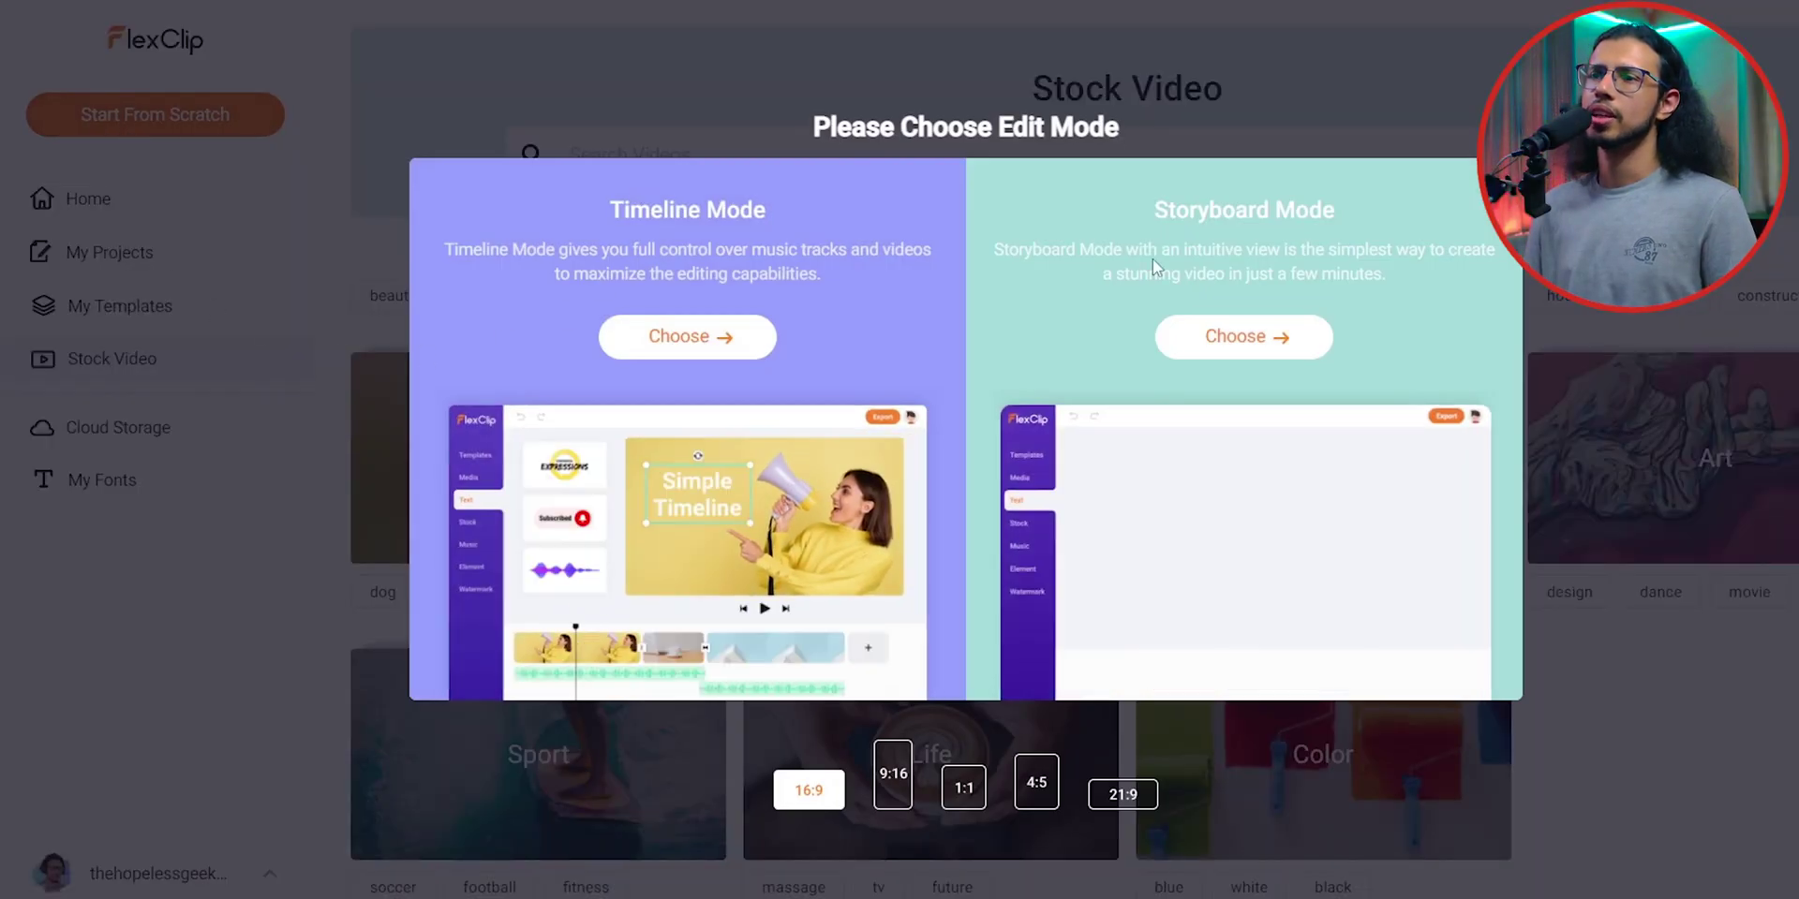
click(695, 339)
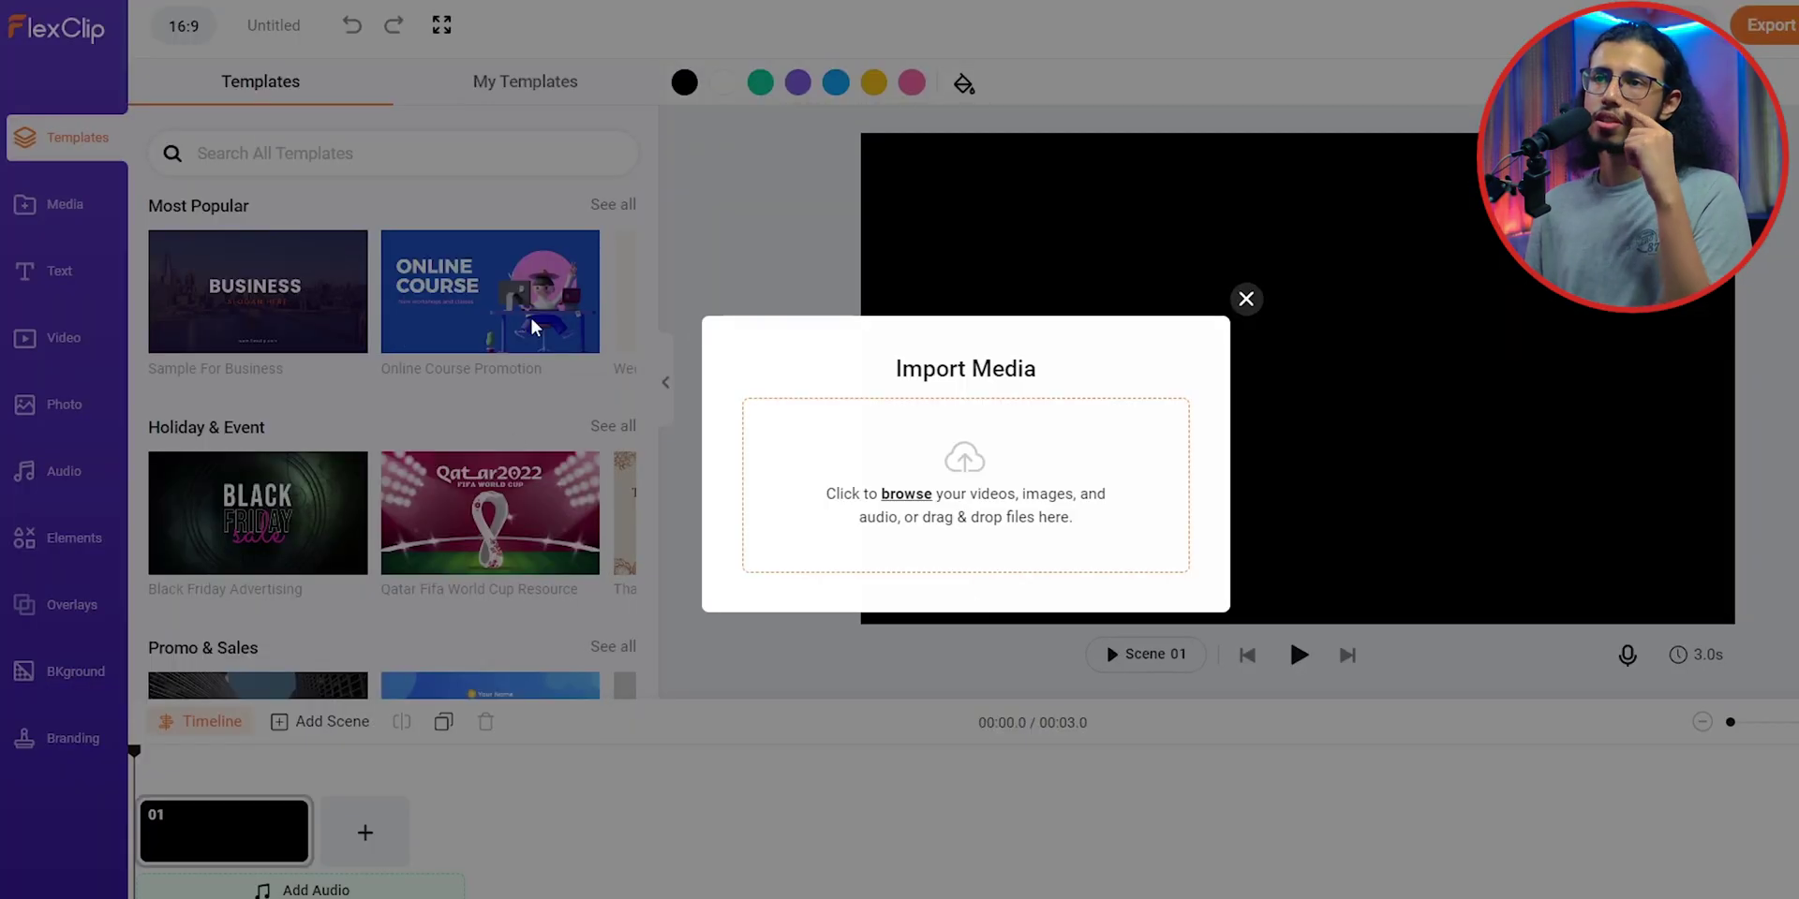
Import the Costar Giveaway Part 2 video and check the b-roll files' properties
click(913, 496)
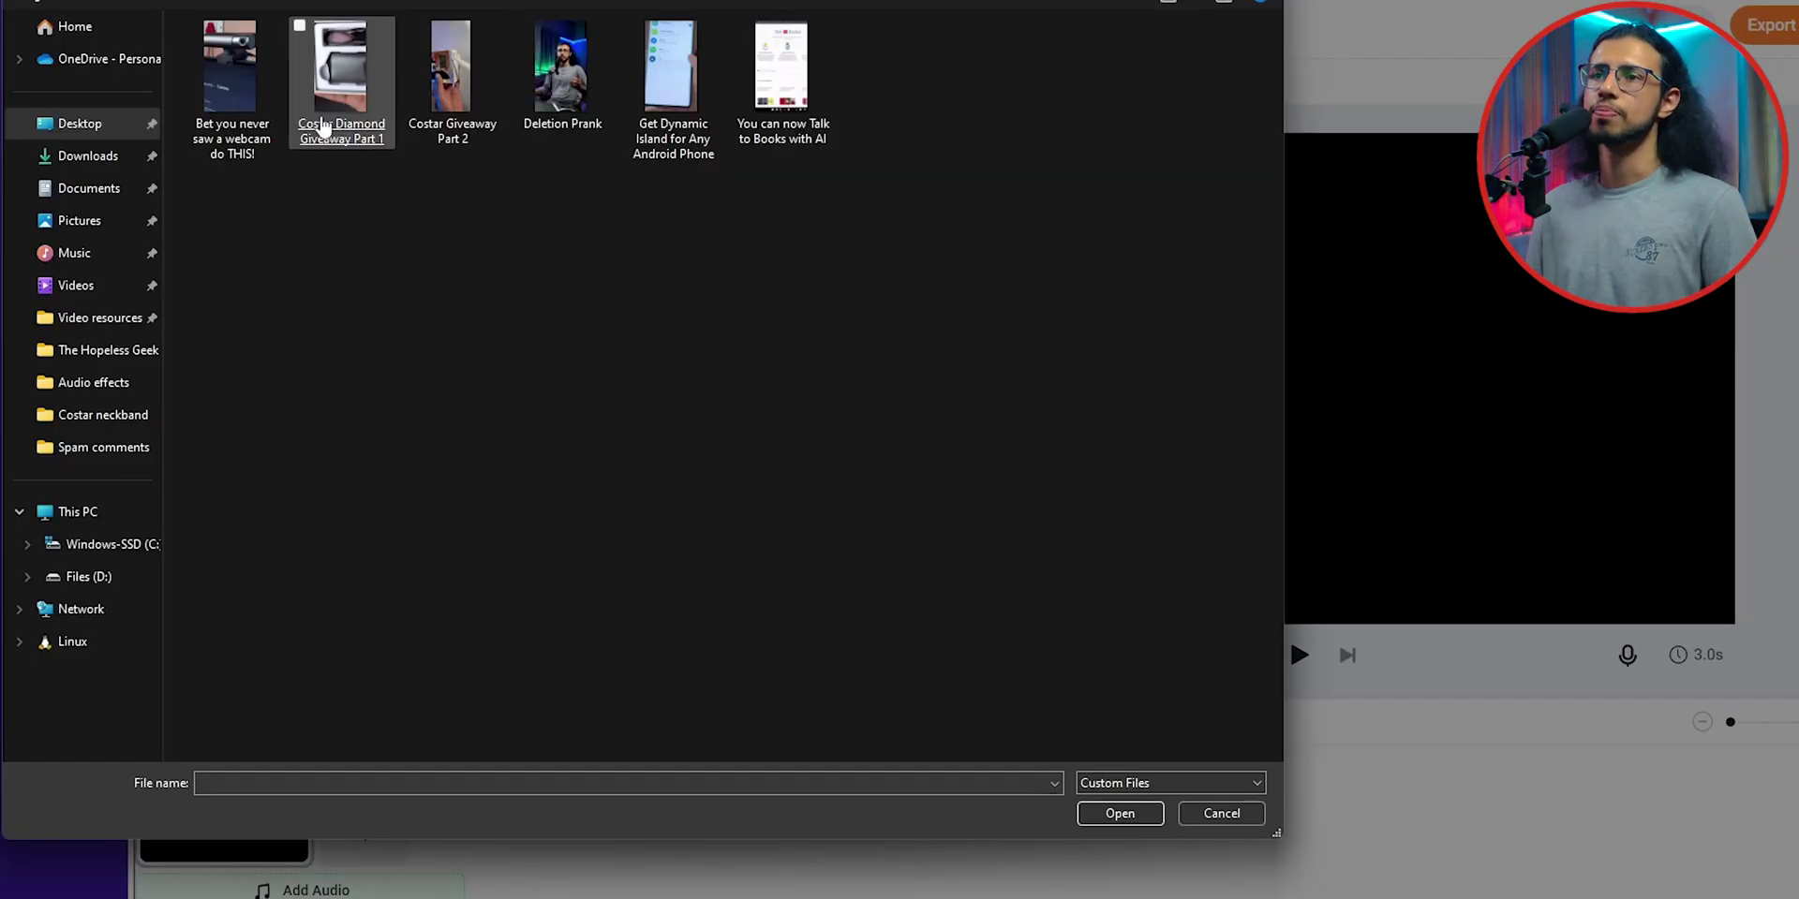
double_click(447, 106)
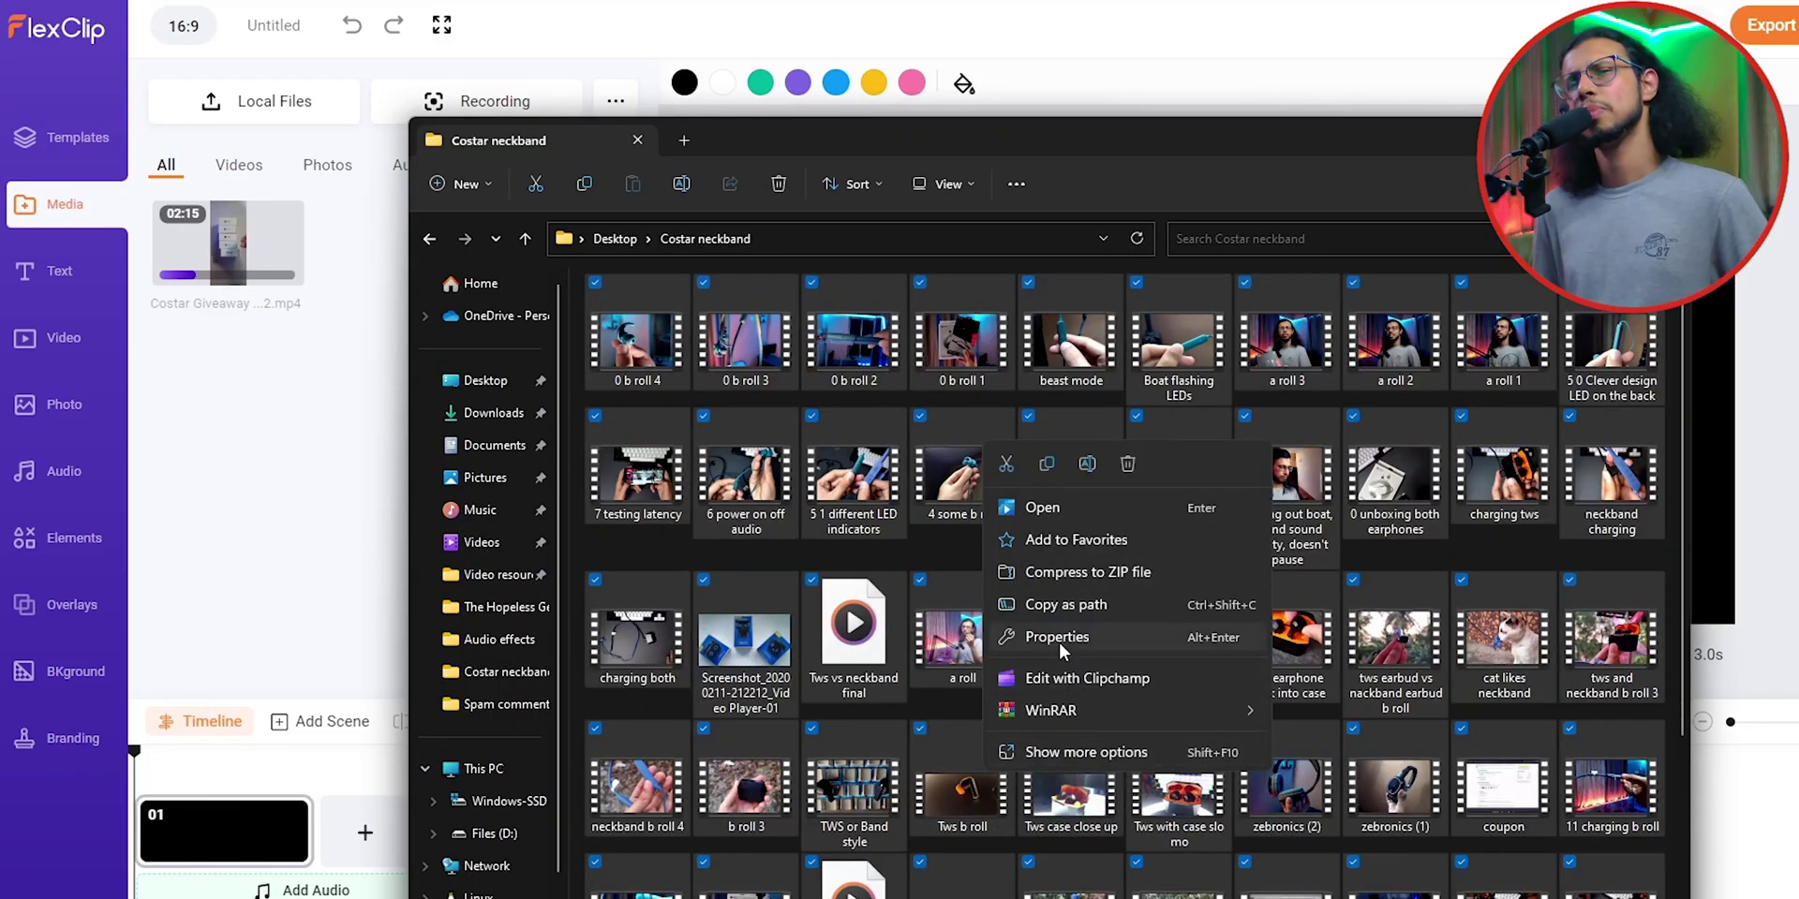
click(1059, 644)
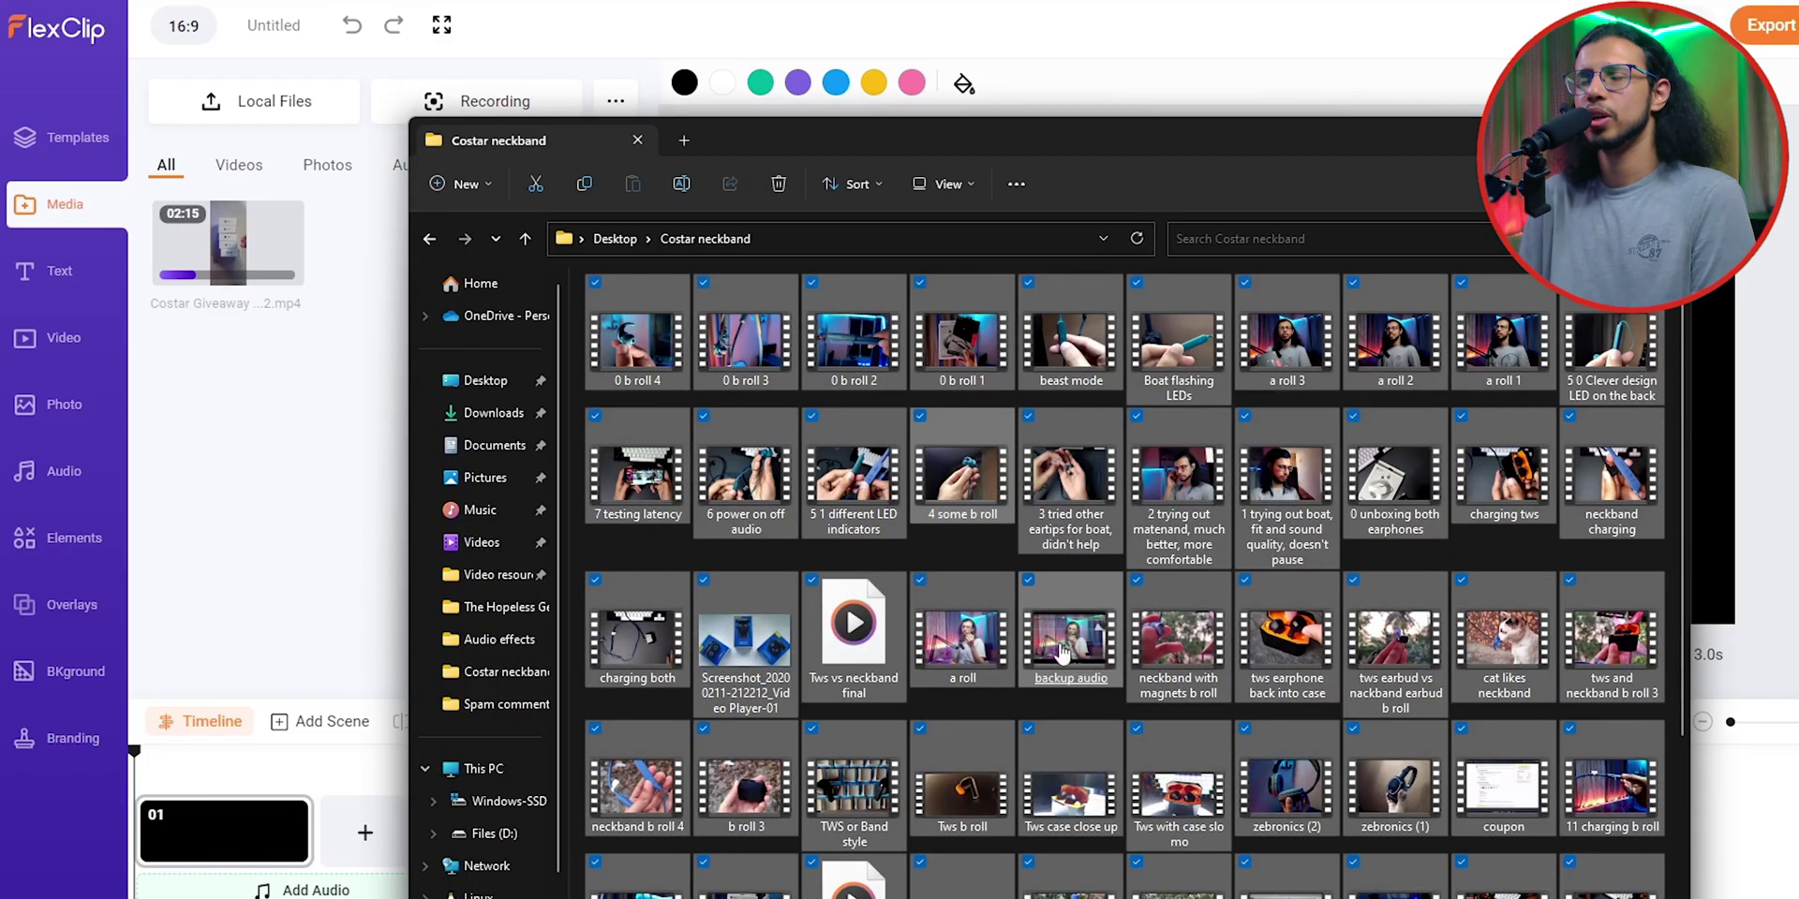
drag(1141, 446, 905, 326)
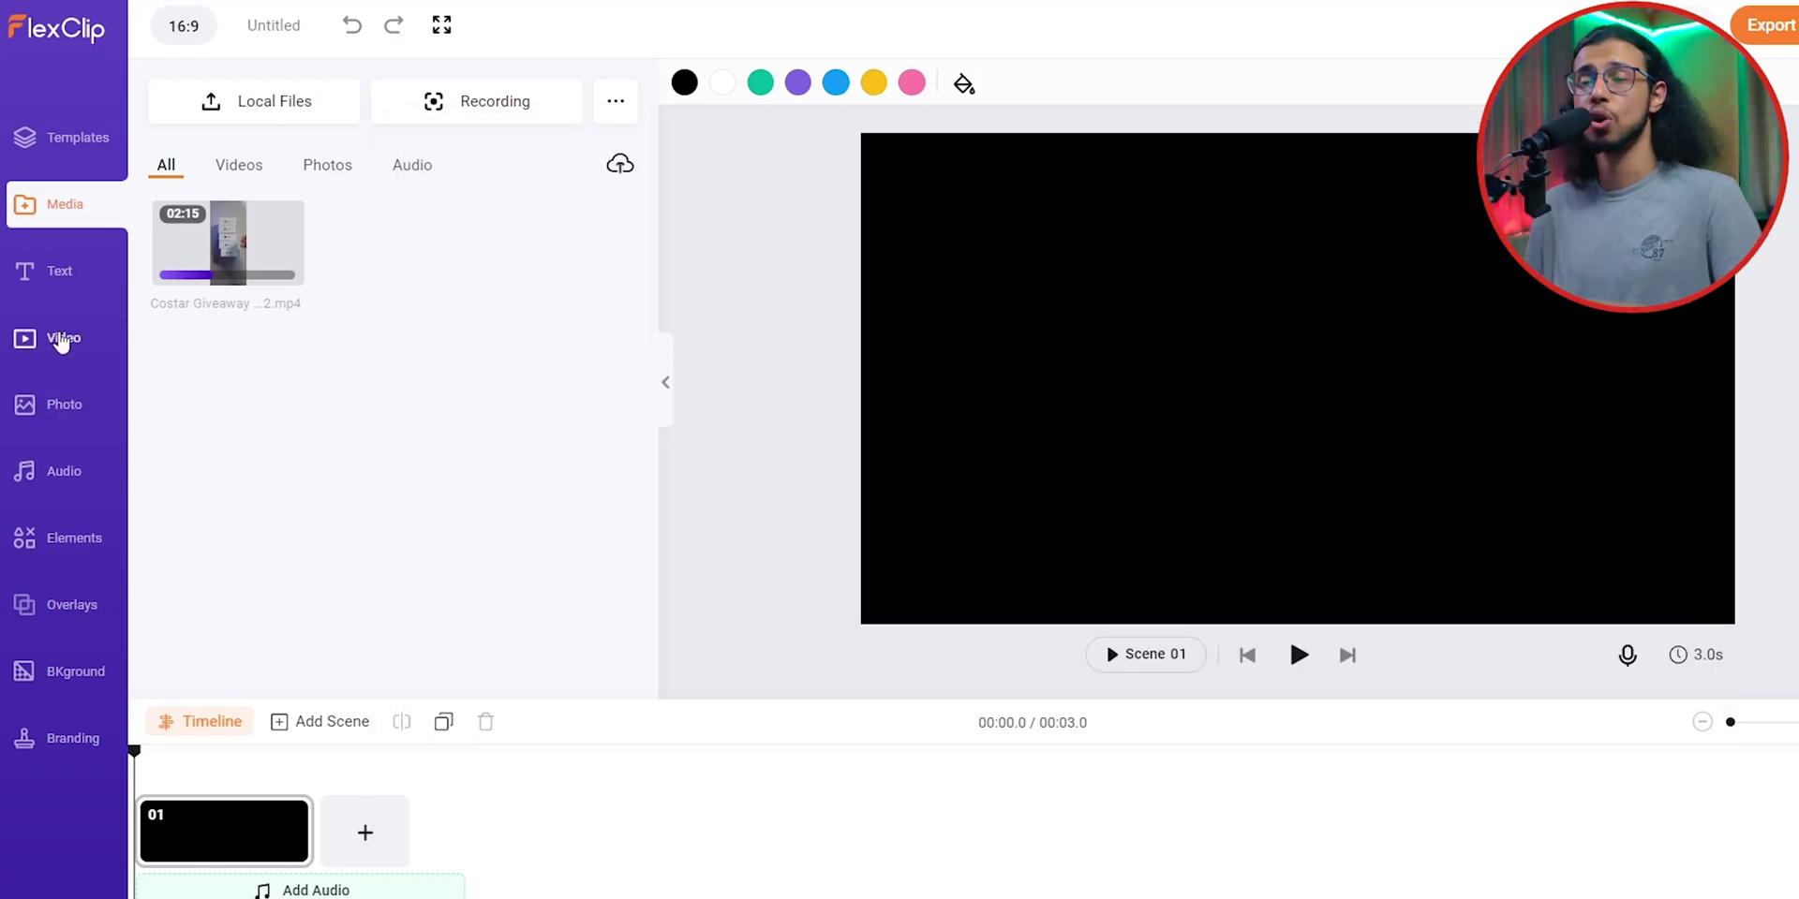
Add the wedding linked-hands stock clip as scene 01 and bring up its colour adjustments
click(61, 341)
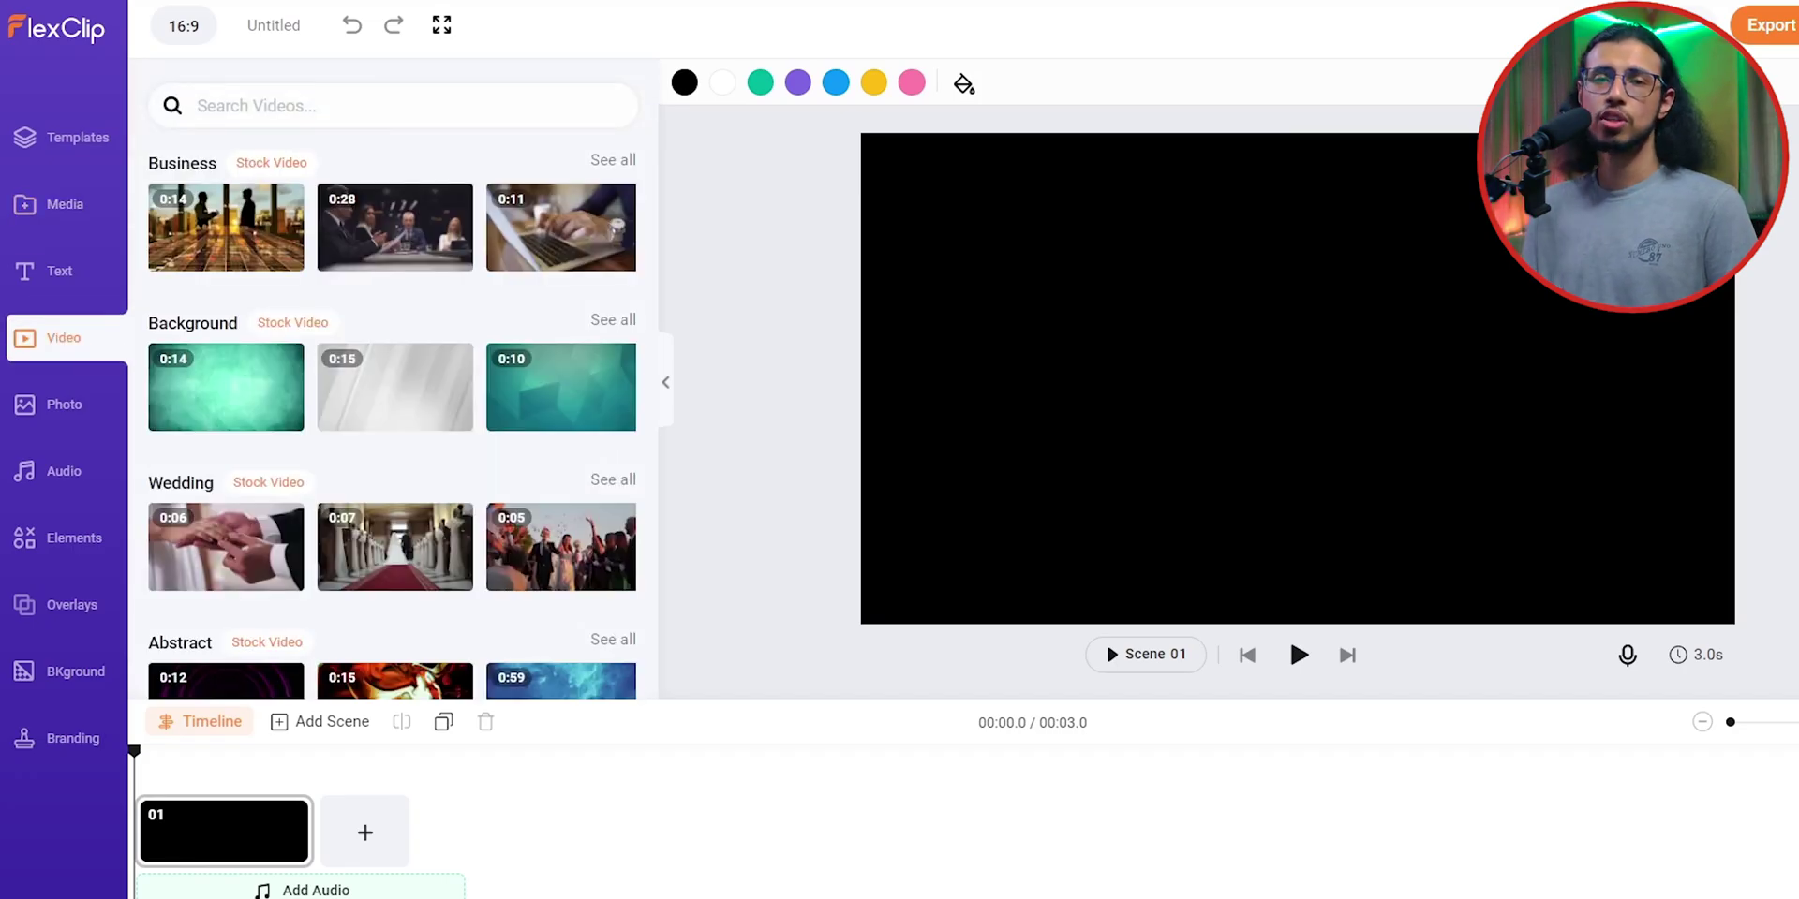
scroll(234, 469, down, 2)
click(454, 403)
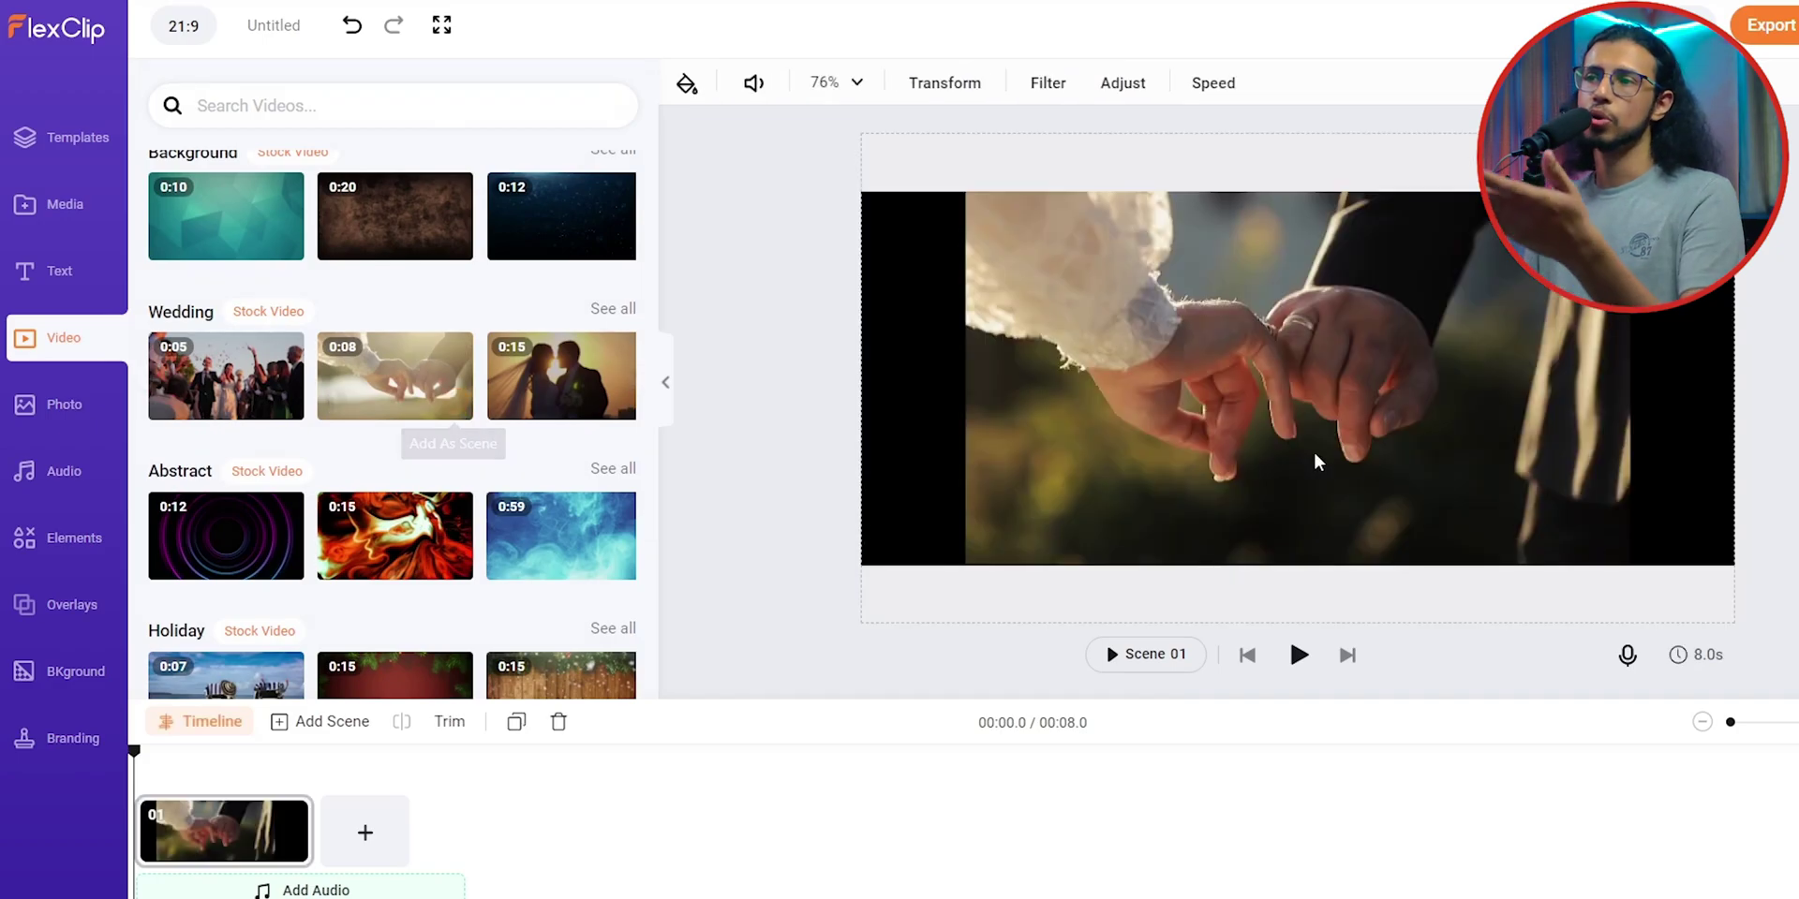
click(1110, 87)
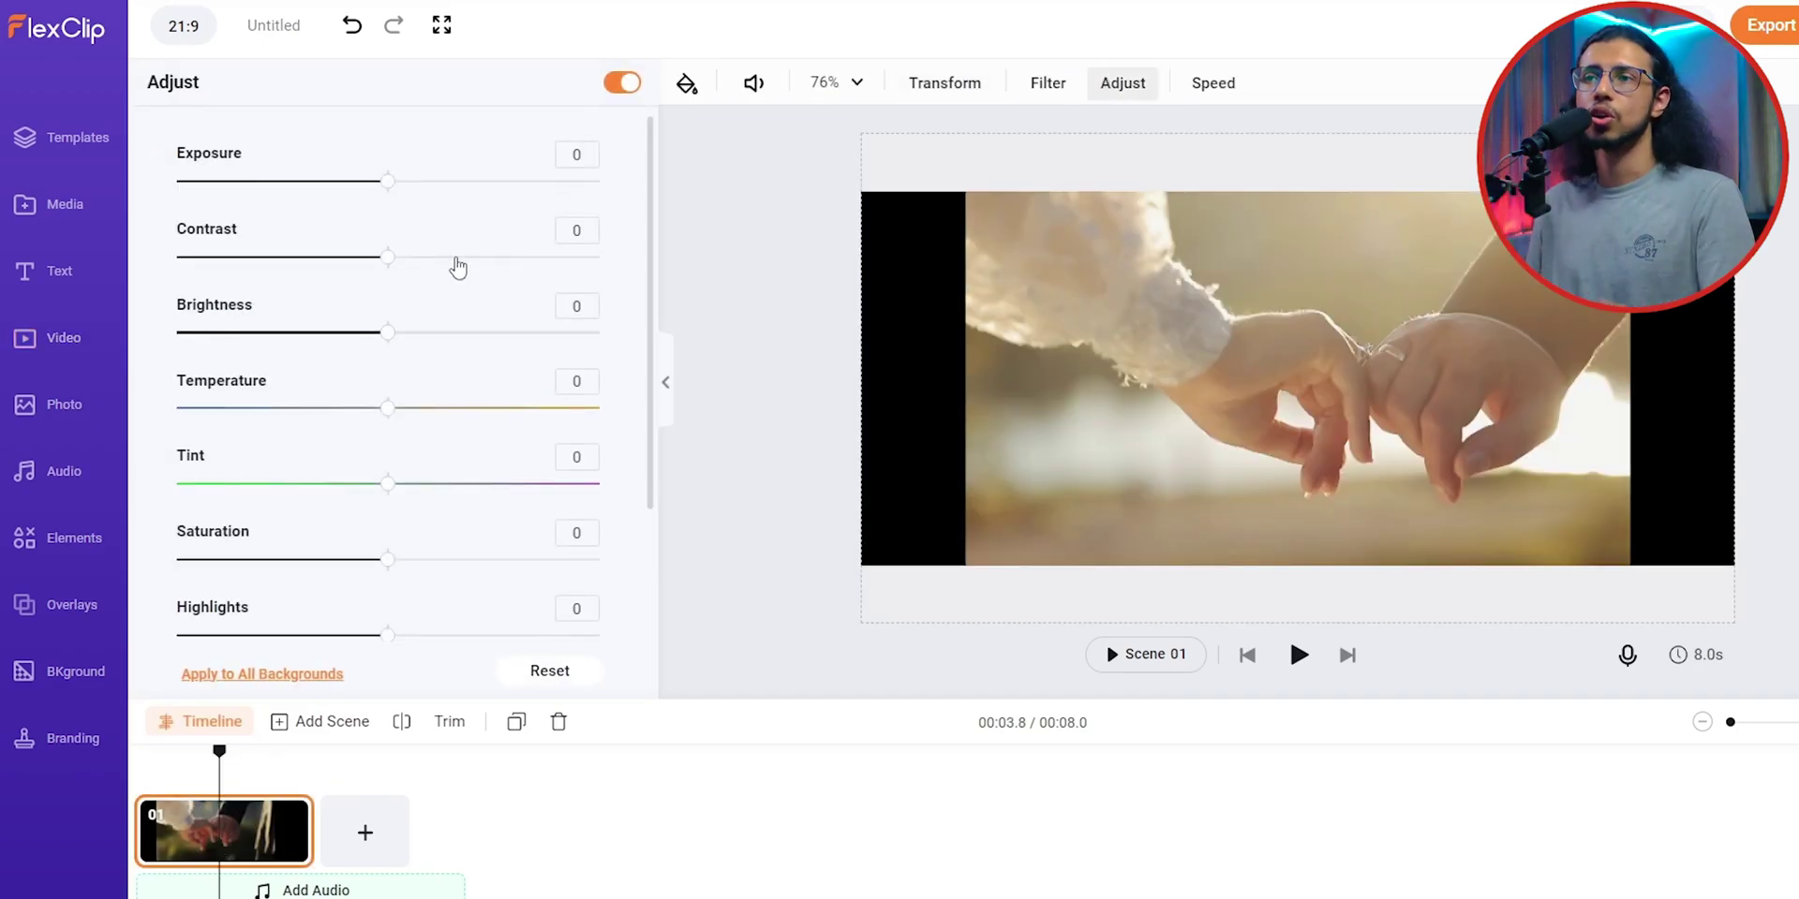
scroll(386, 430, down, 2)
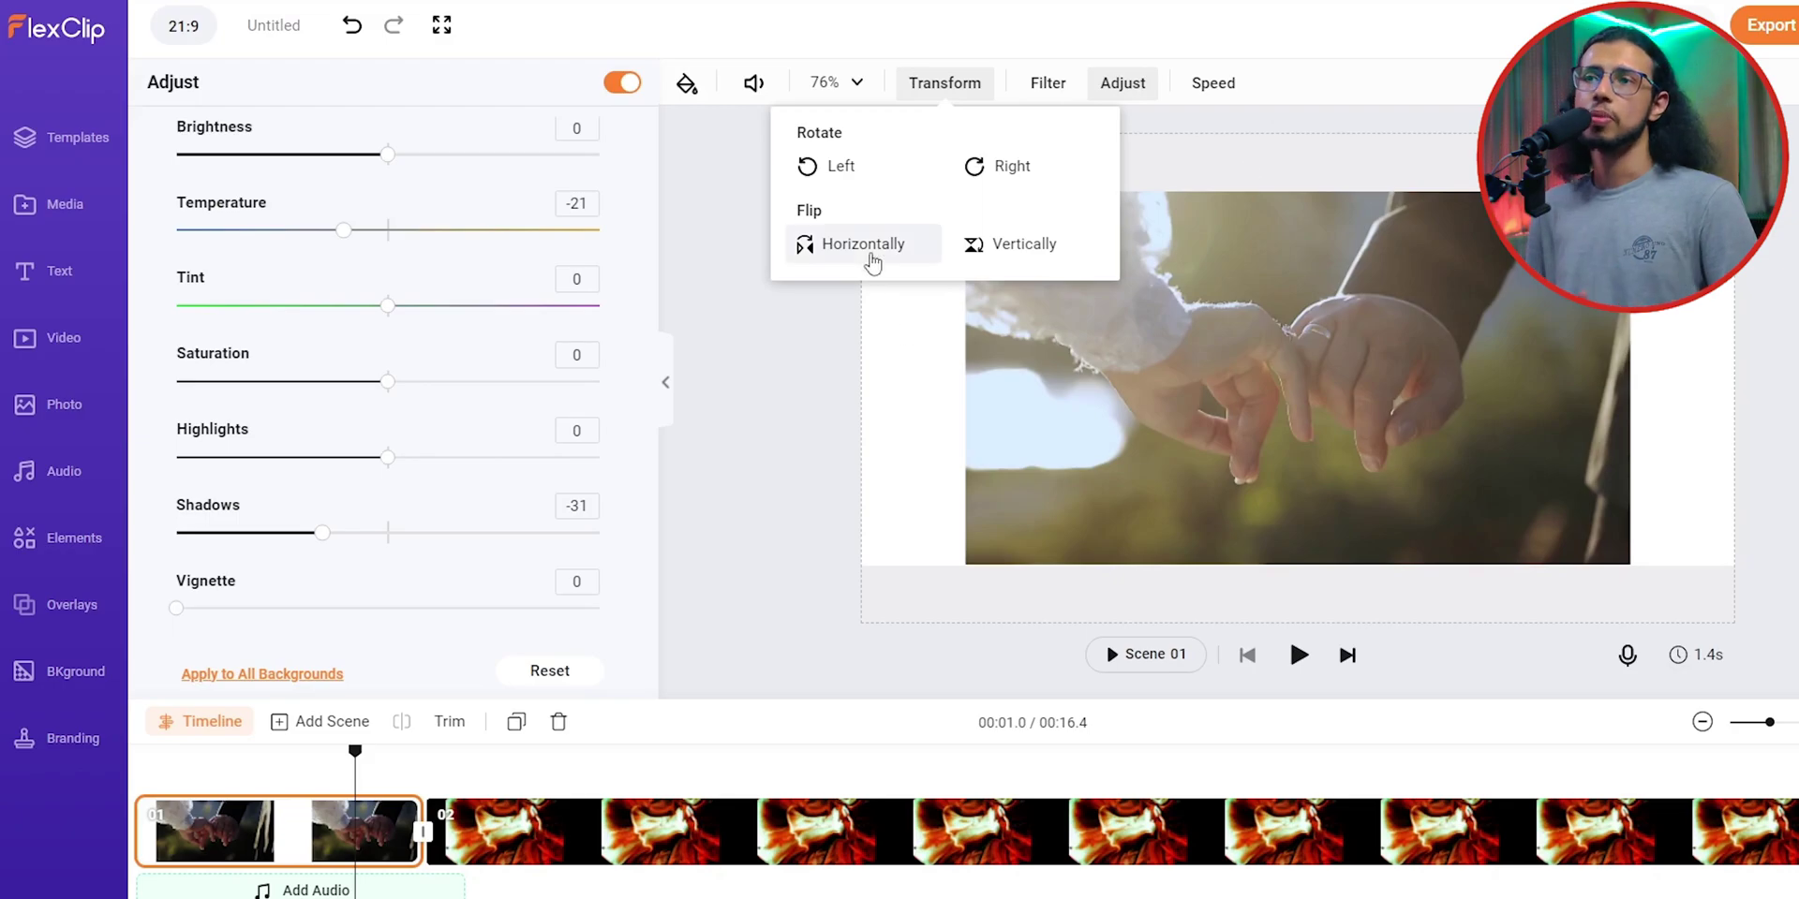
Flip the clip horizontally and vertically, undoing each flip
click(871, 261)
click(872, 261)
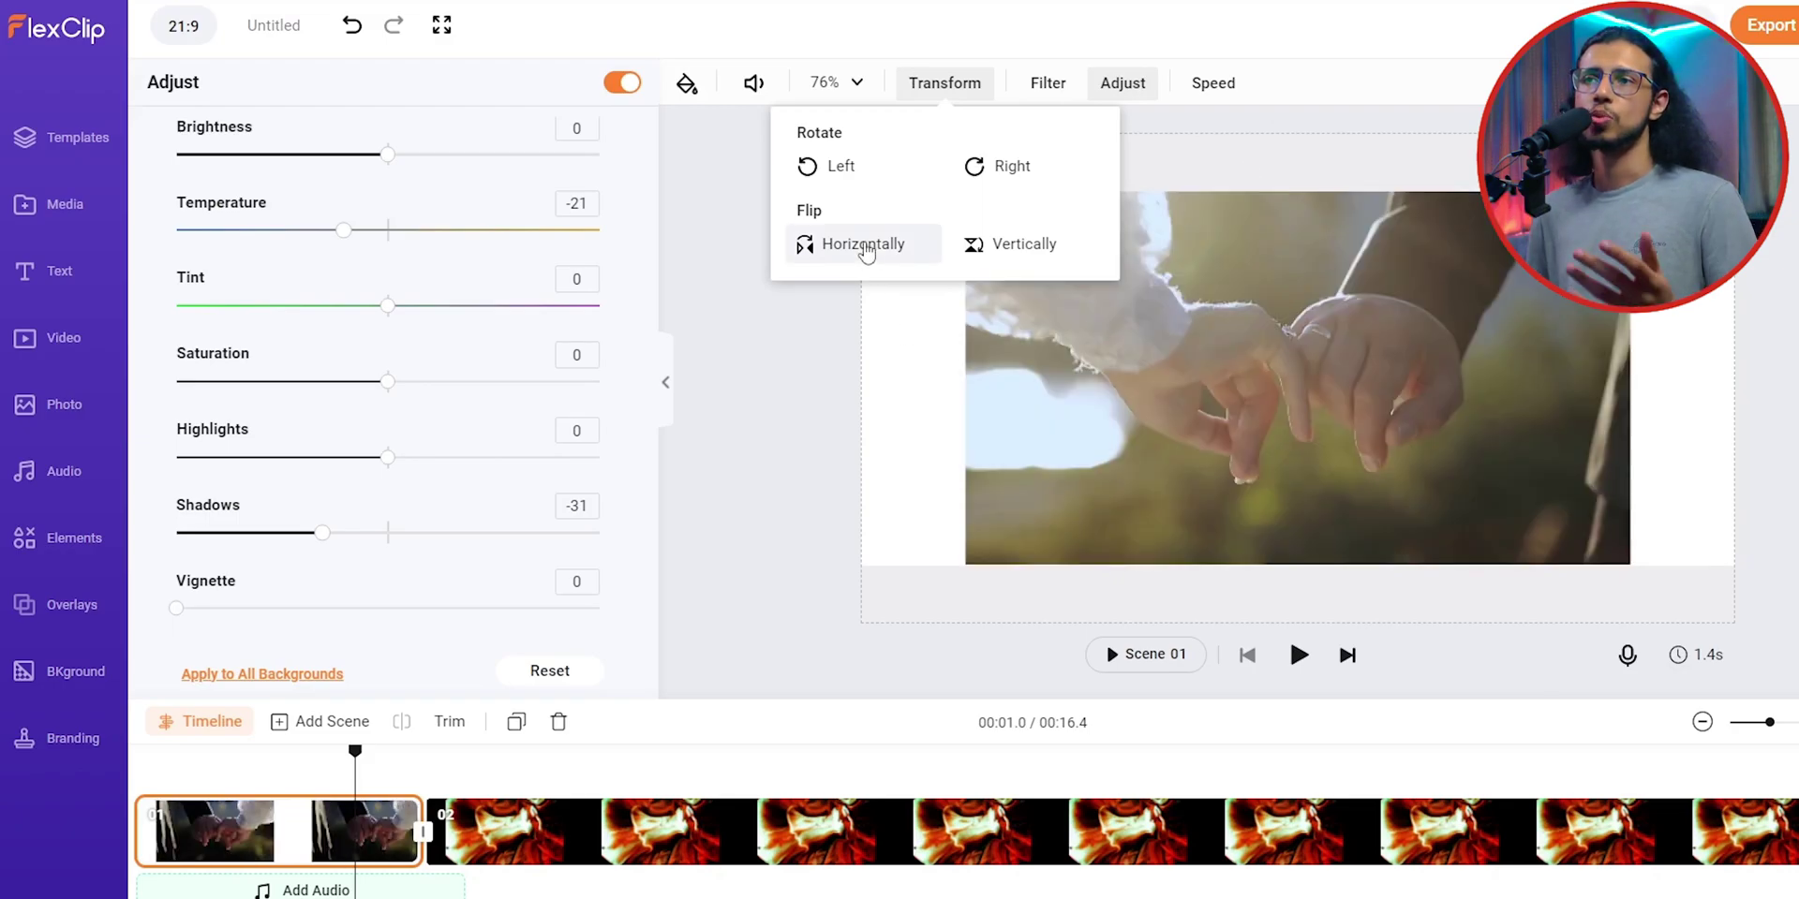
click(1006, 248)
click(1005, 249)
Rotate the clip to portrait, play the preview, and open the export format options
click(975, 166)
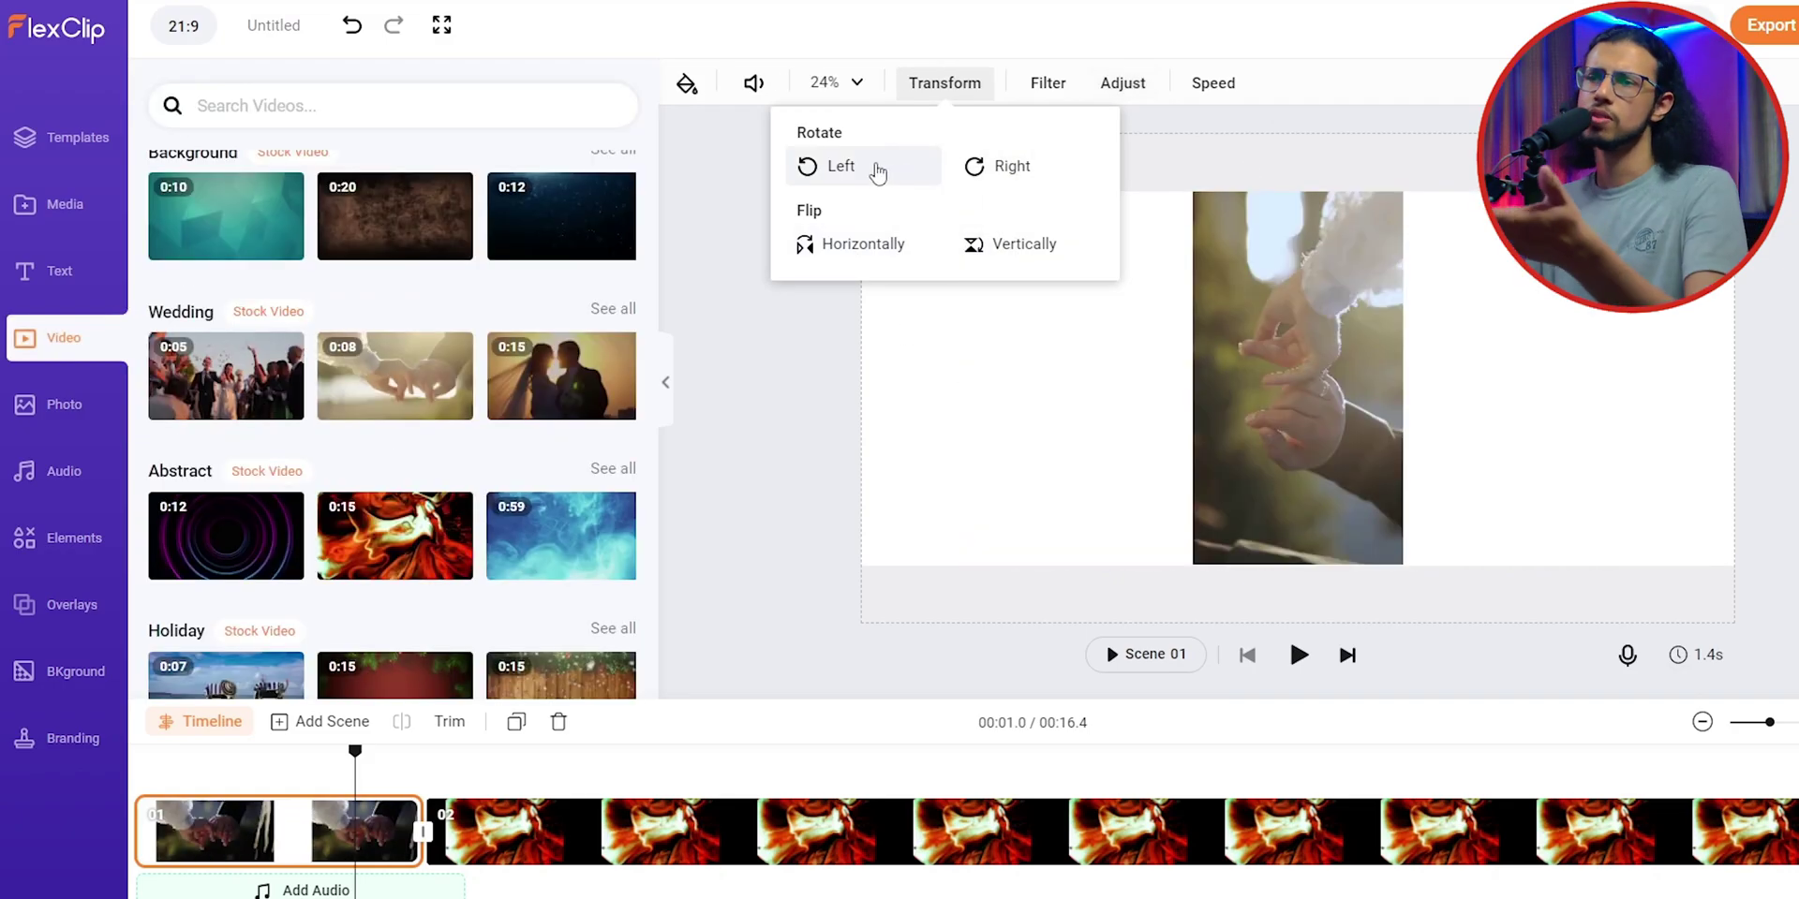
click(1297, 655)
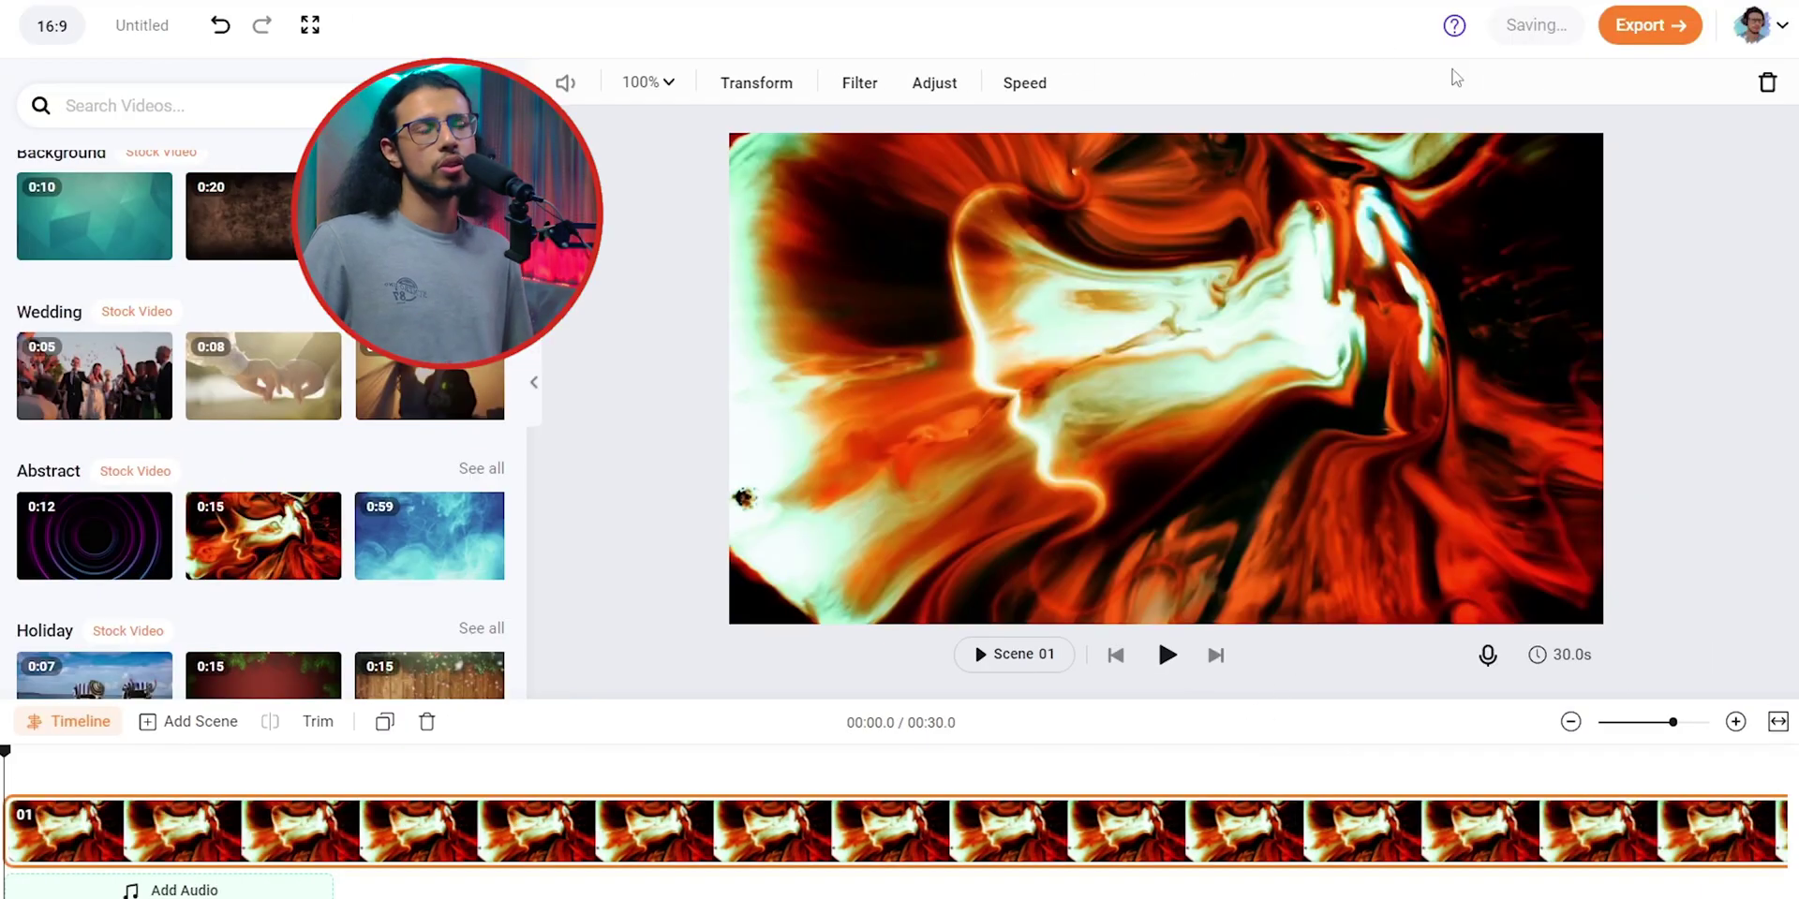
click(1649, 28)
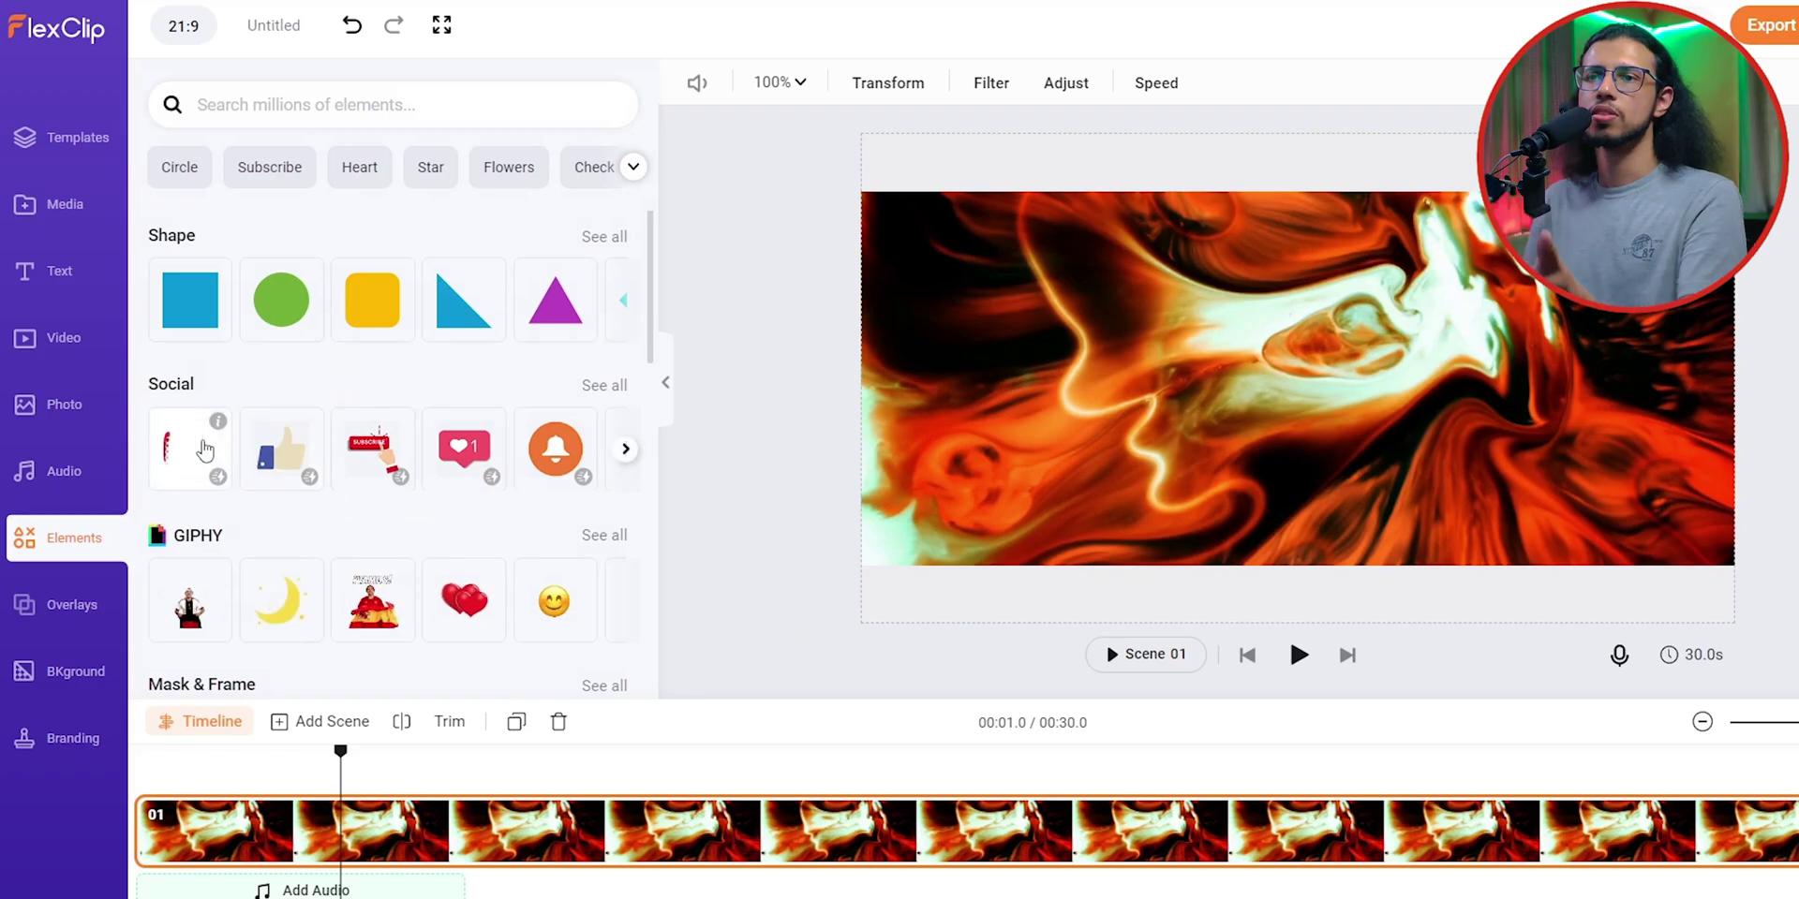
Add a circular mask at the top right and place the noice.mp4 facecam inside it
click(204, 451)
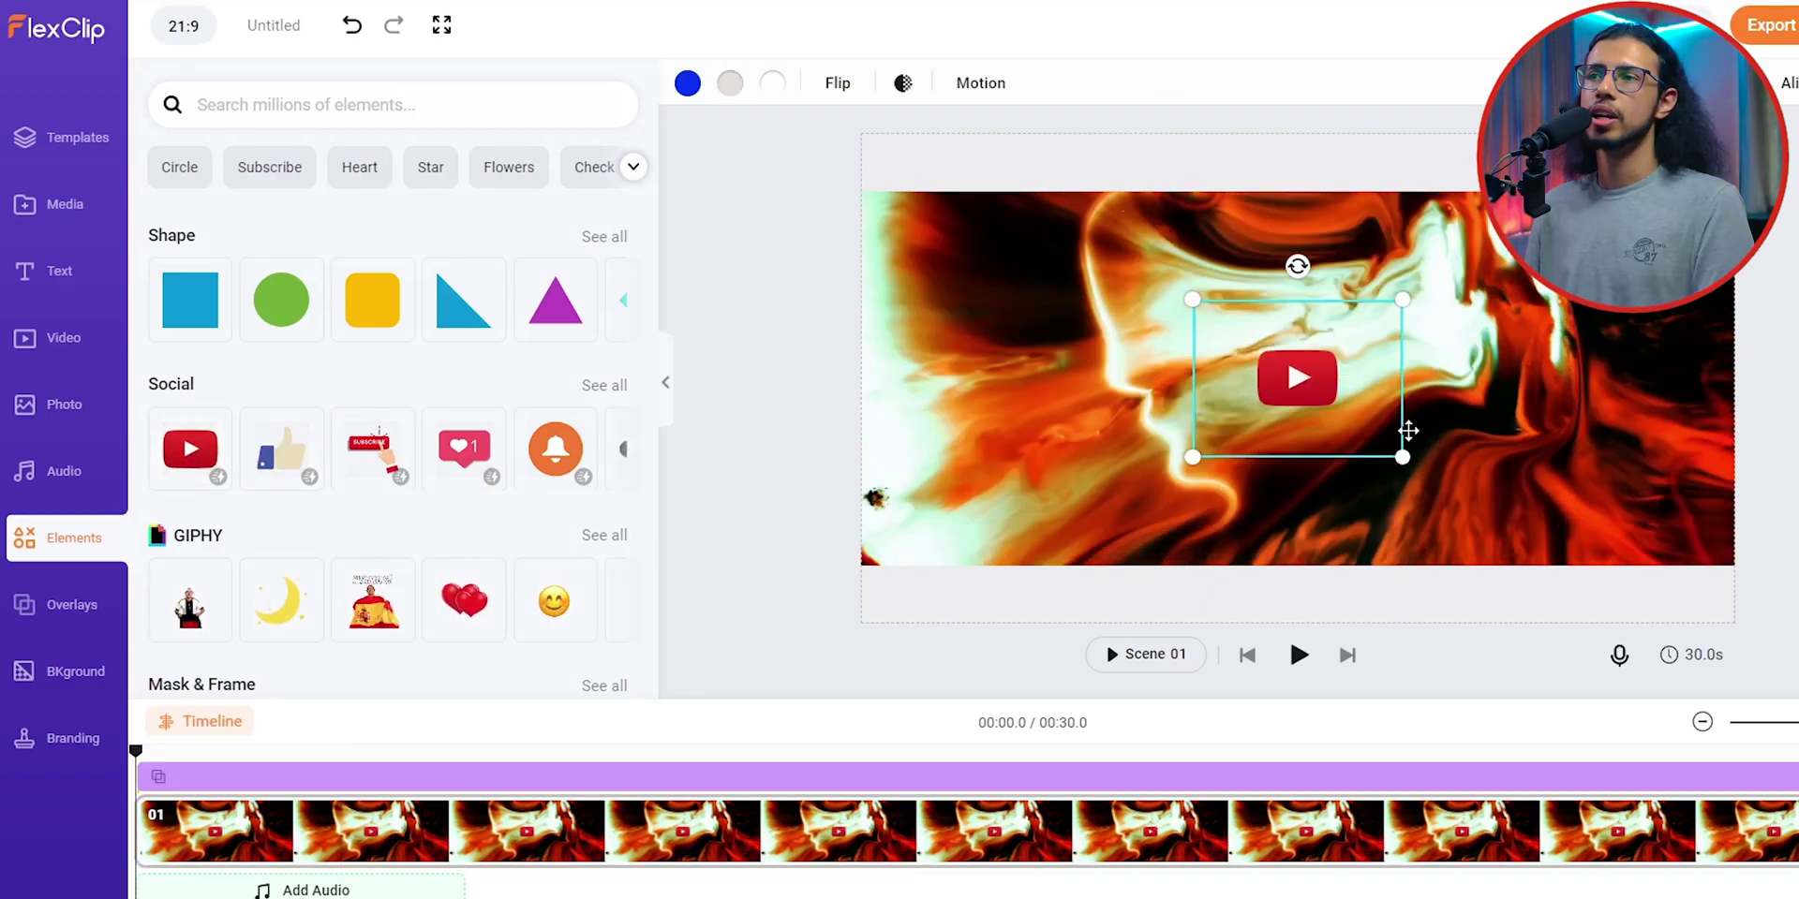
key(ctrl+z)
scroll(291, 293, down, 5)
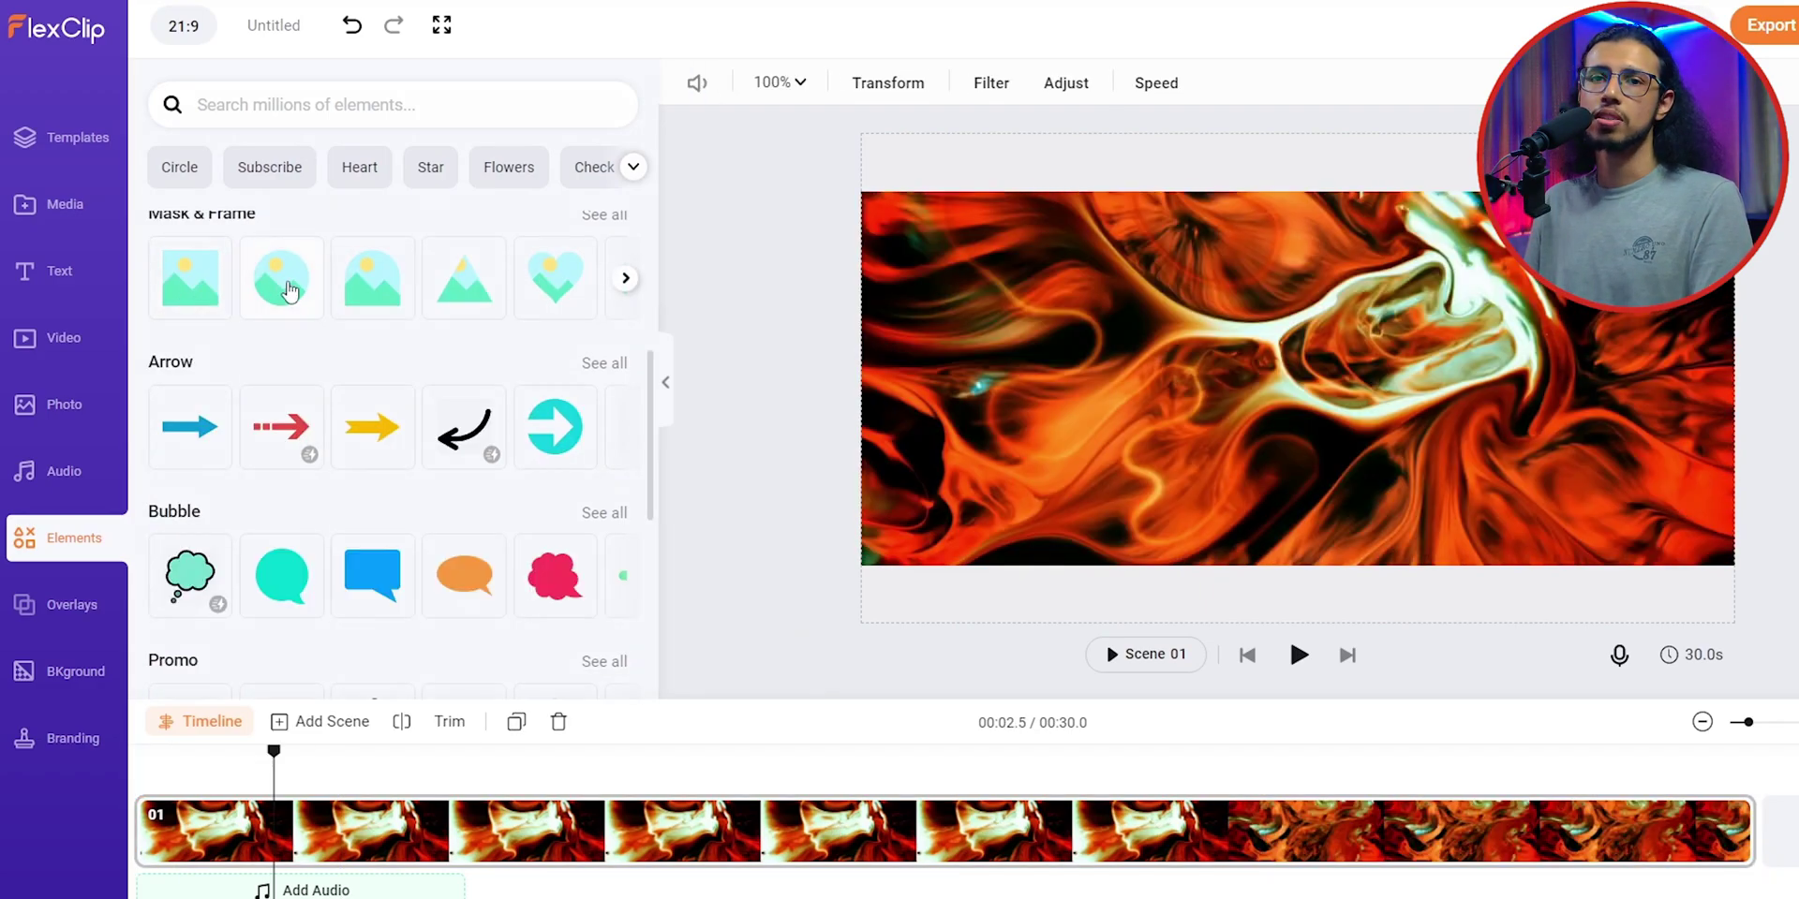
click(281, 281)
drag(1305, 385, 1232, 426)
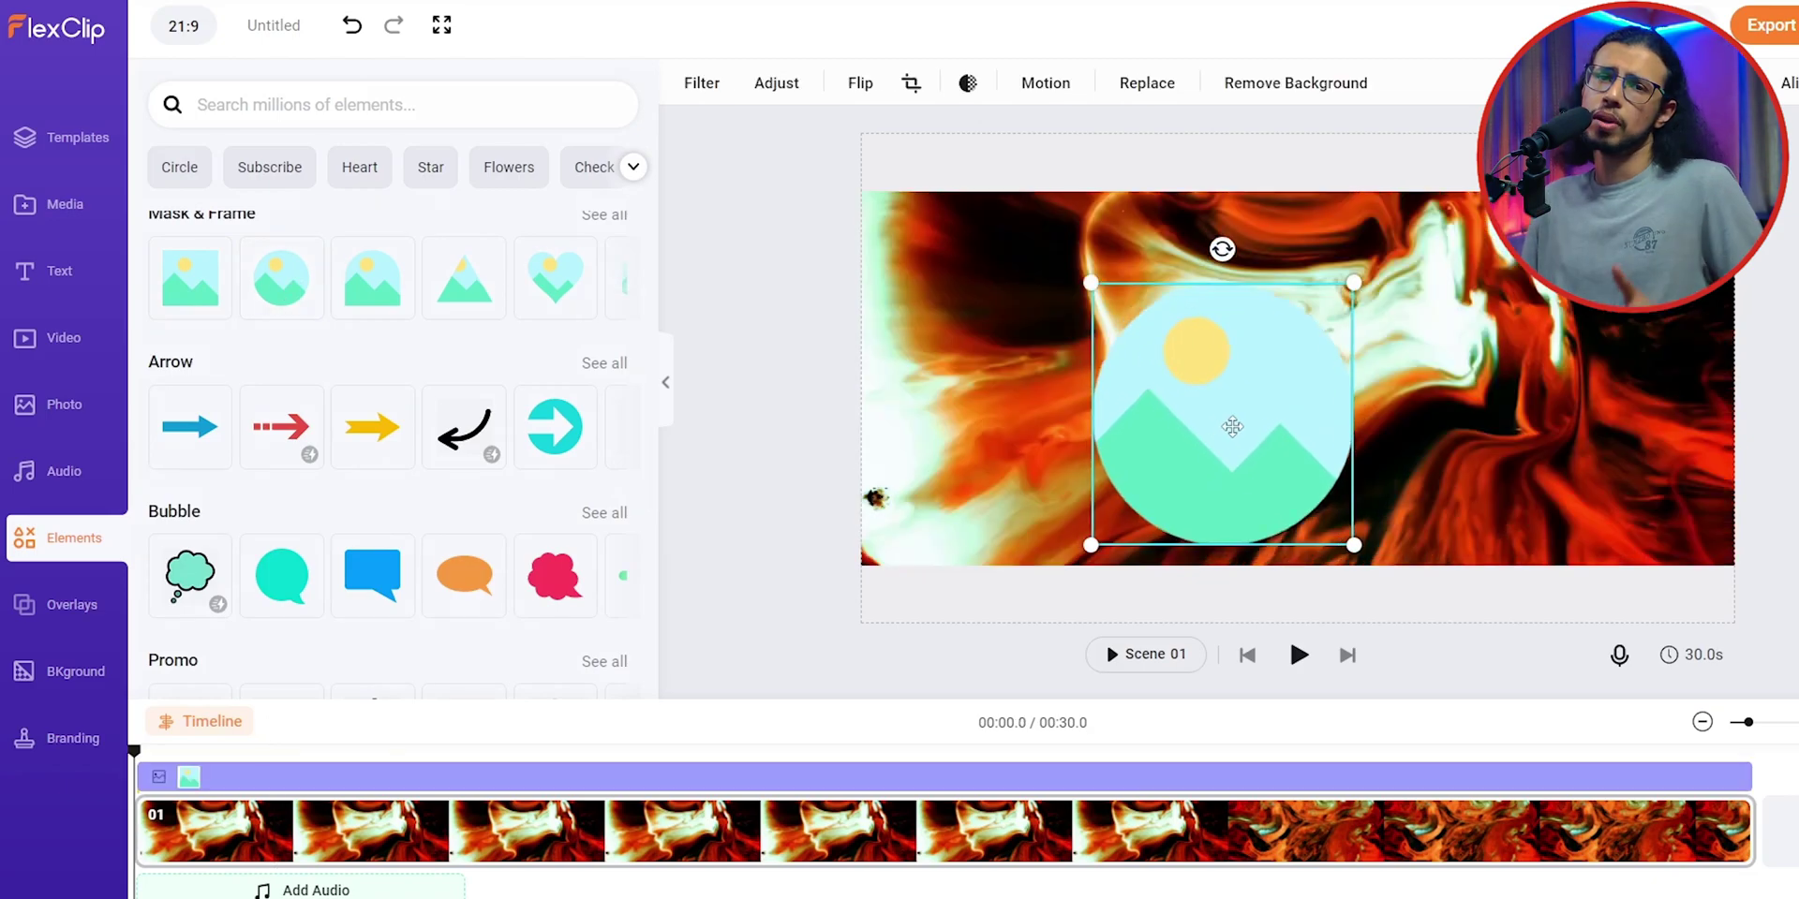
drag(228, 243, 1529, 303)
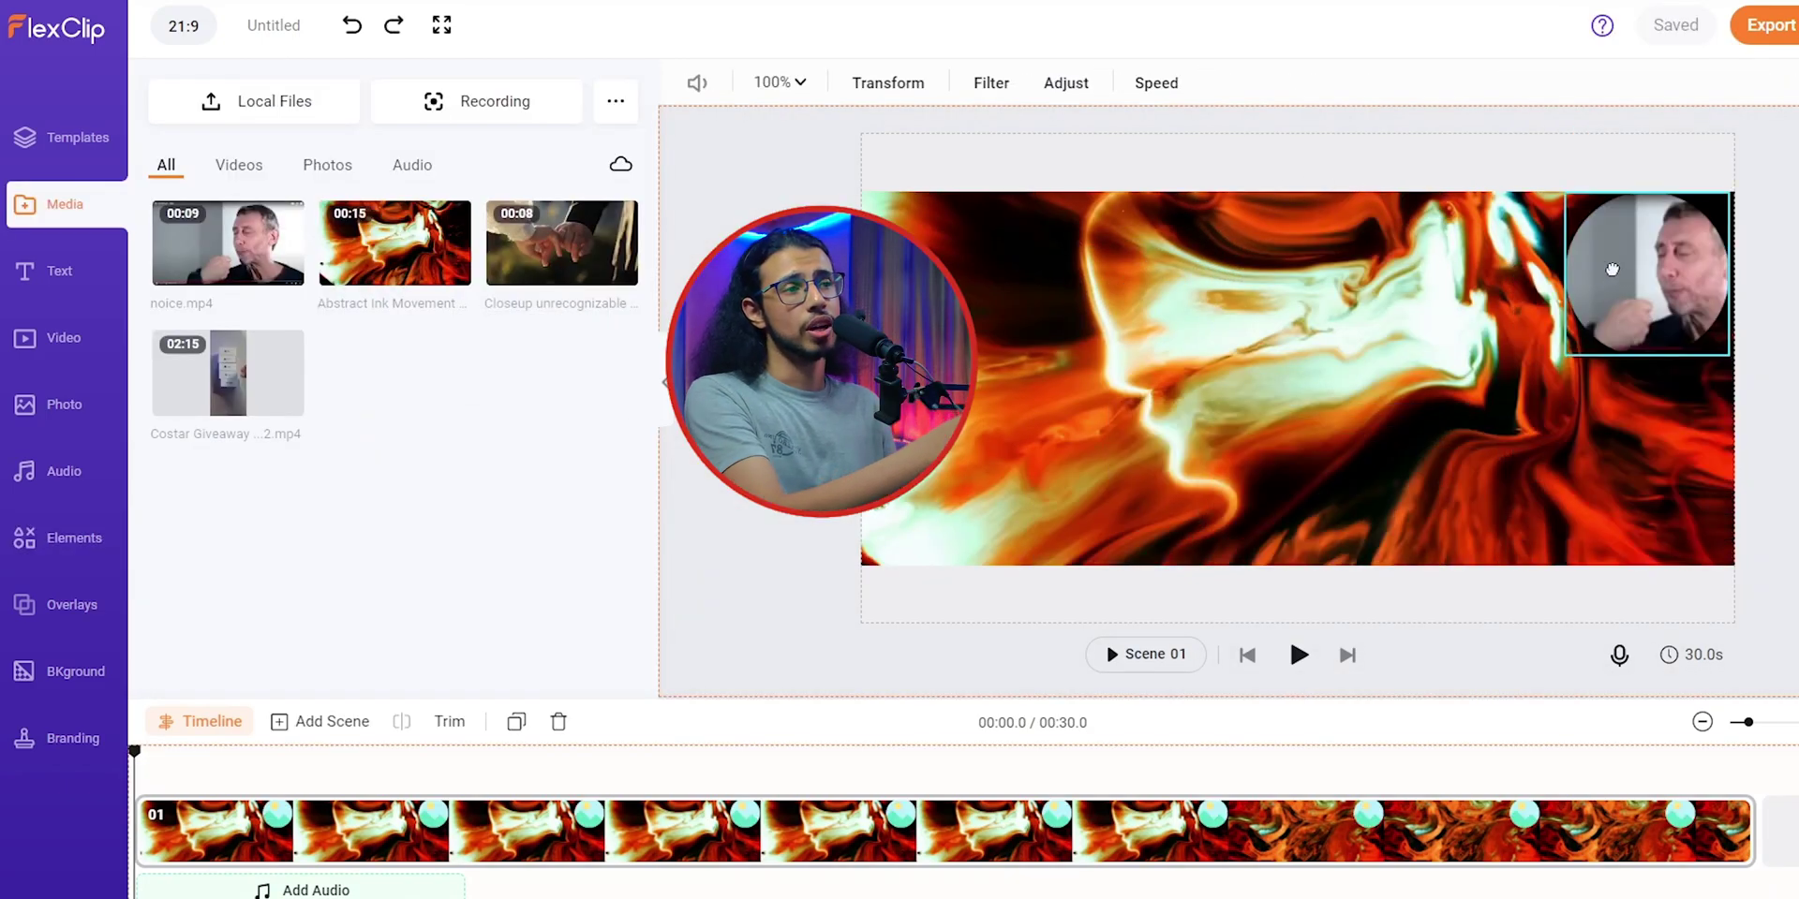
Crop the facecam to centre the man's face in the circle, then preview
click(849, 83)
click(984, 85)
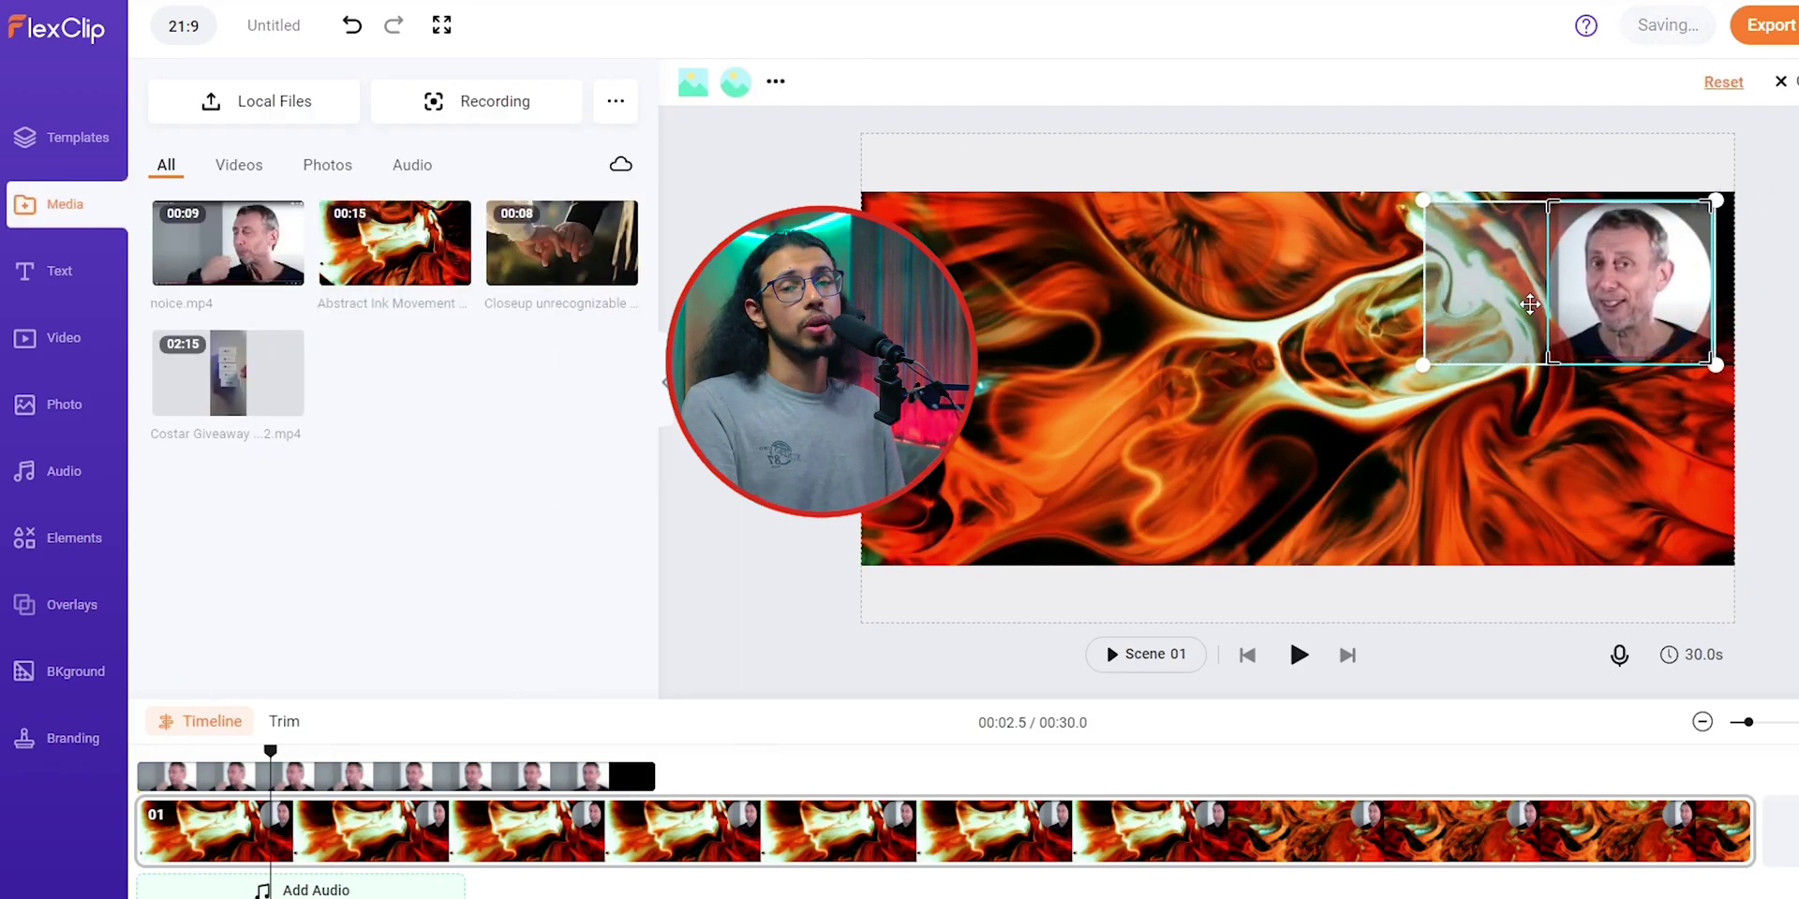
click(715, 751)
key(space)
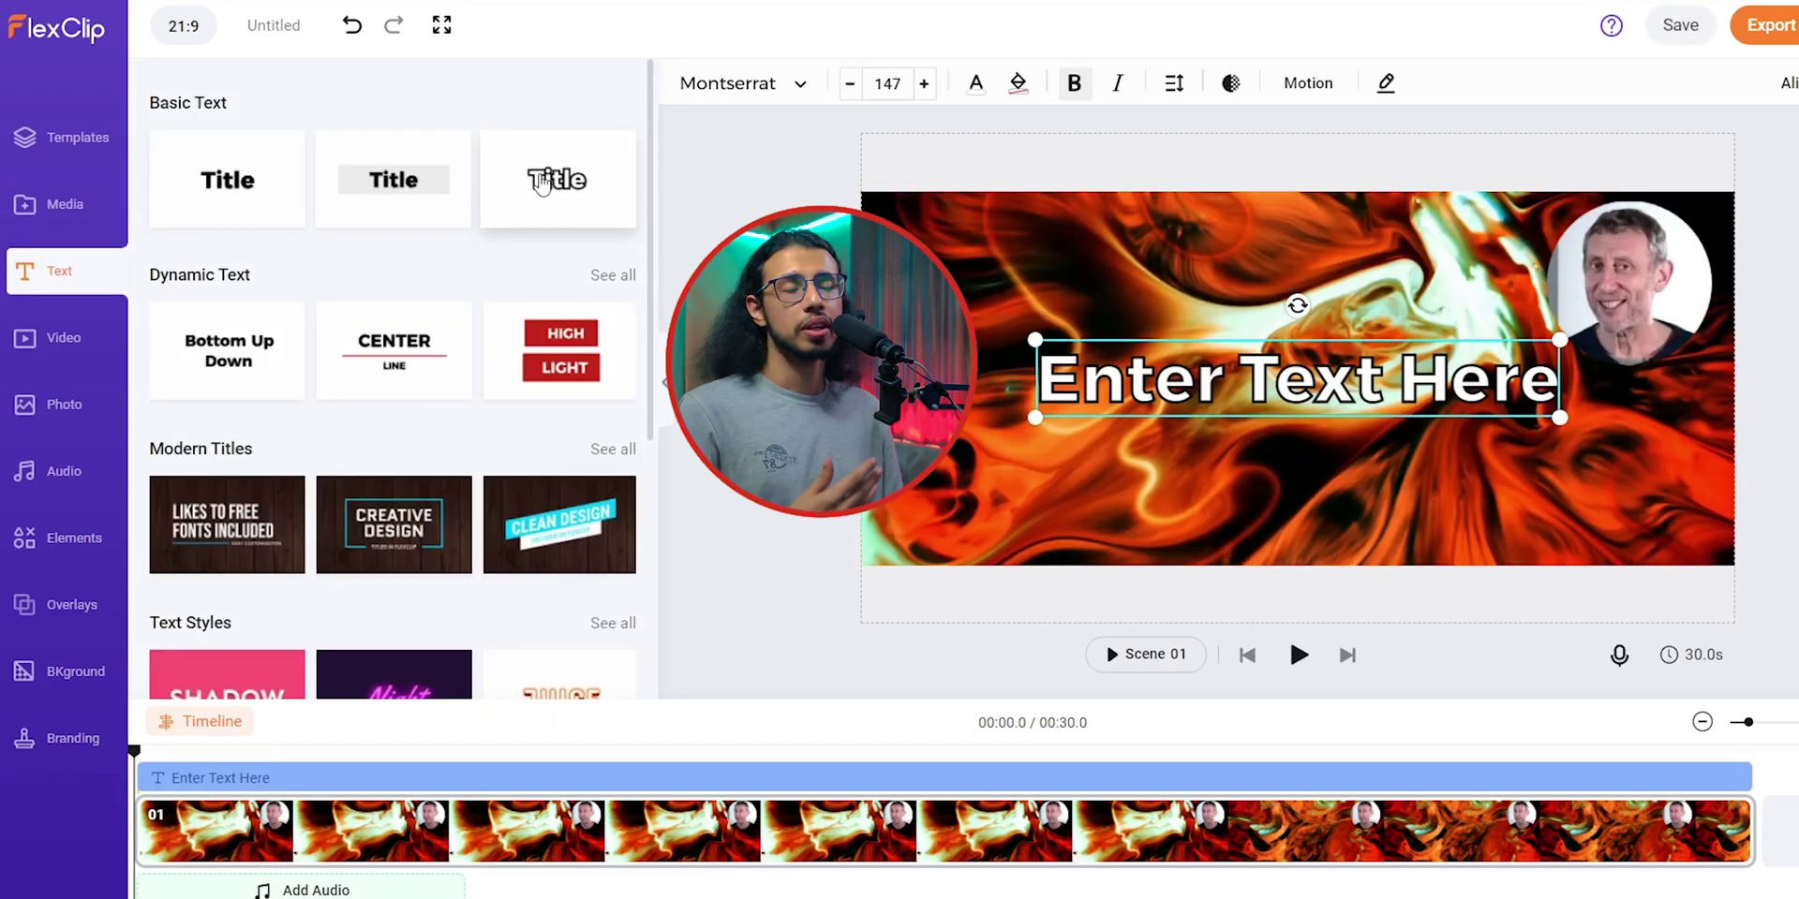
Replace the 'Enter Text Here' title wording with NOICE!
click(1257, 378)
text(NOICE!)
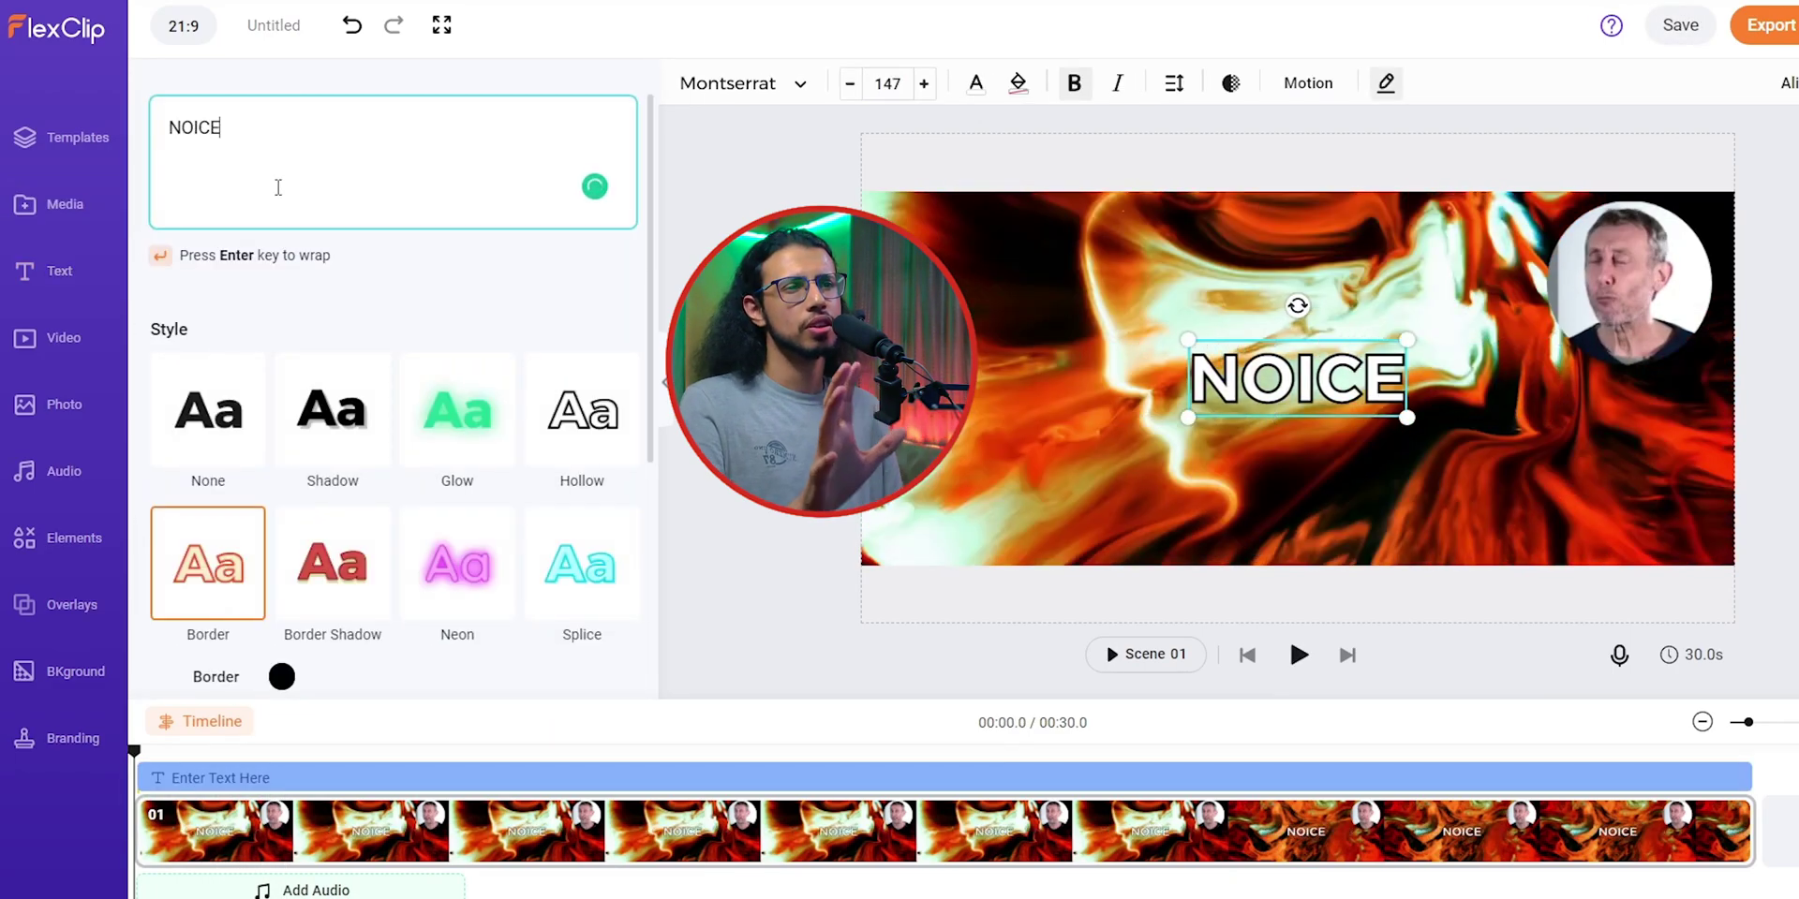
click(1125, 676)
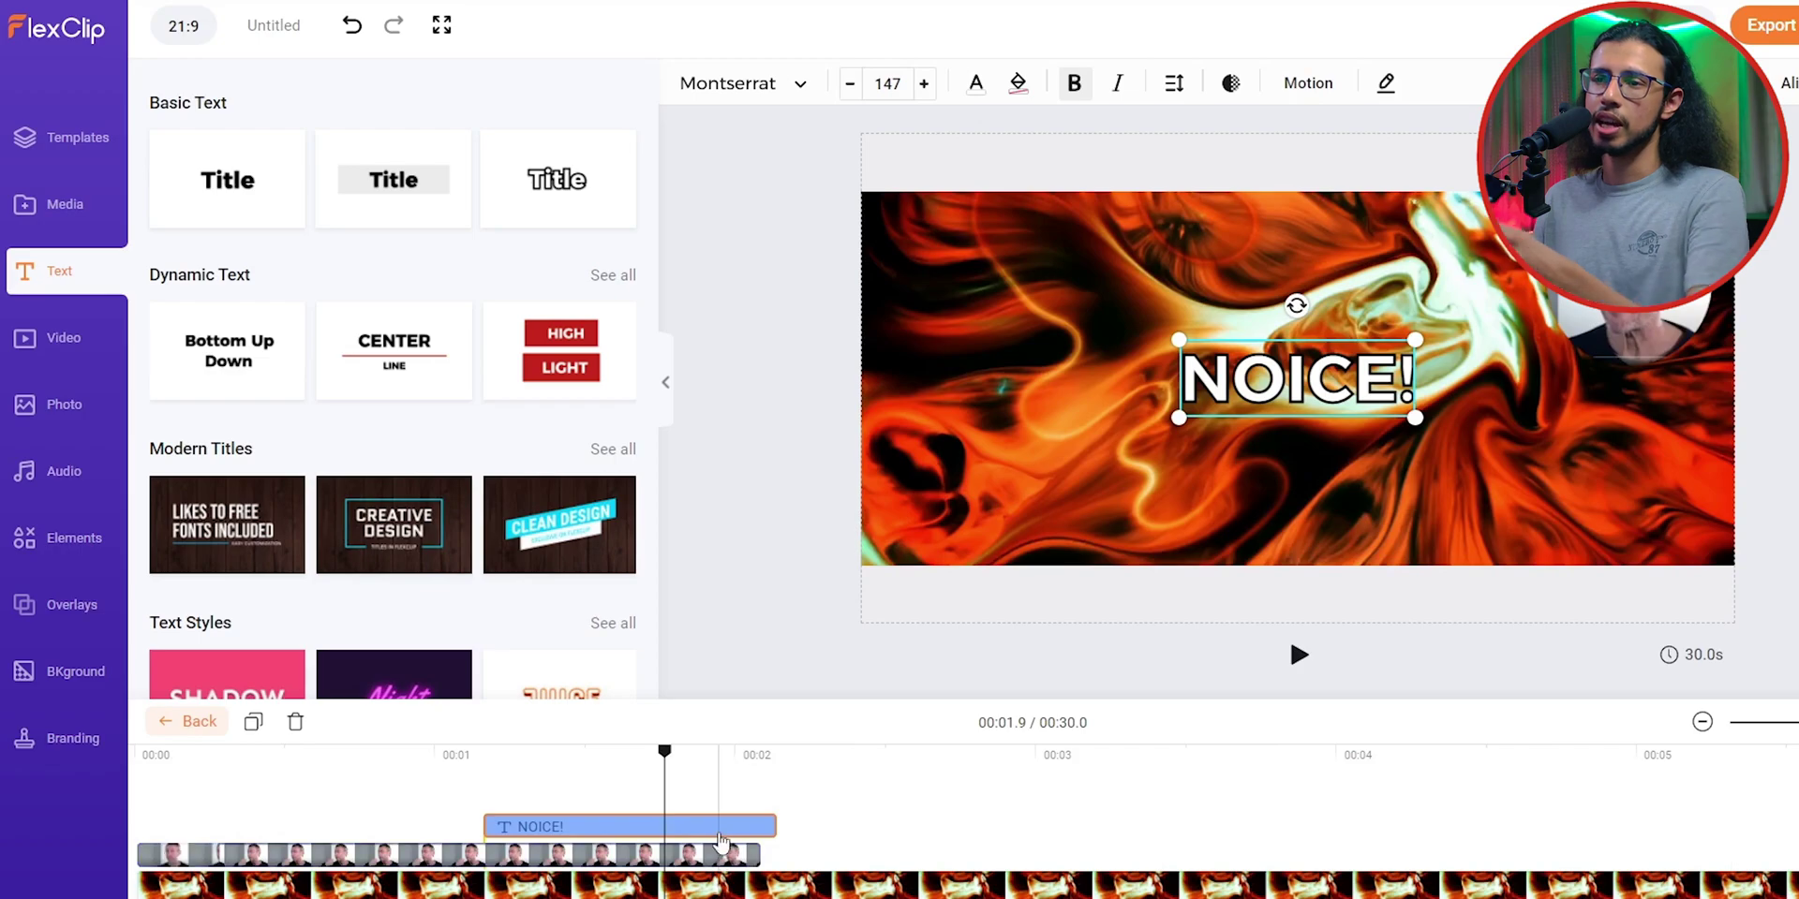
click(719, 833)
click(765, 827)
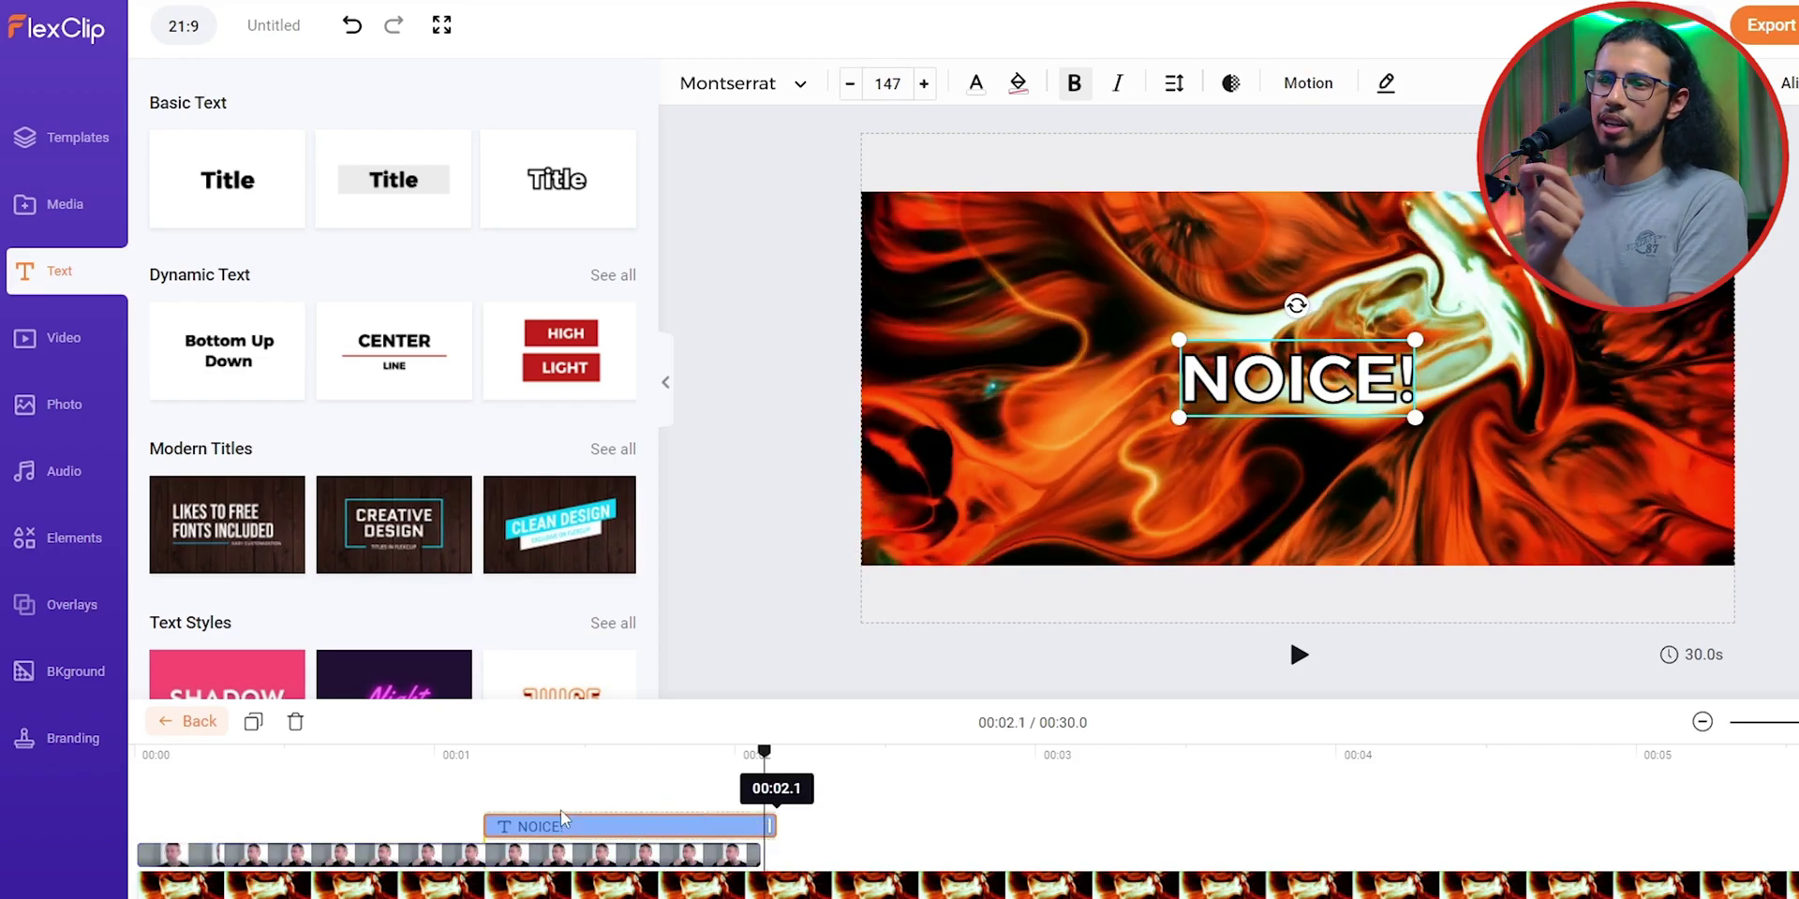
mouse_move(508, 824)
mouse_down()
mouse_move(437, 827)
mouse_move(508, 825)
mouse_up()
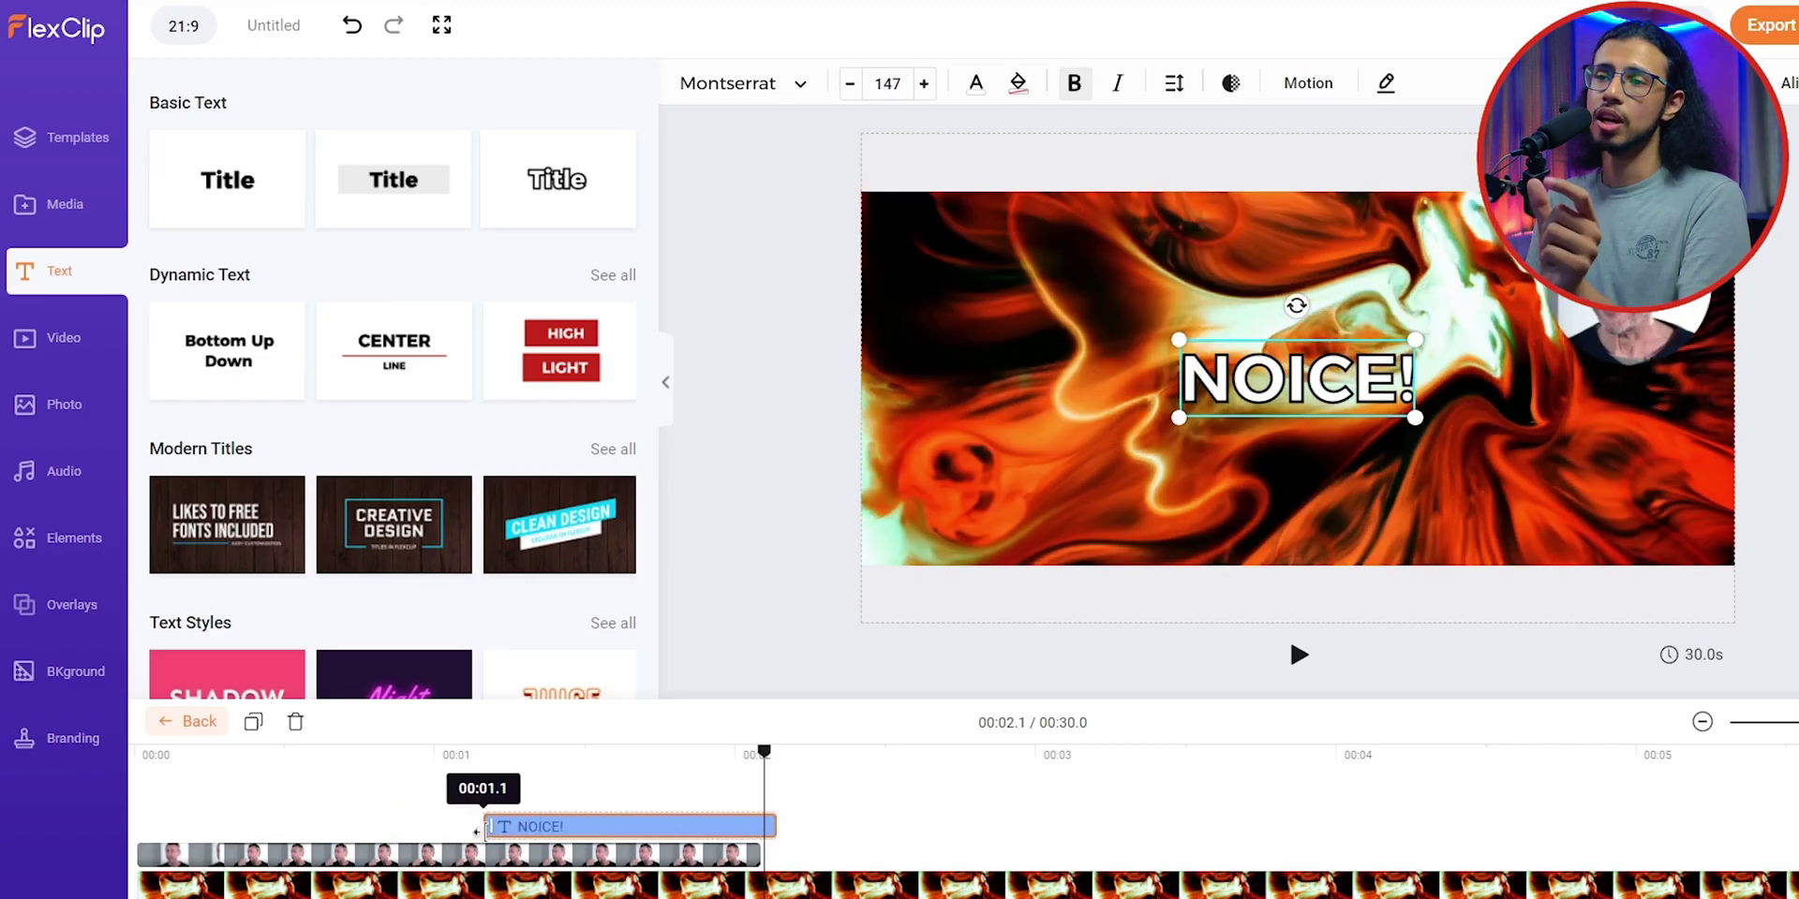
click(575, 828)
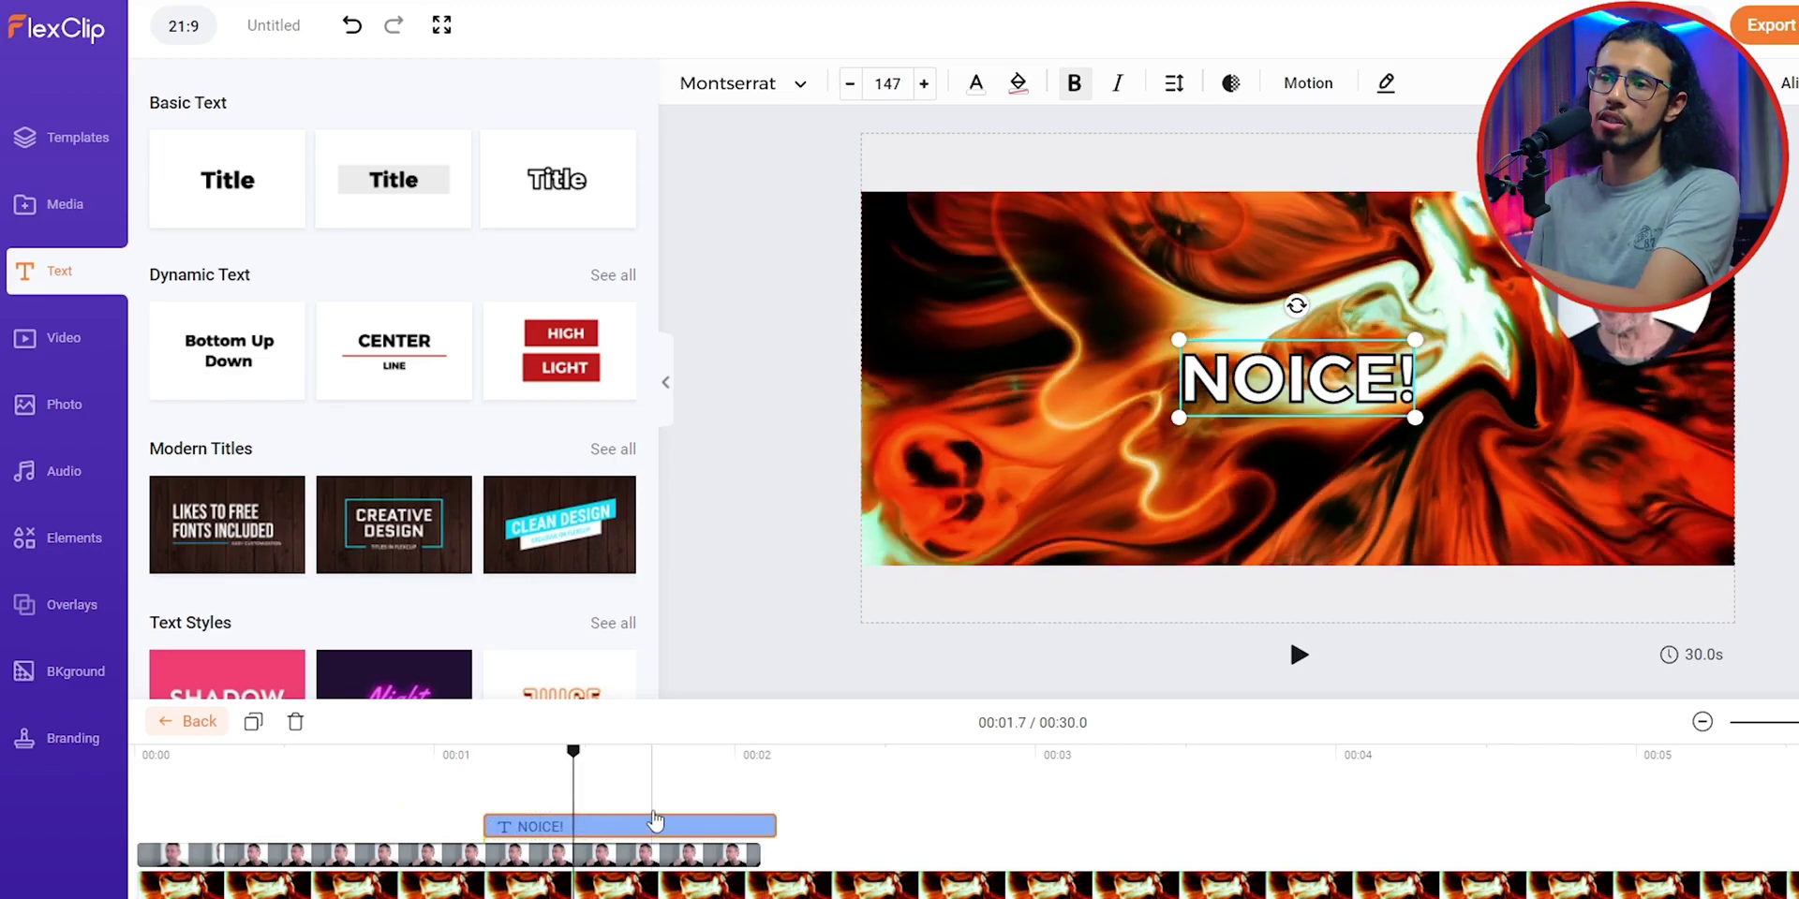
drag(650, 764, 477, 770)
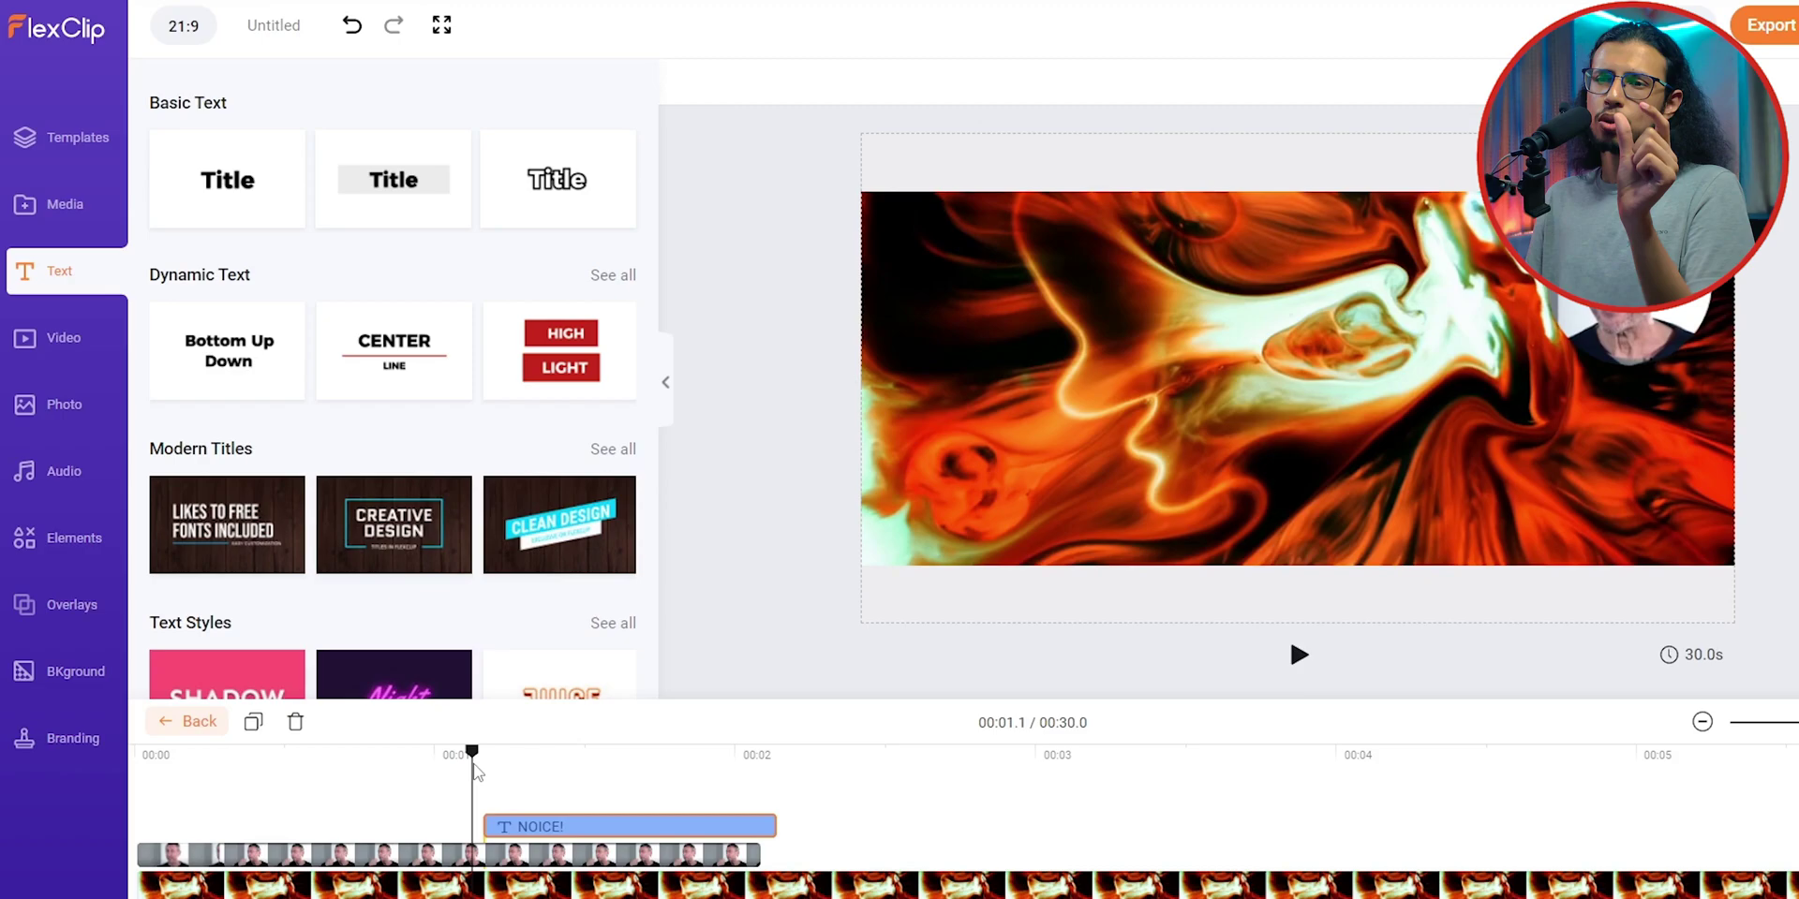
key(space)
key(space)
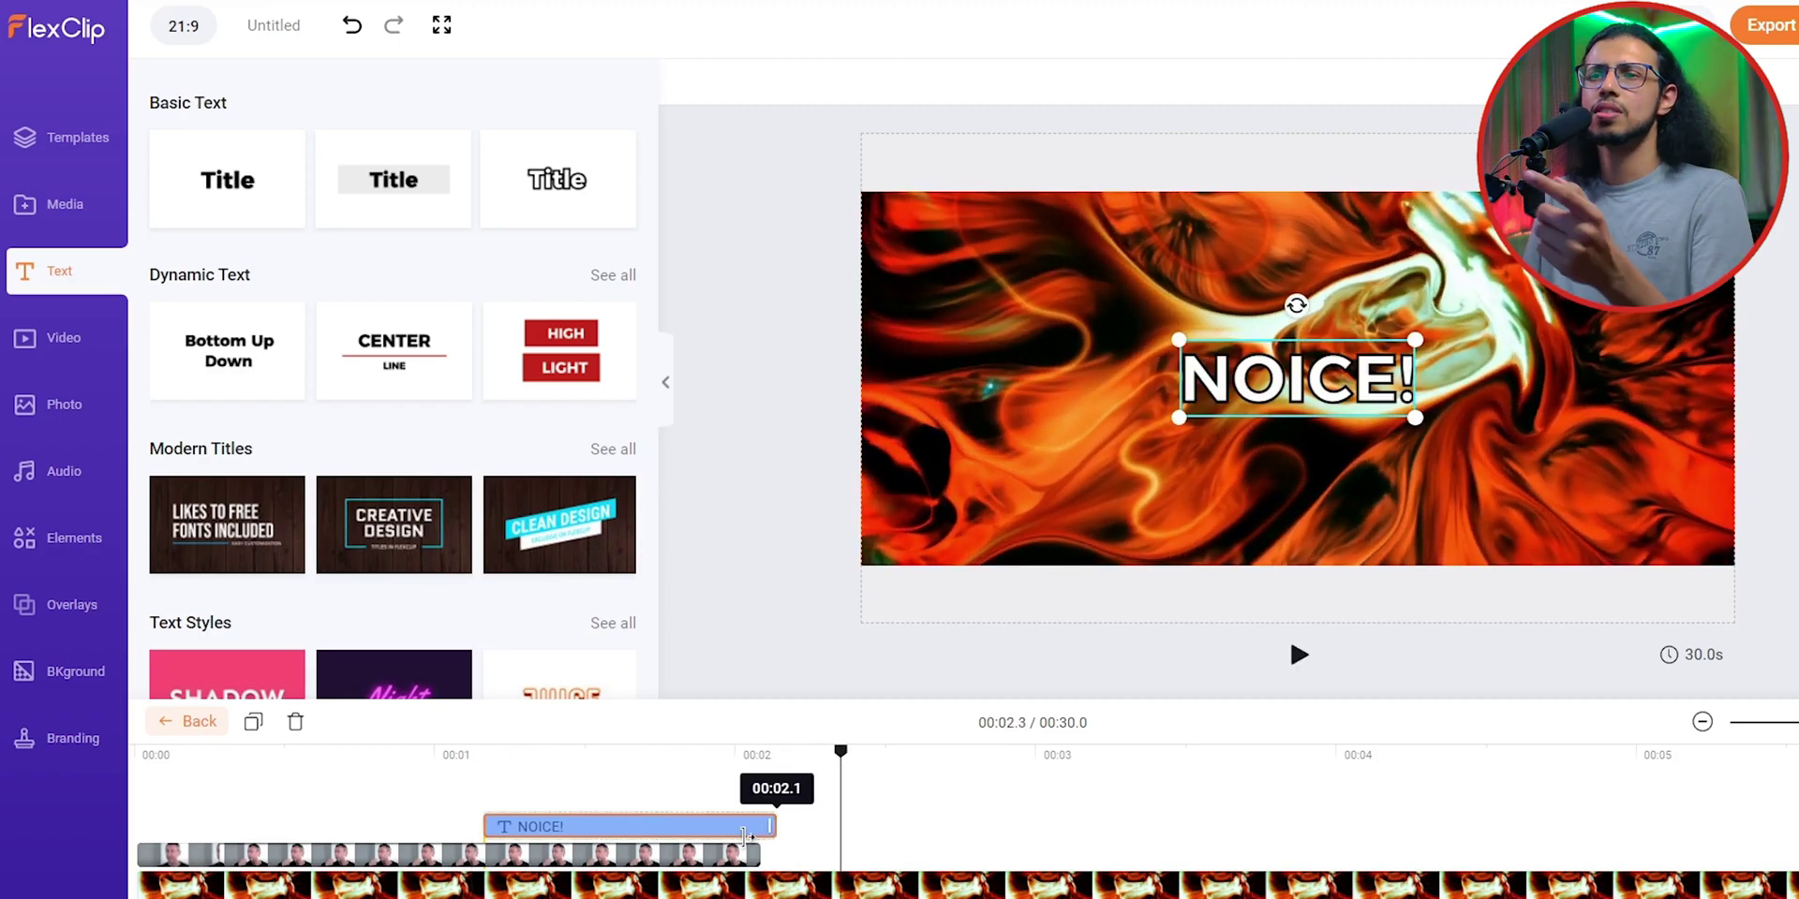
Set the playhead at 00:02.1 and split the flame video into two scenes there
click(750, 828)
click(197, 721)
click(208, 691)
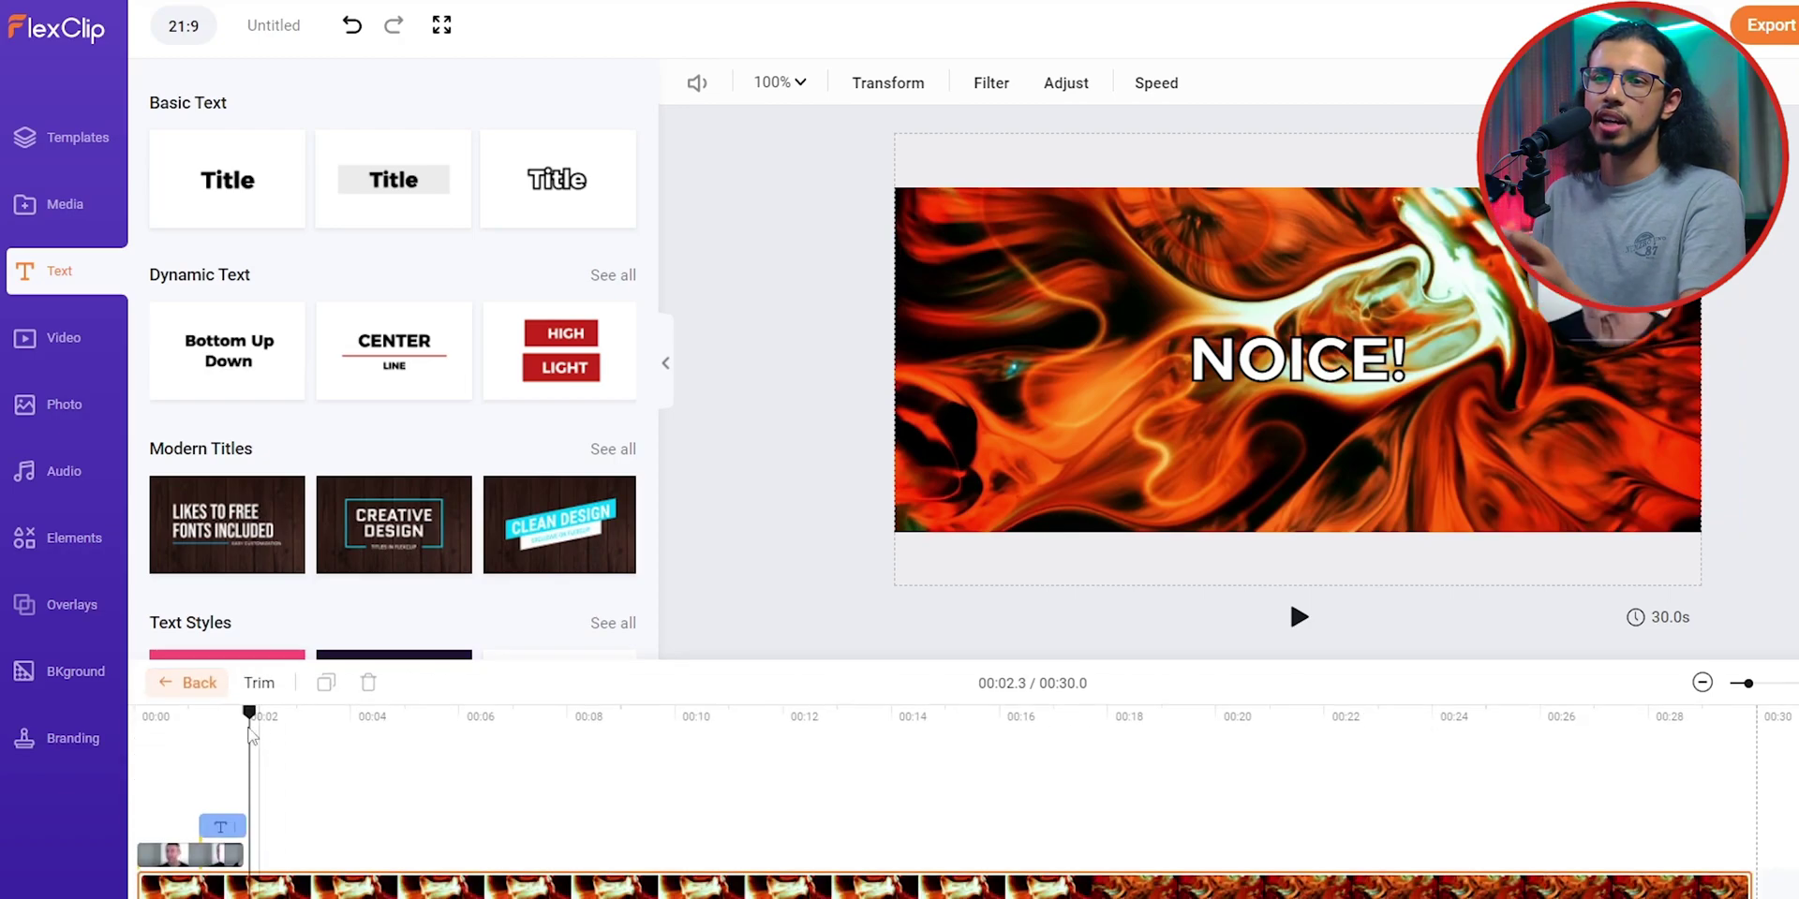
drag(251, 720, 246, 723)
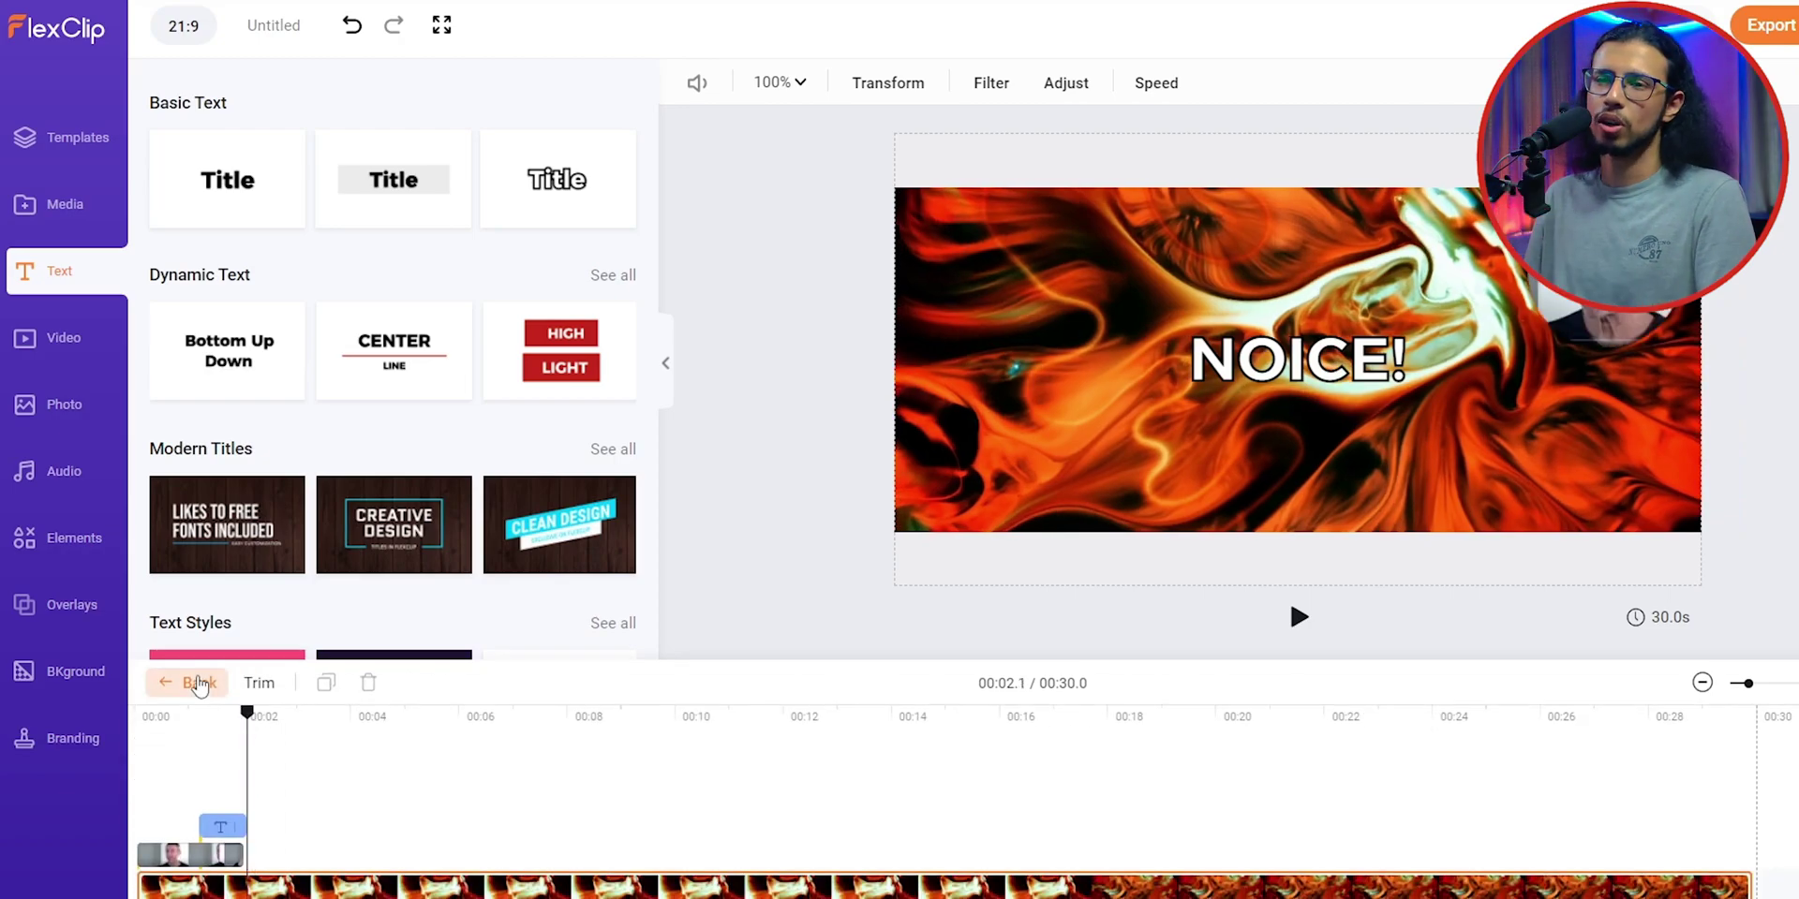
click(198, 684)
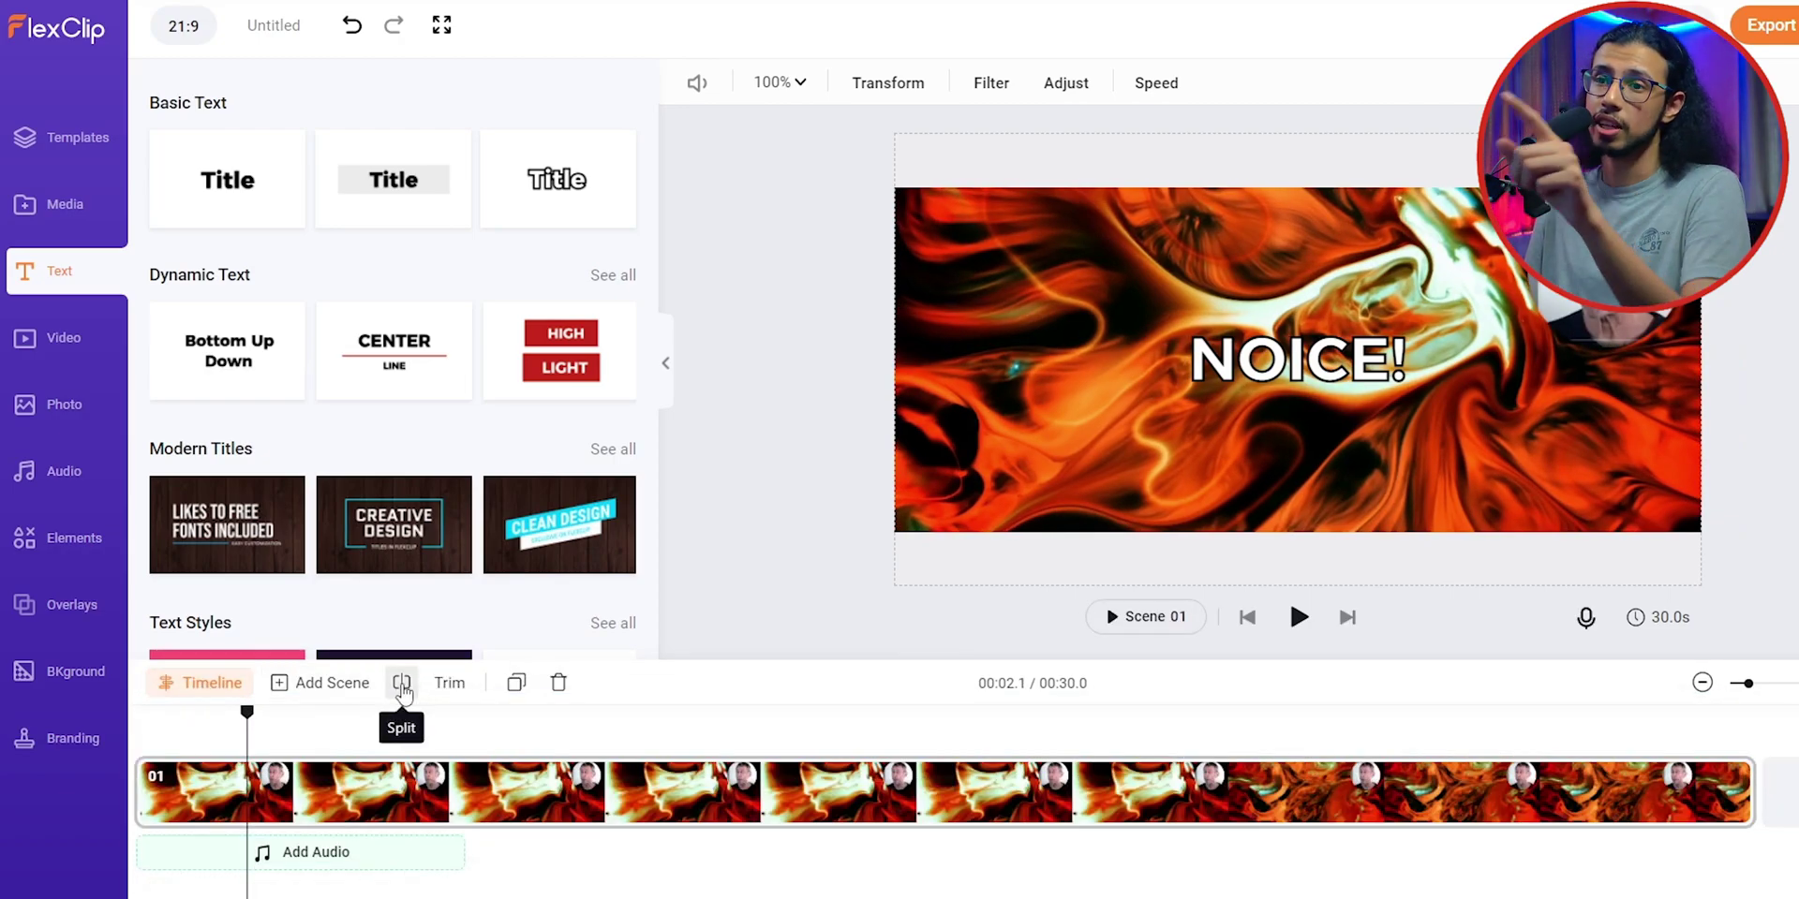
click(403, 693)
Delete scene 02 and reopen the layered timeline of the remaining scene
click(330, 807)
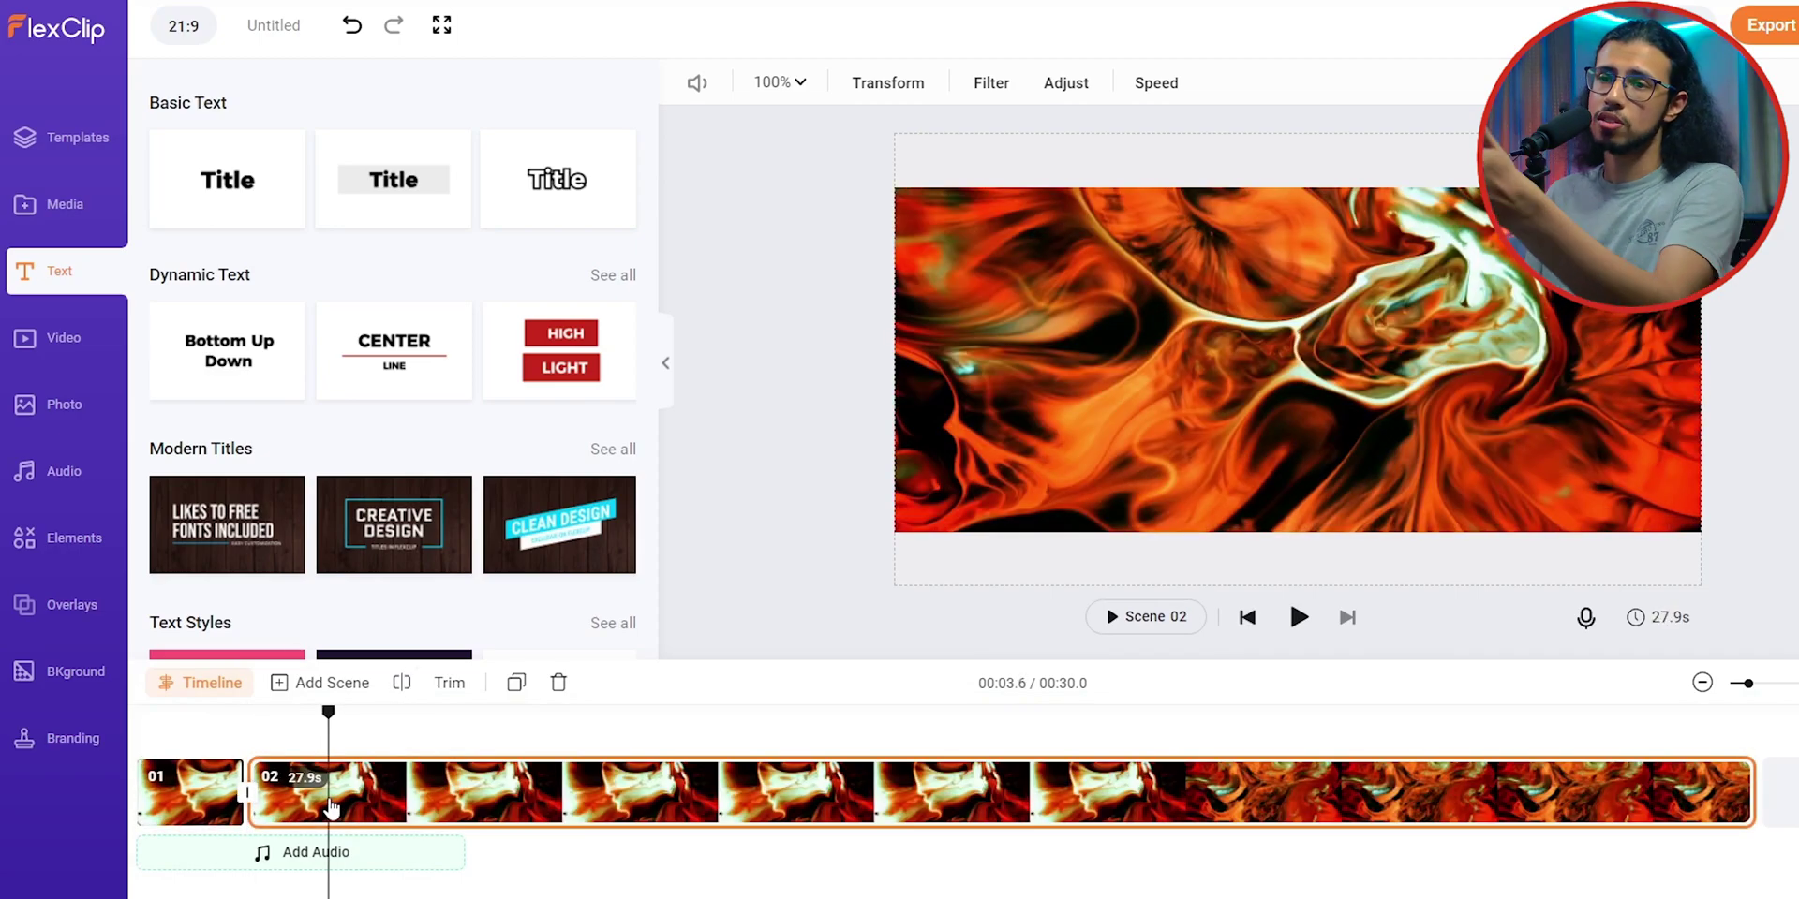
key(Delete)
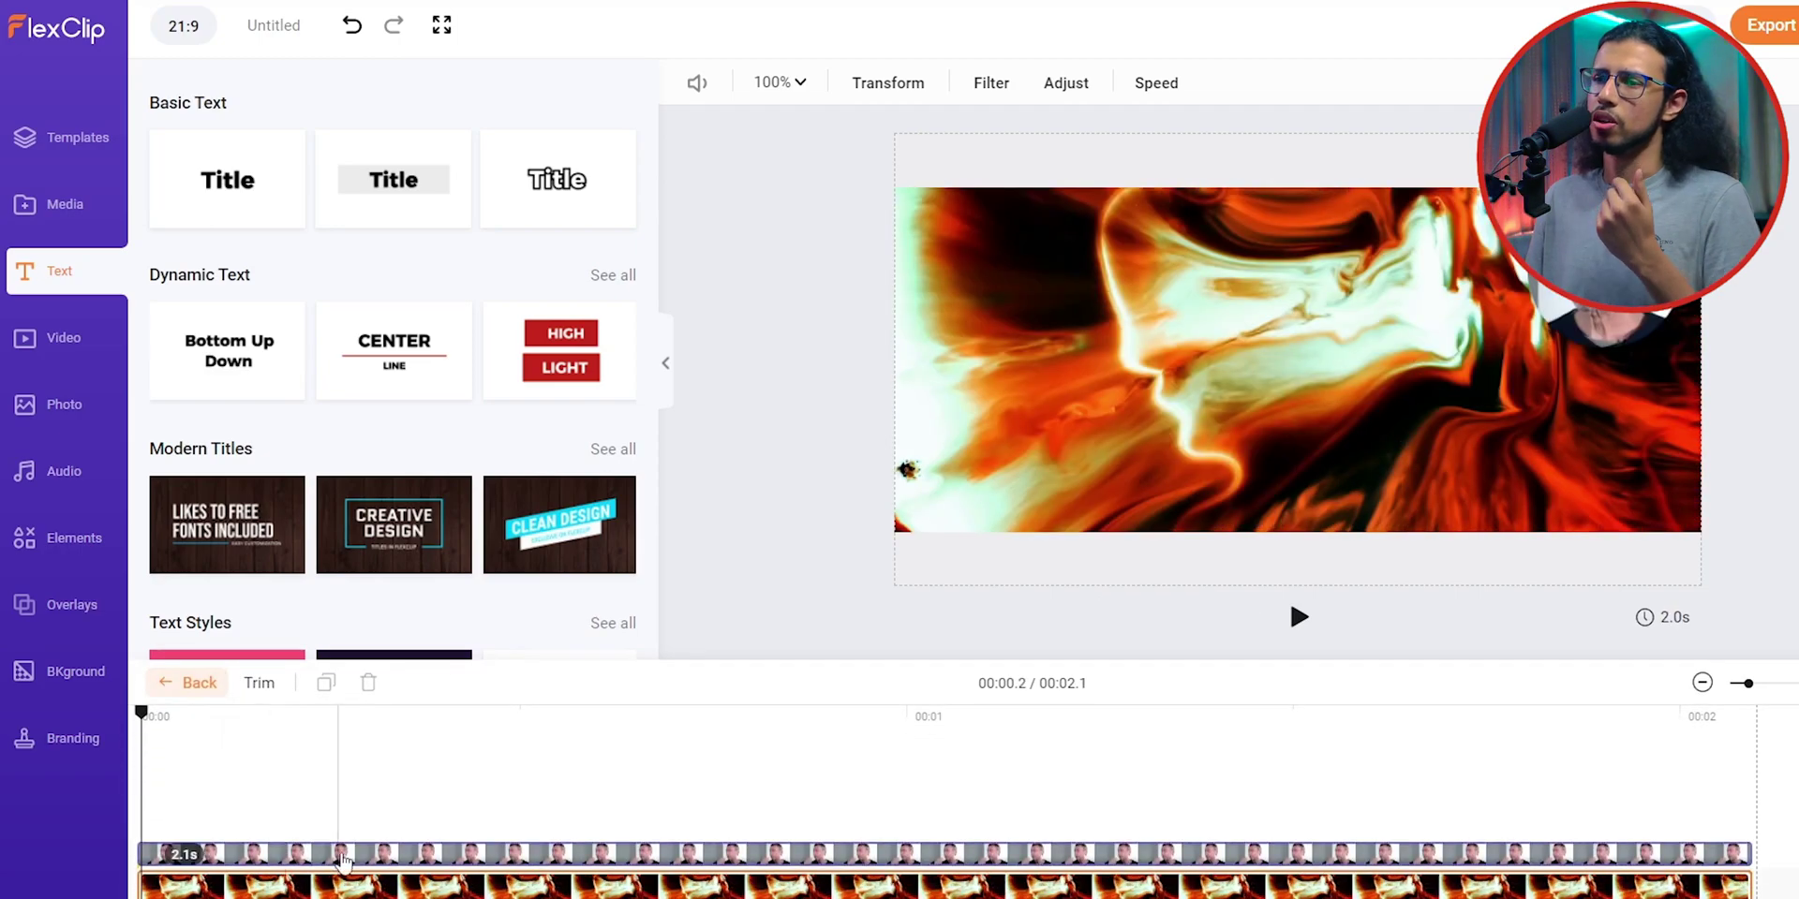
click(226, 759)
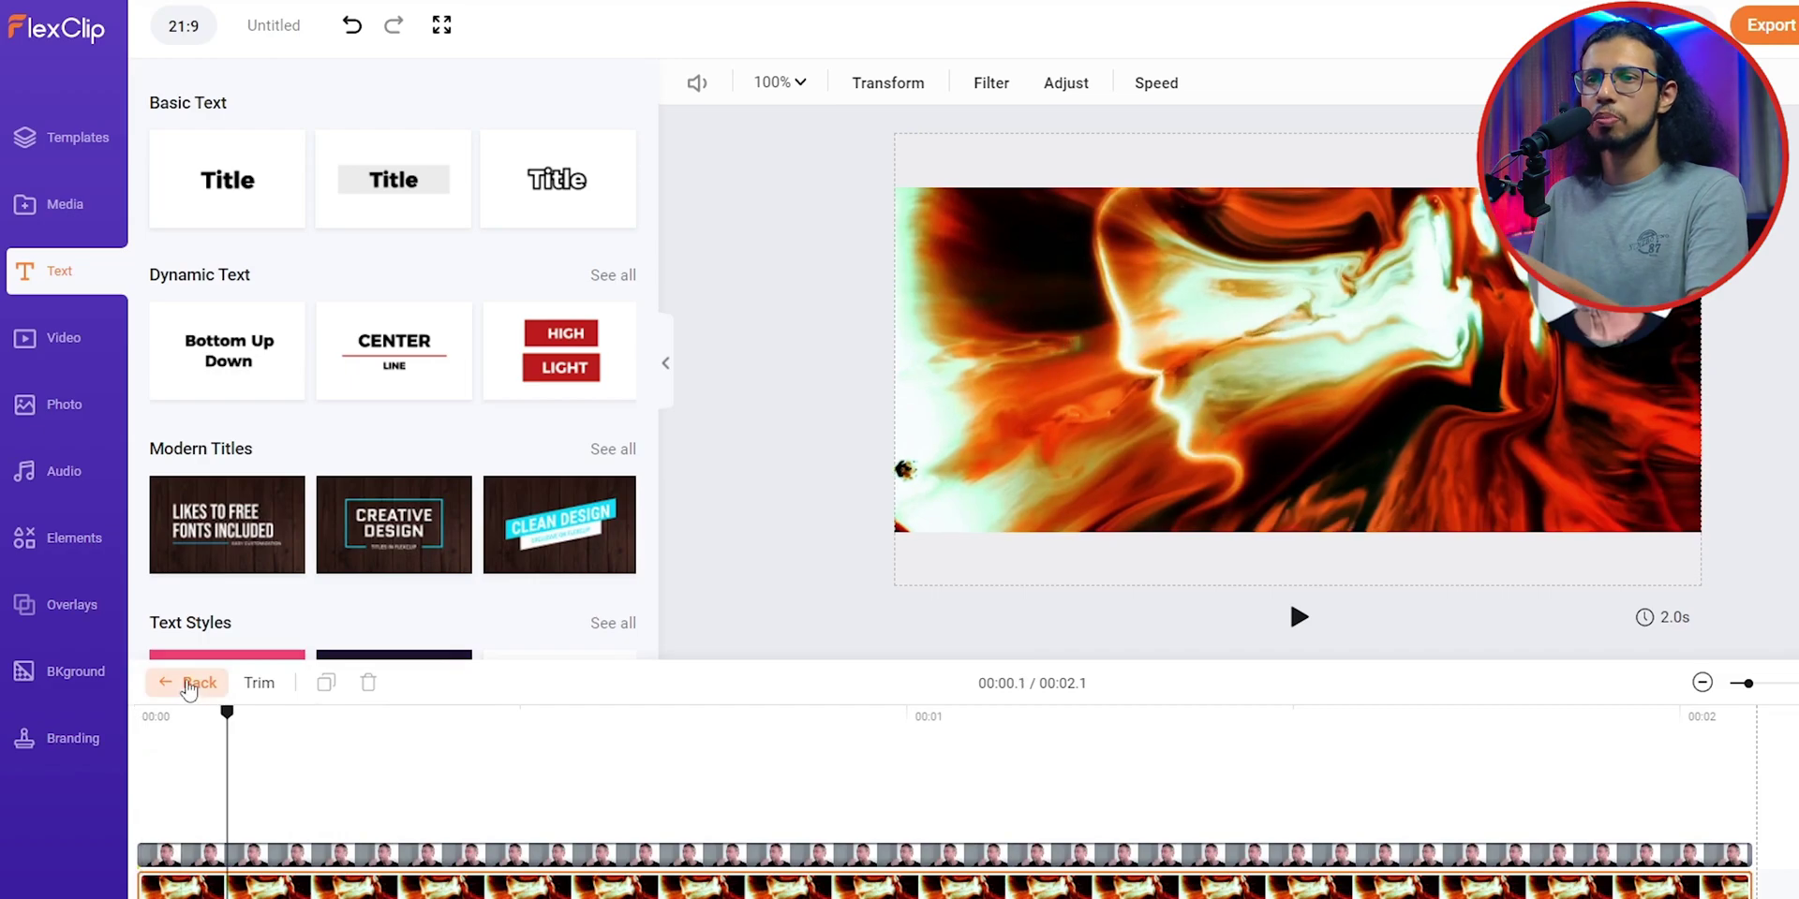
click(187, 689)
click(217, 686)
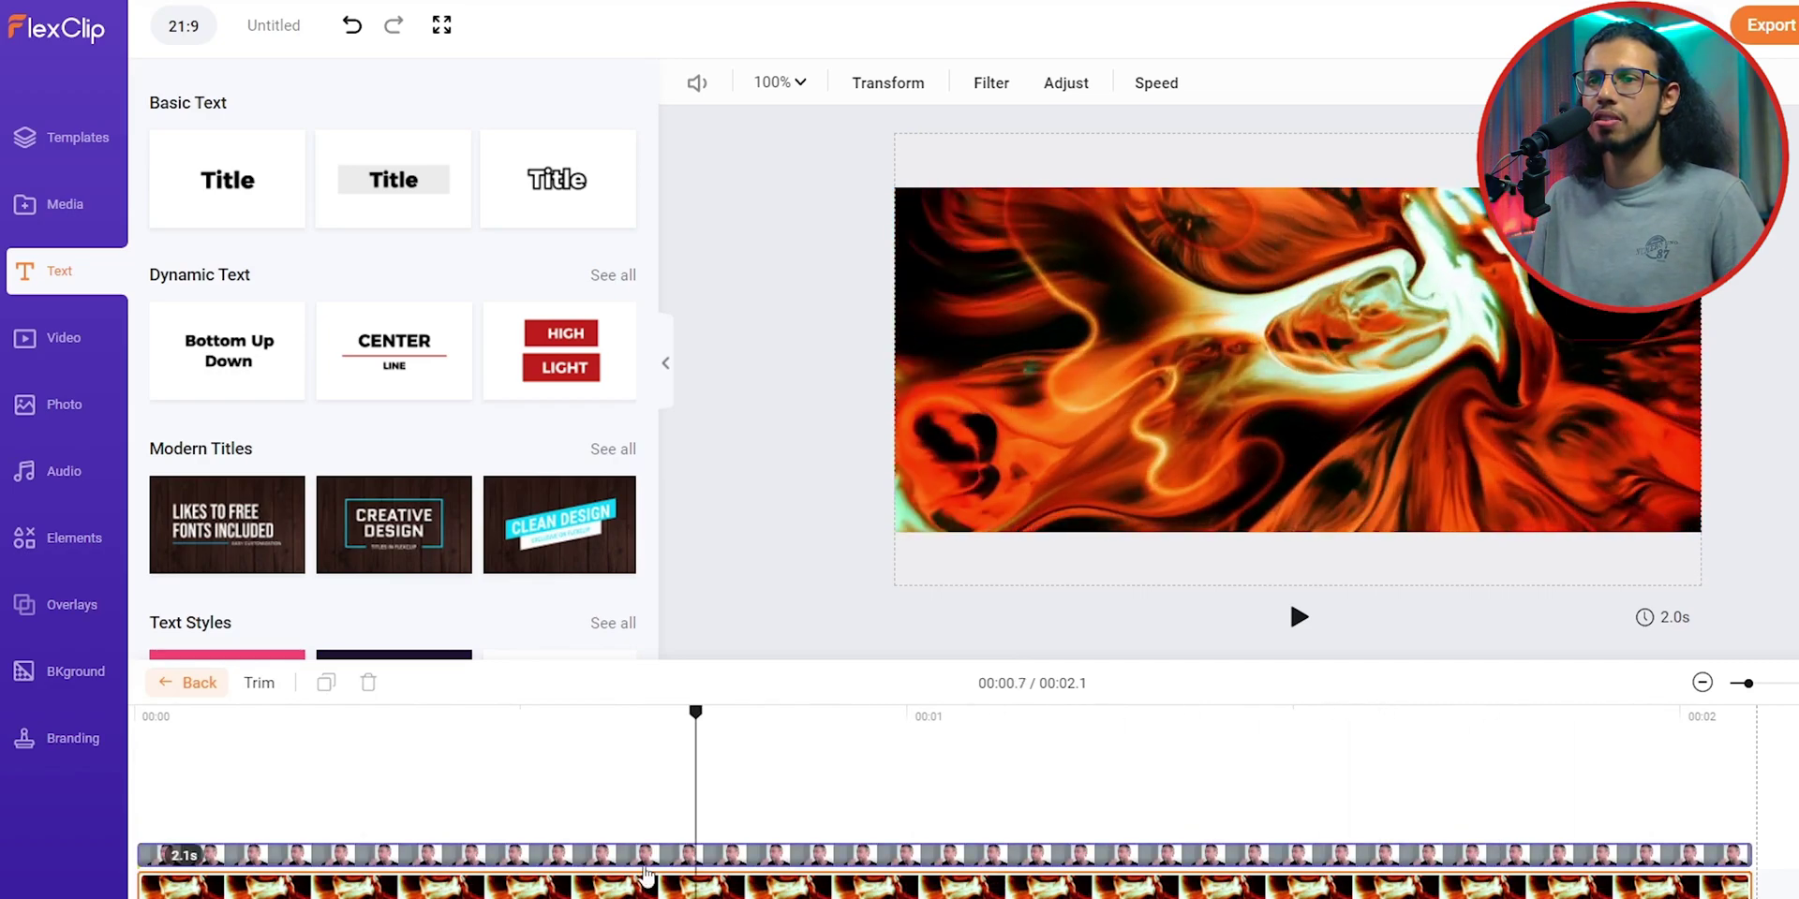
Position the playhead at 00:02.1, just past the NOICE! title, and split the video there
click(197, 683)
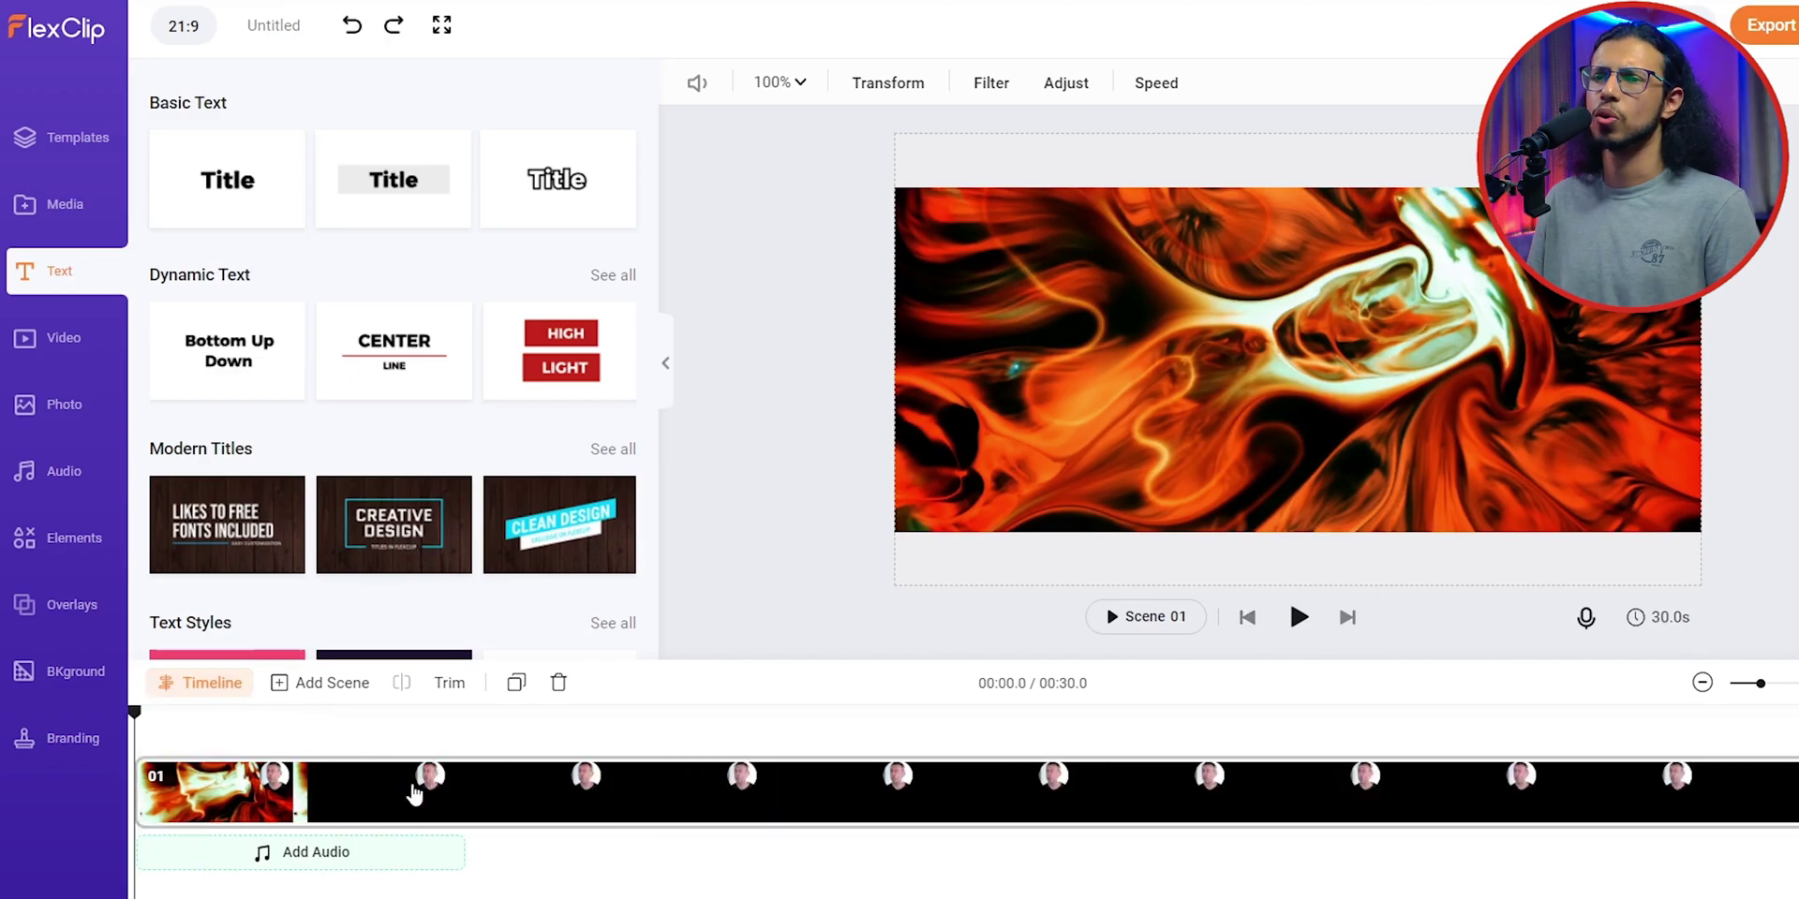
click(204, 685)
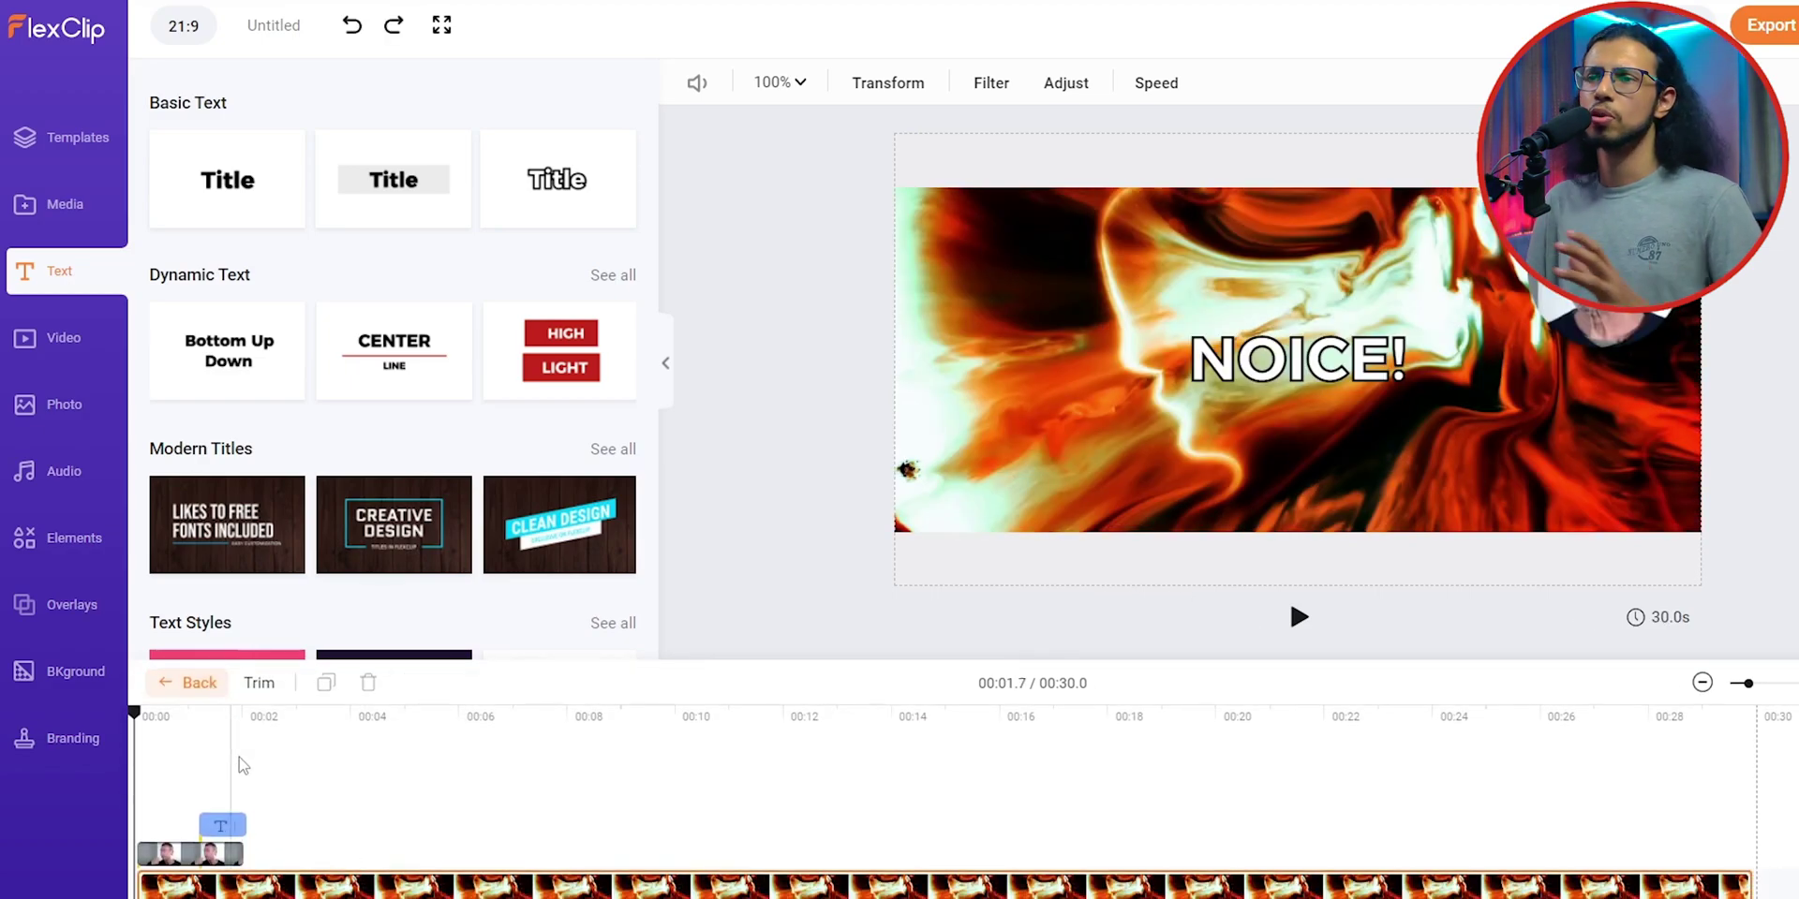
click(246, 799)
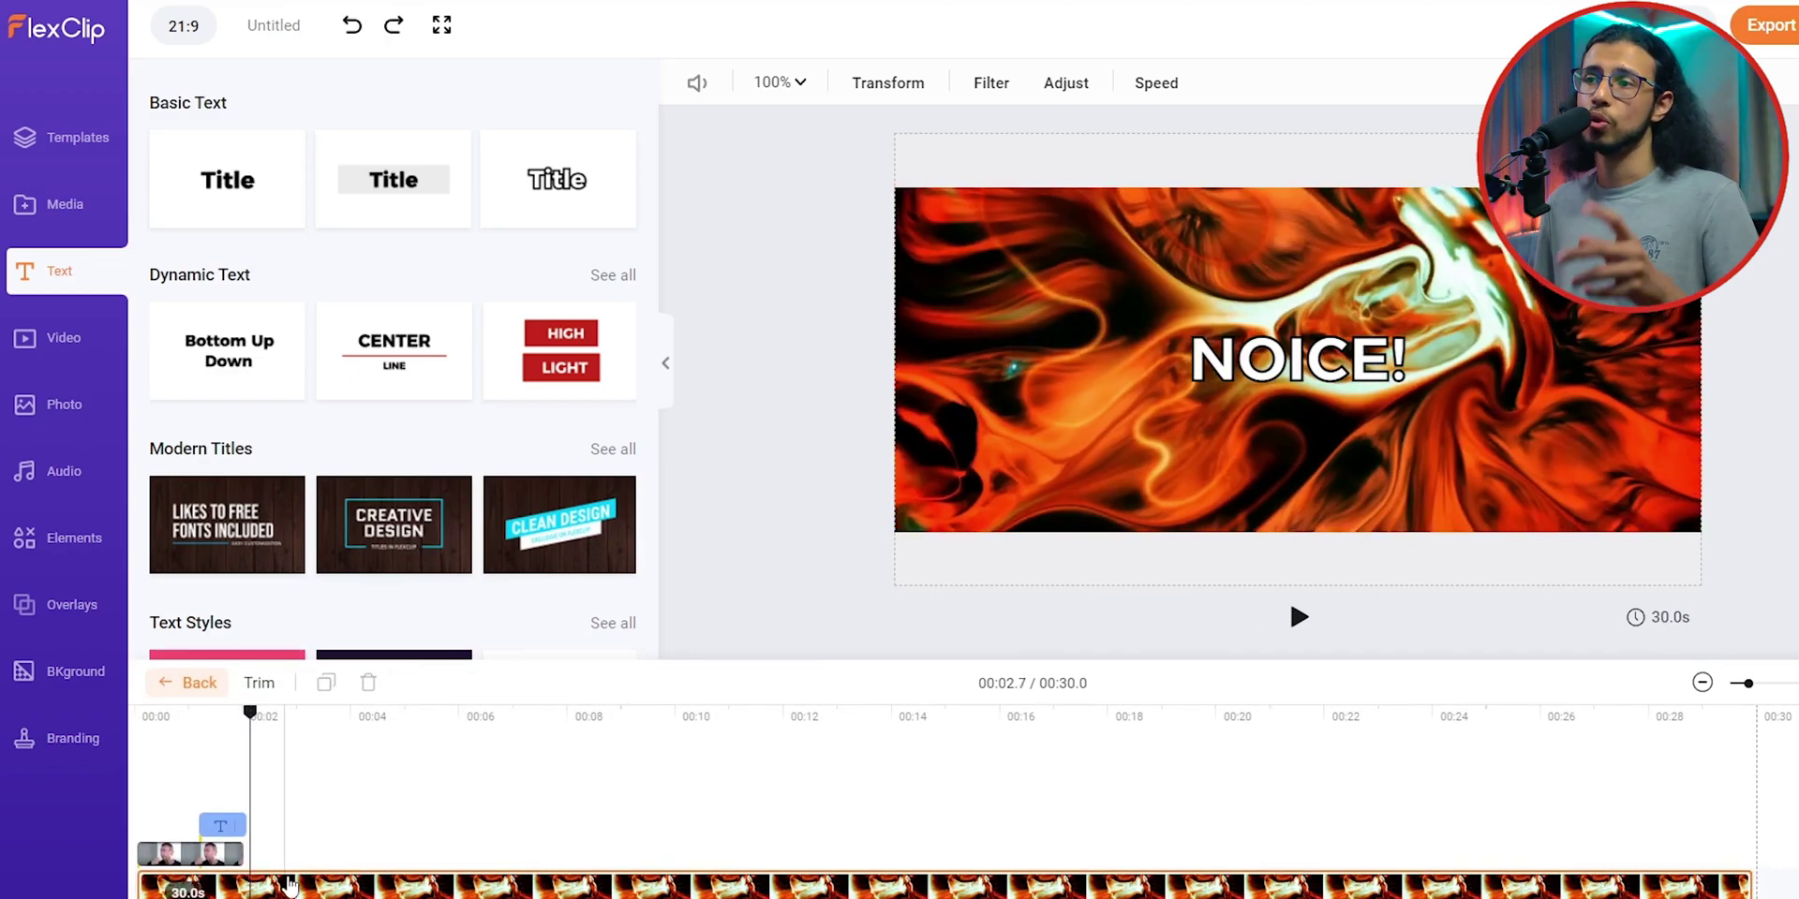
click(281, 777)
drag(284, 719, 249, 729)
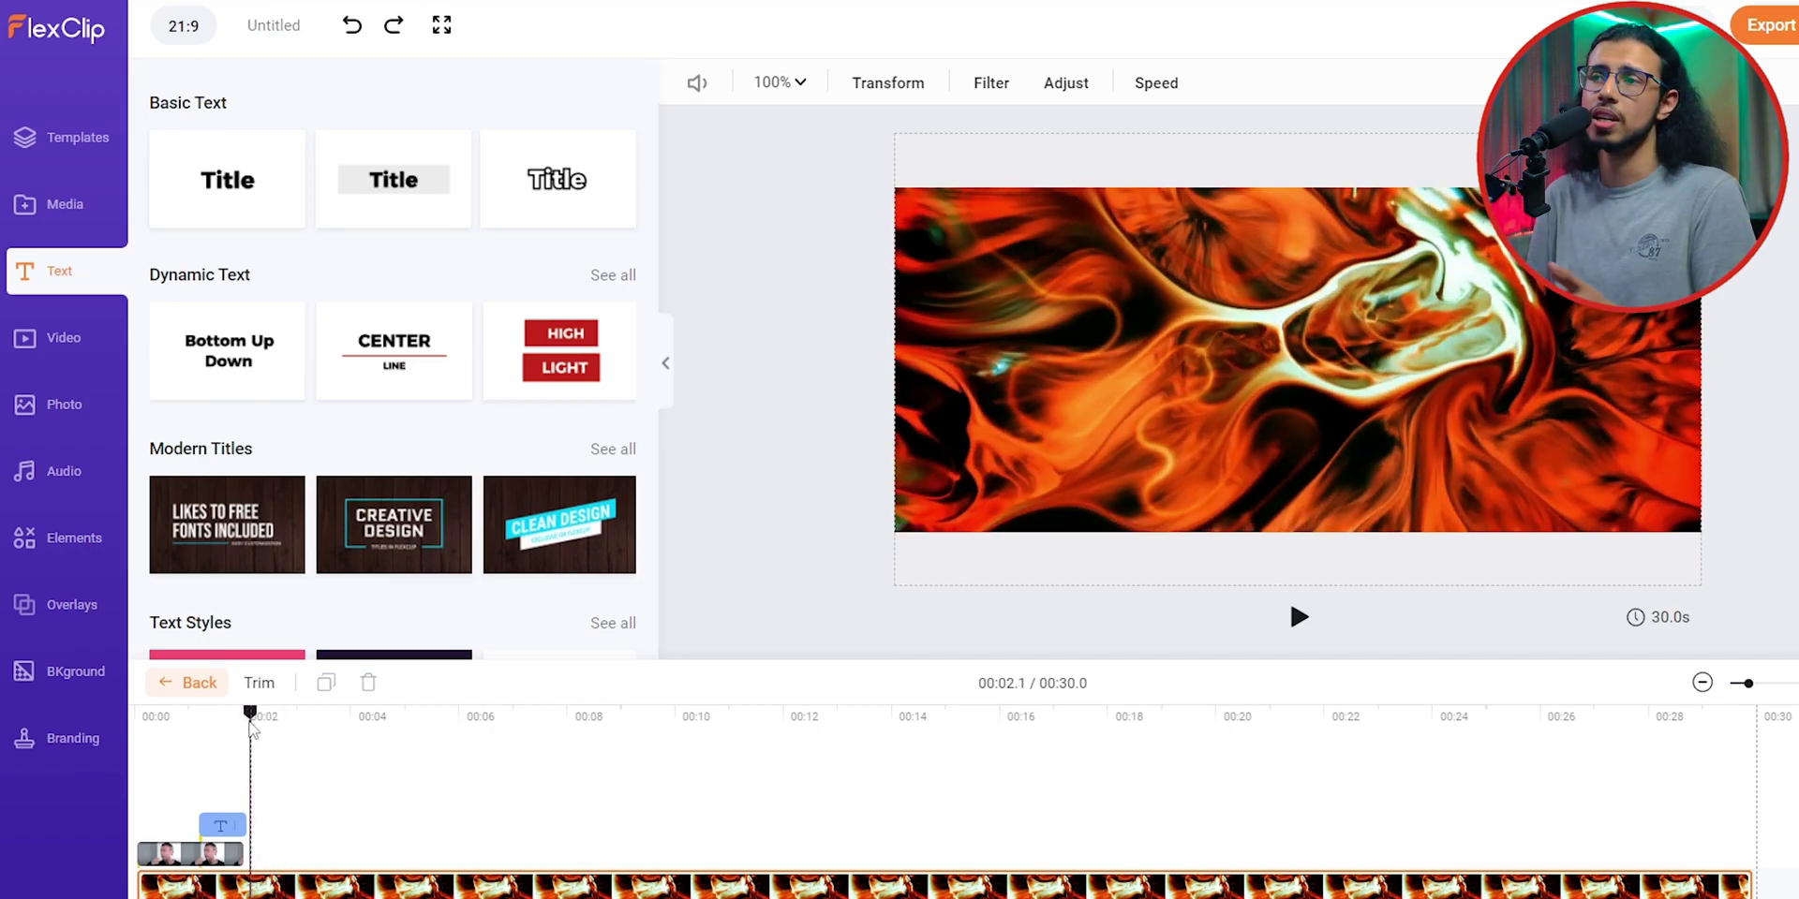
click(198, 686)
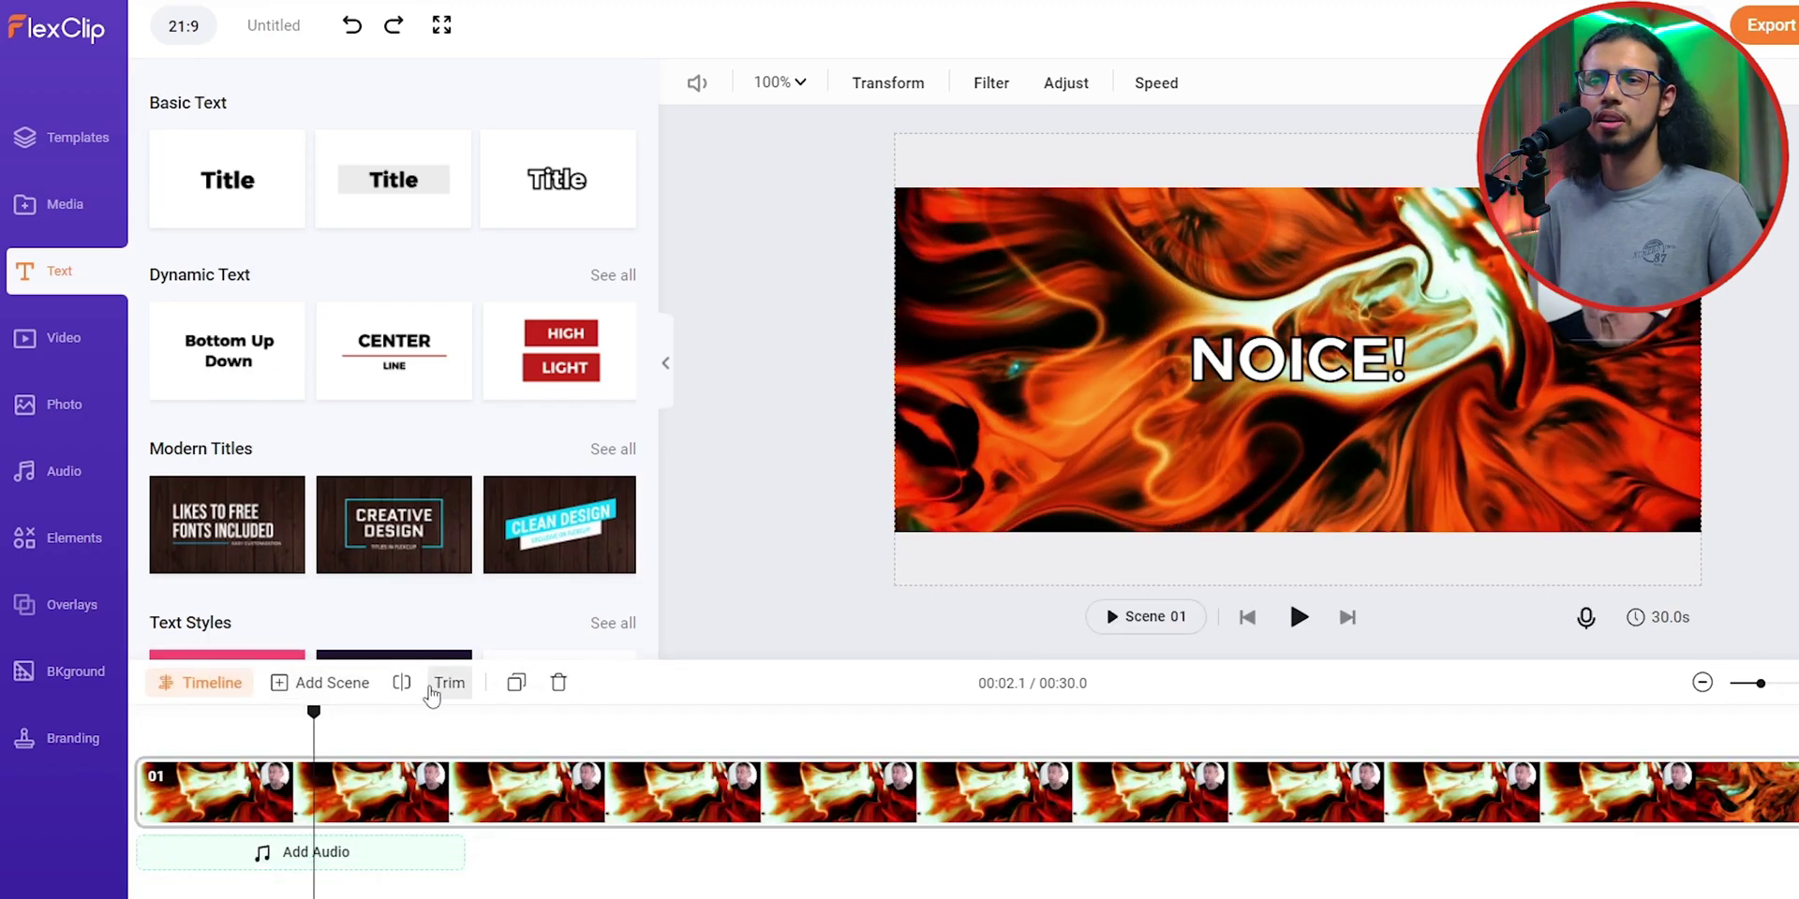
click(412, 691)
Scrub through scene 02's timeline toward its start, then return to the scene overview
click(164, 683)
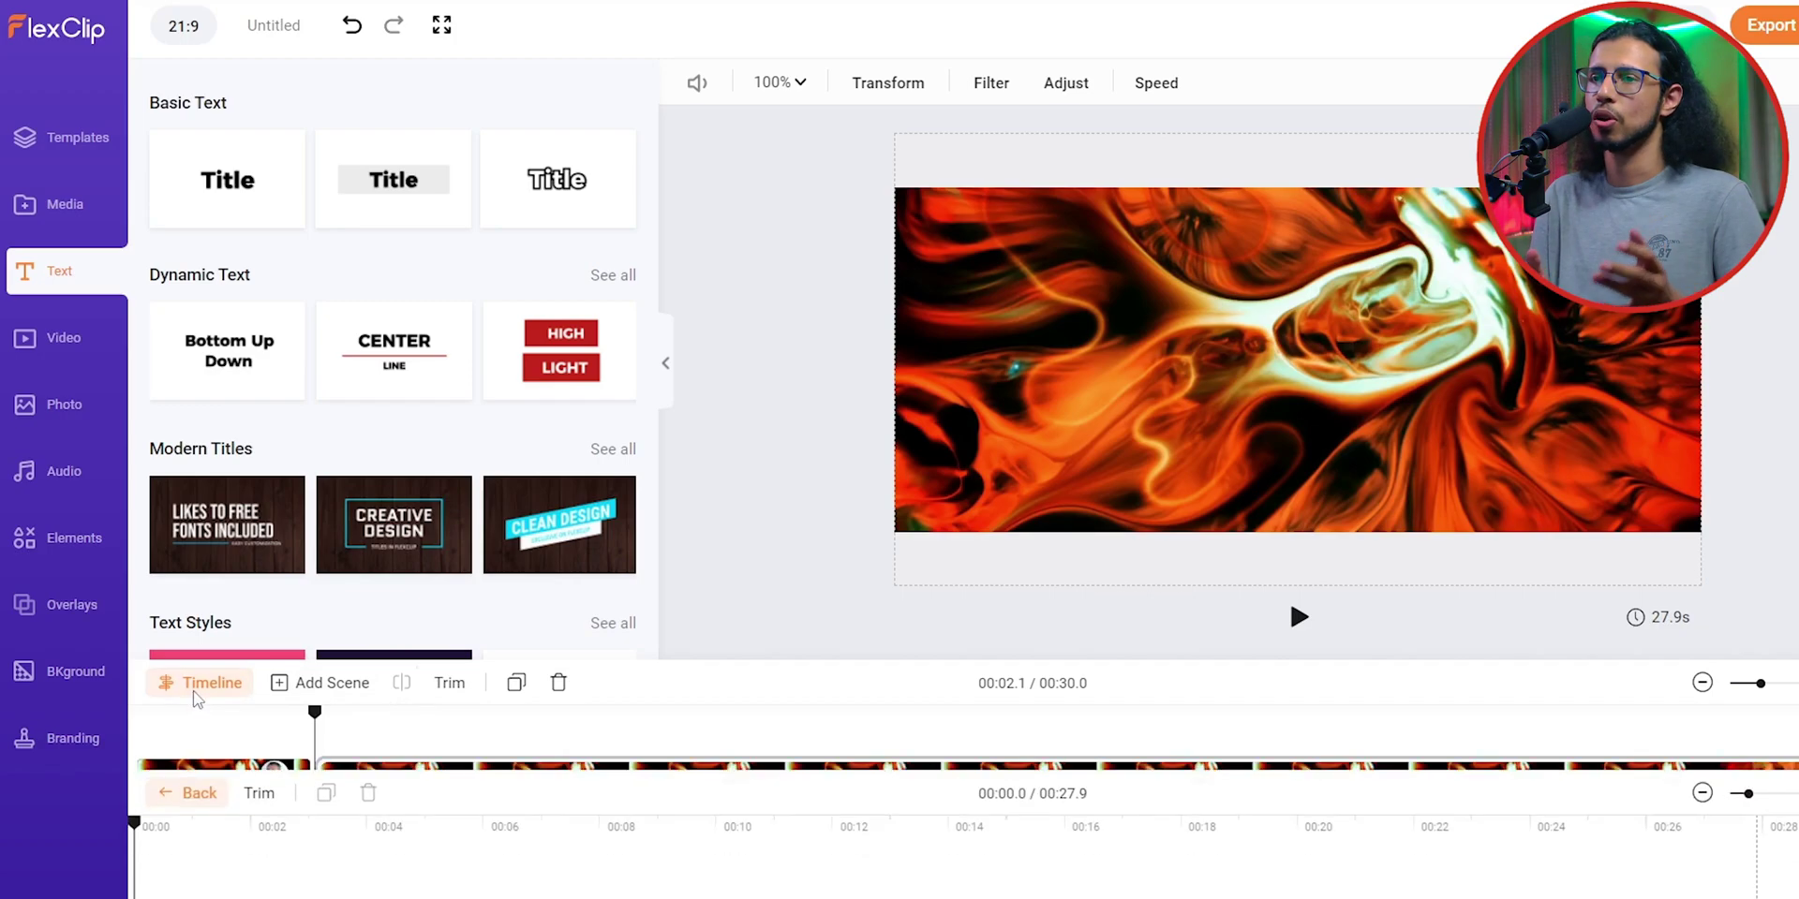
click(293, 885)
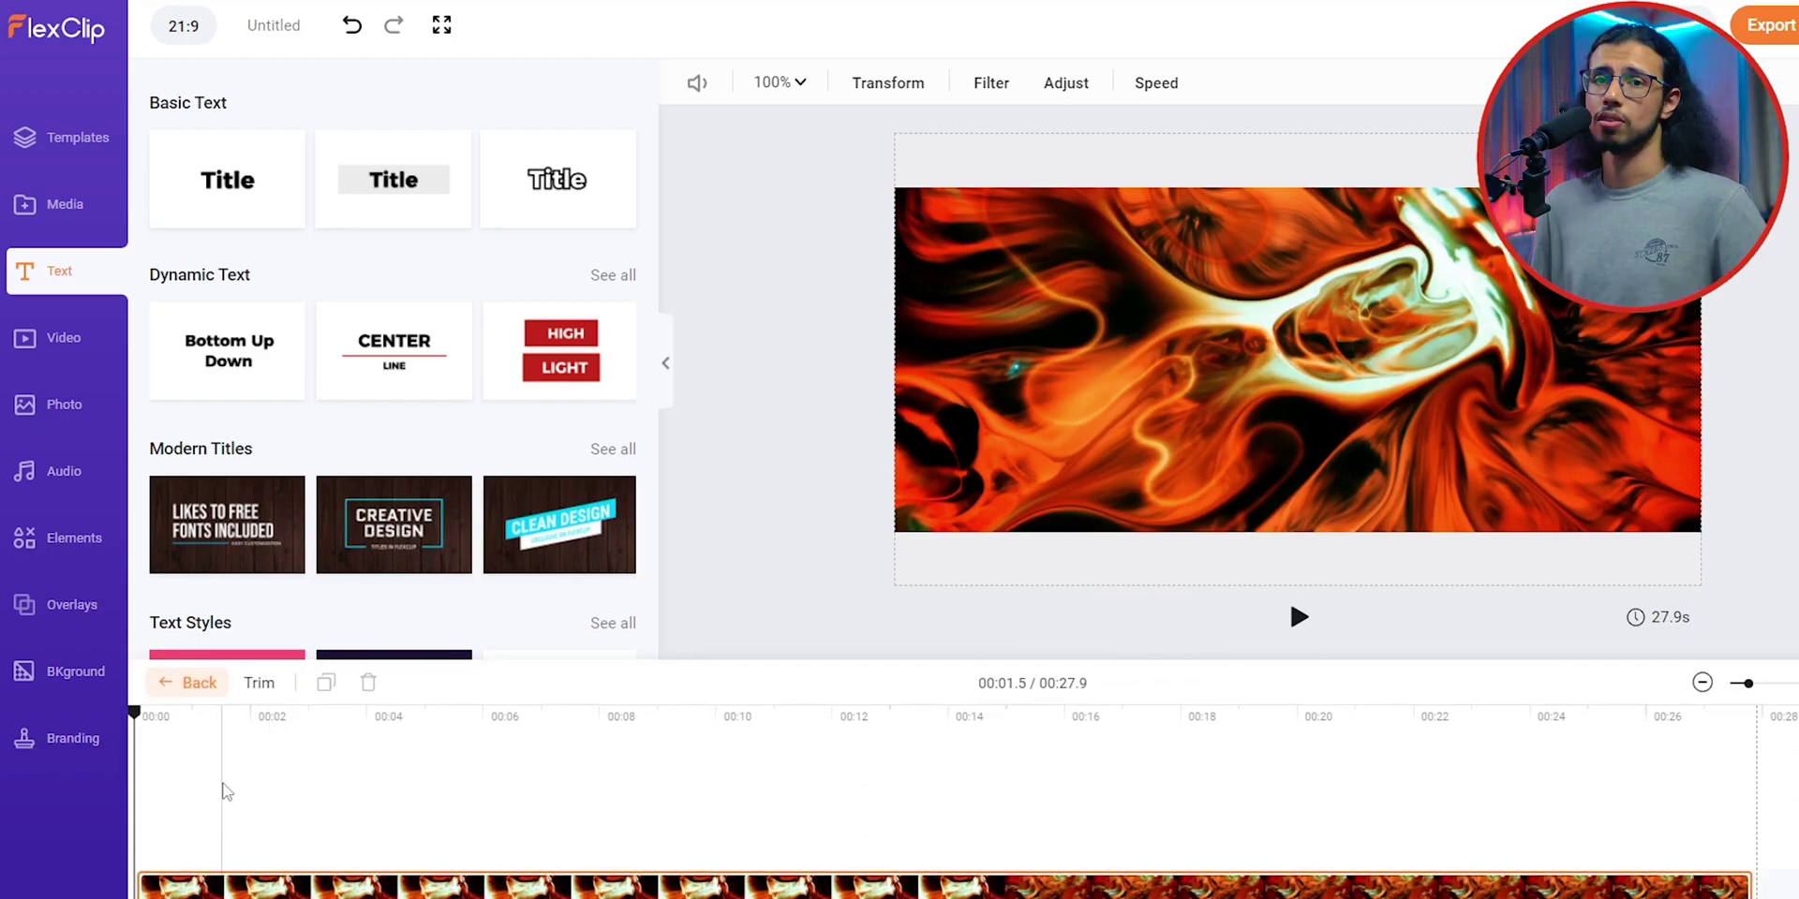
click(352, 849)
click(194, 834)
click(155, 833)
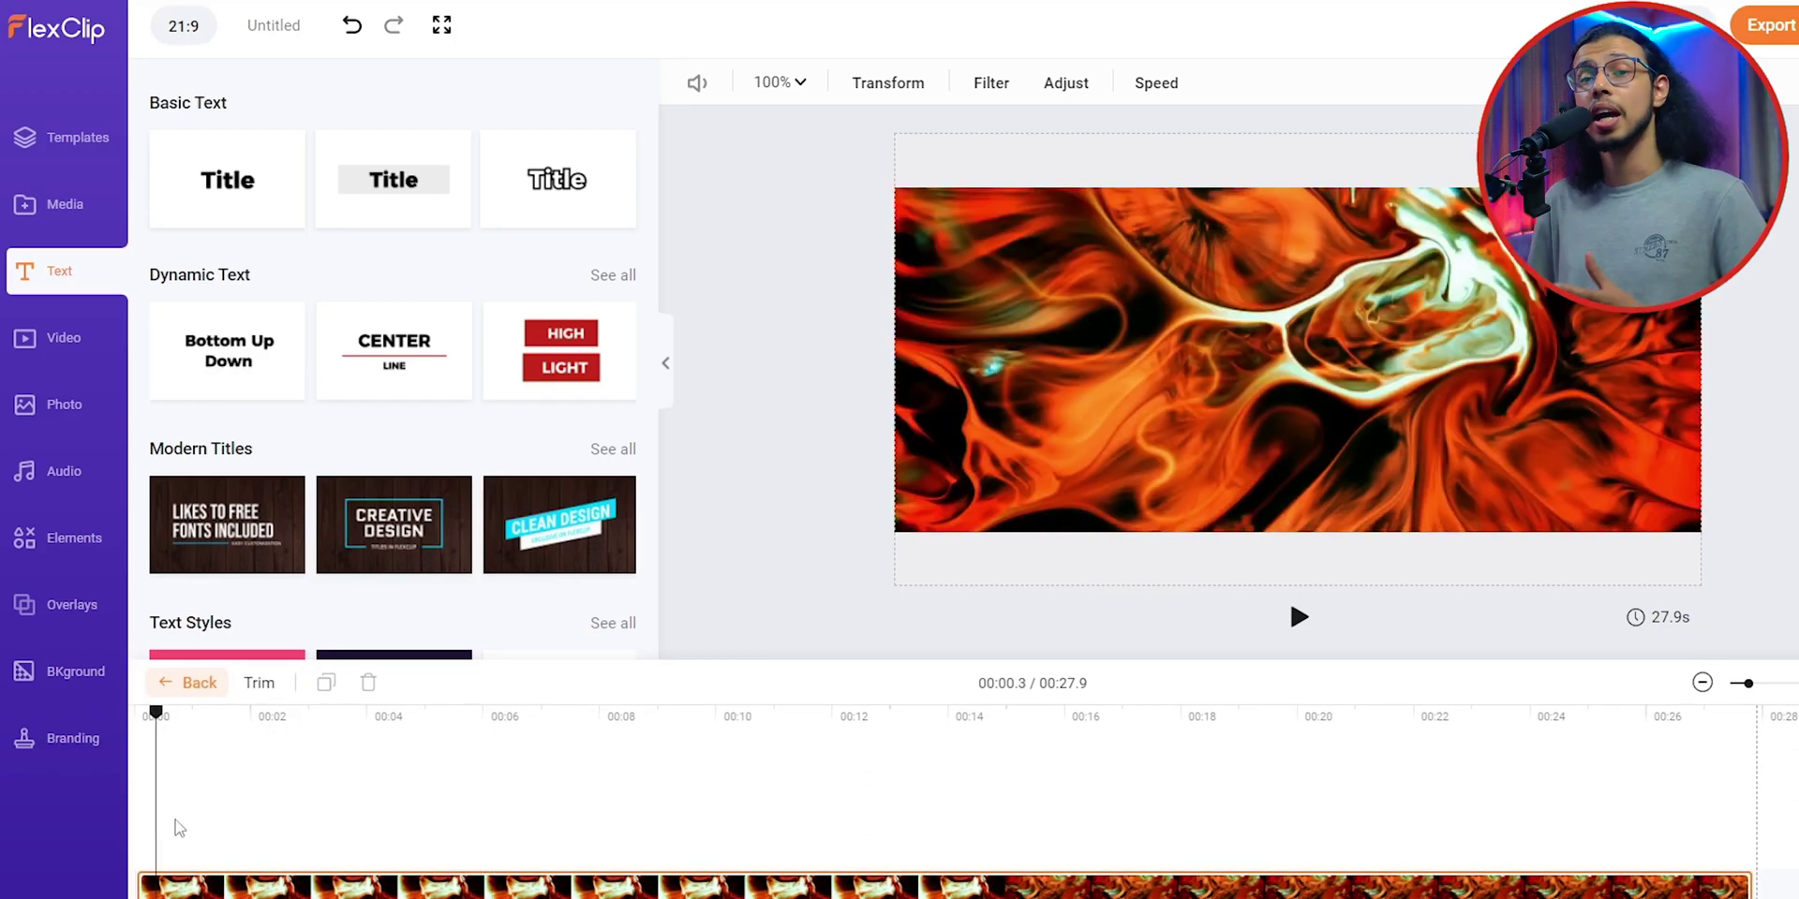
click(230, 834)
click(182, 682)
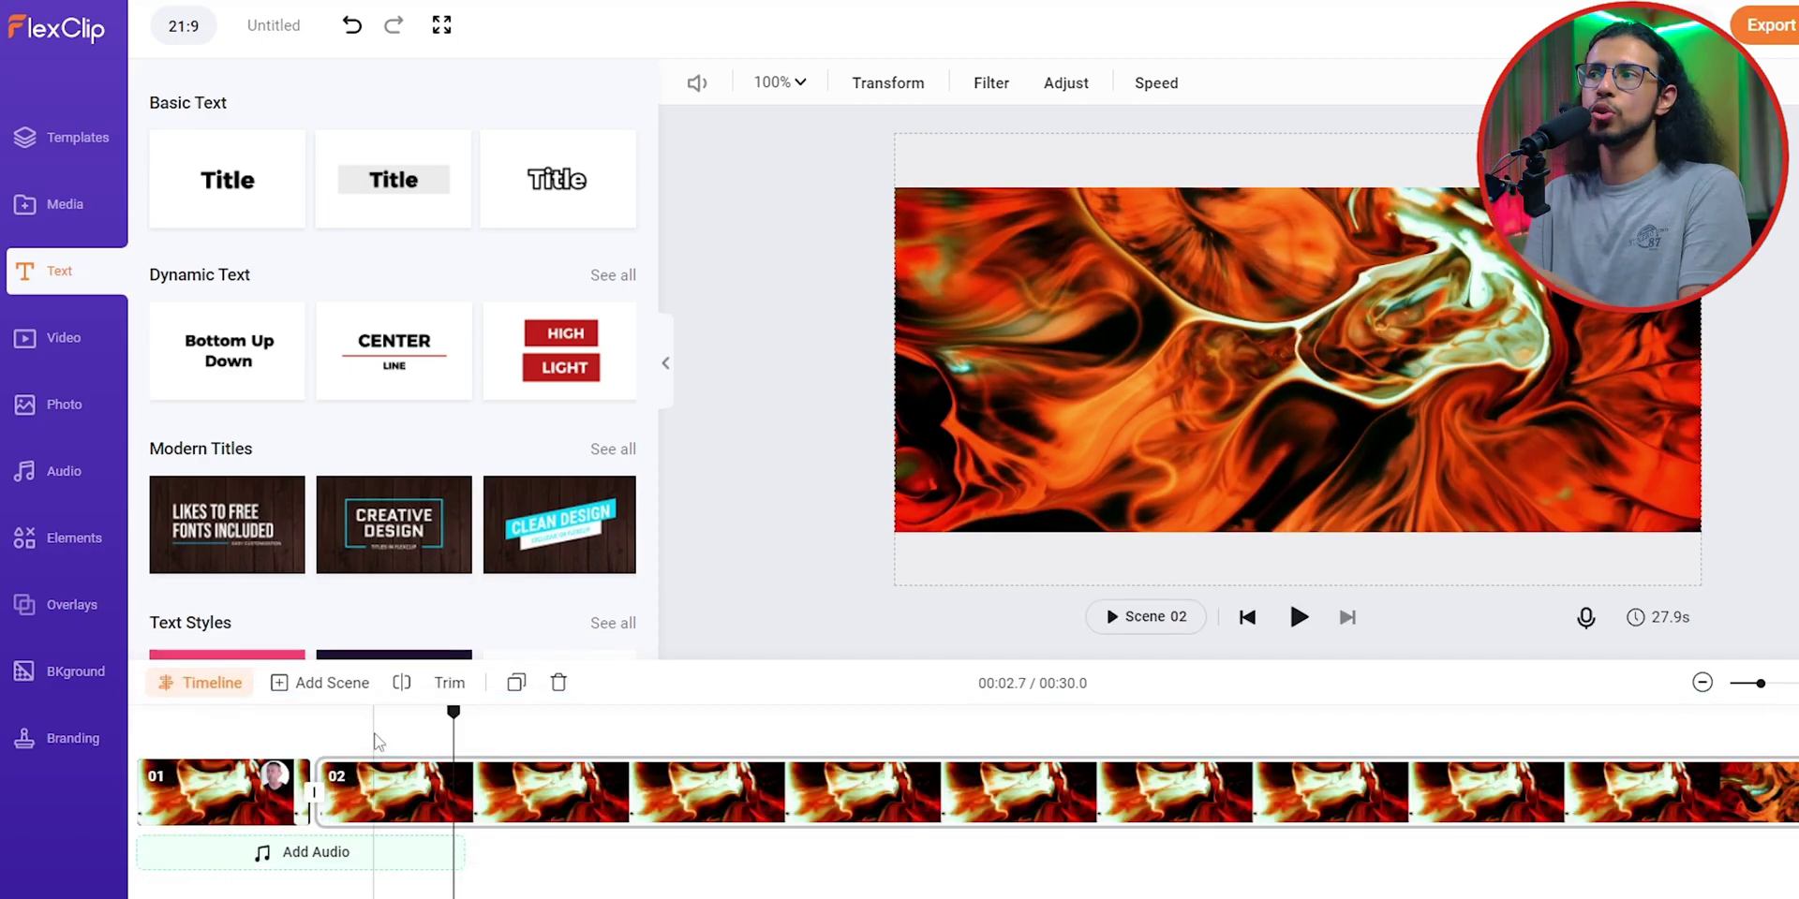
Scrub the 2.1-second scene's layers from start to end, settling near 00:00.3, then reopen the timeline
click(199, 693)
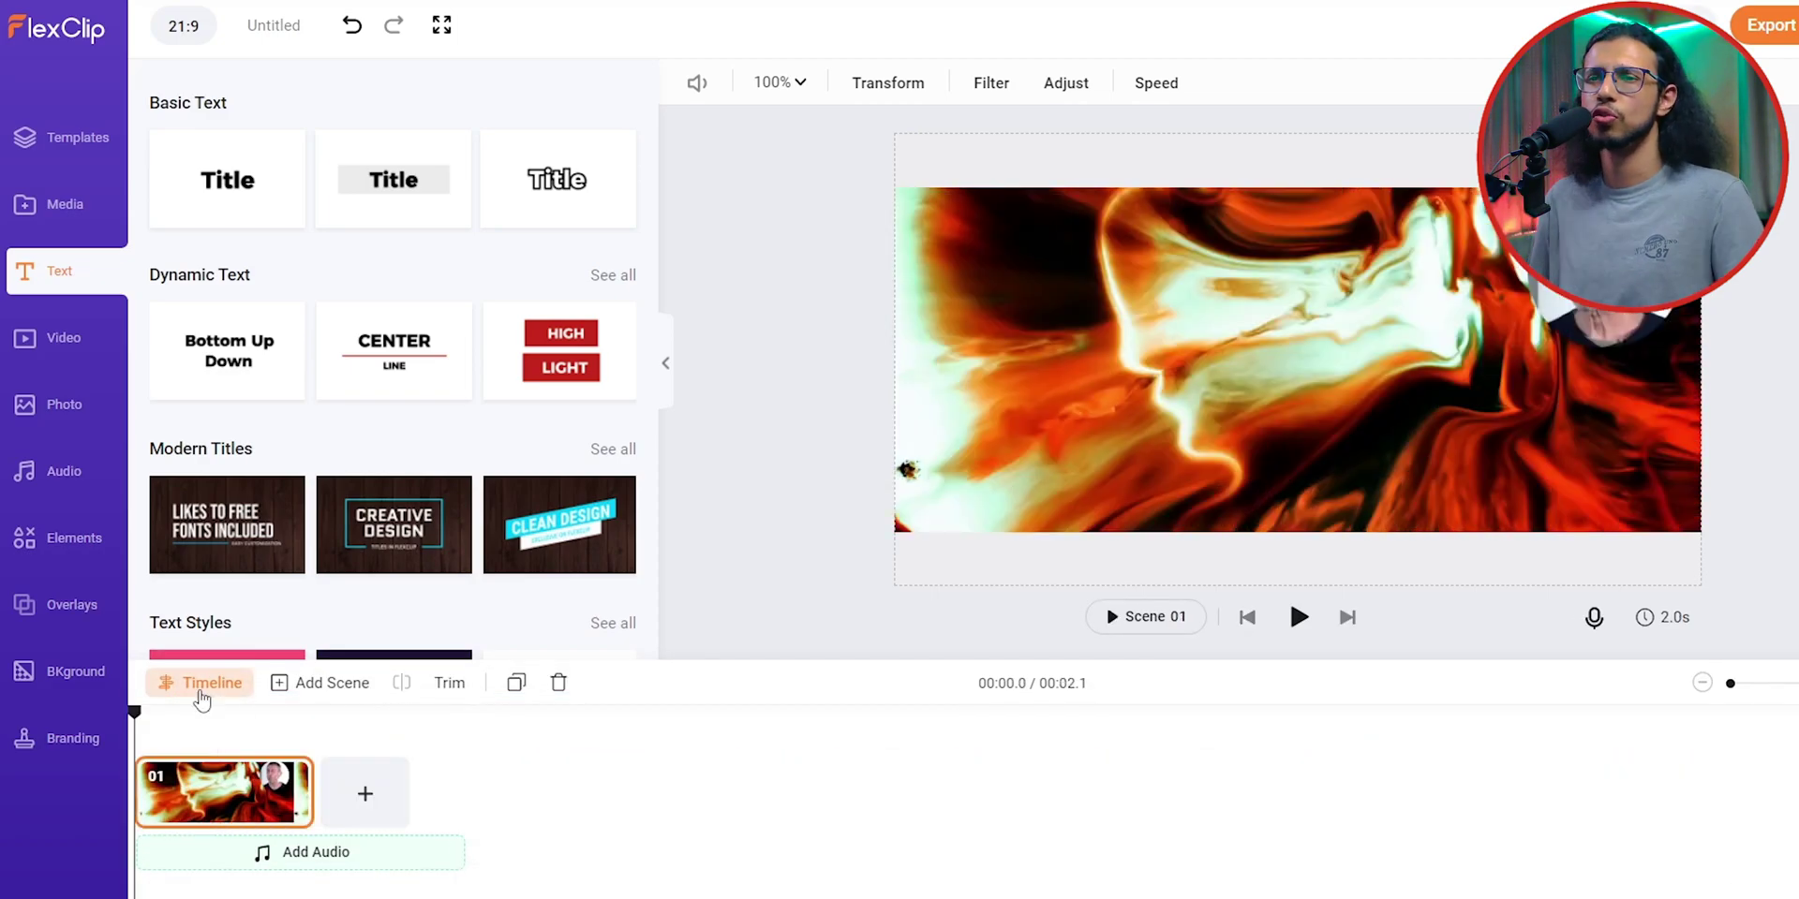
click(200, 693)
click(223, 834)
click(370, 829)
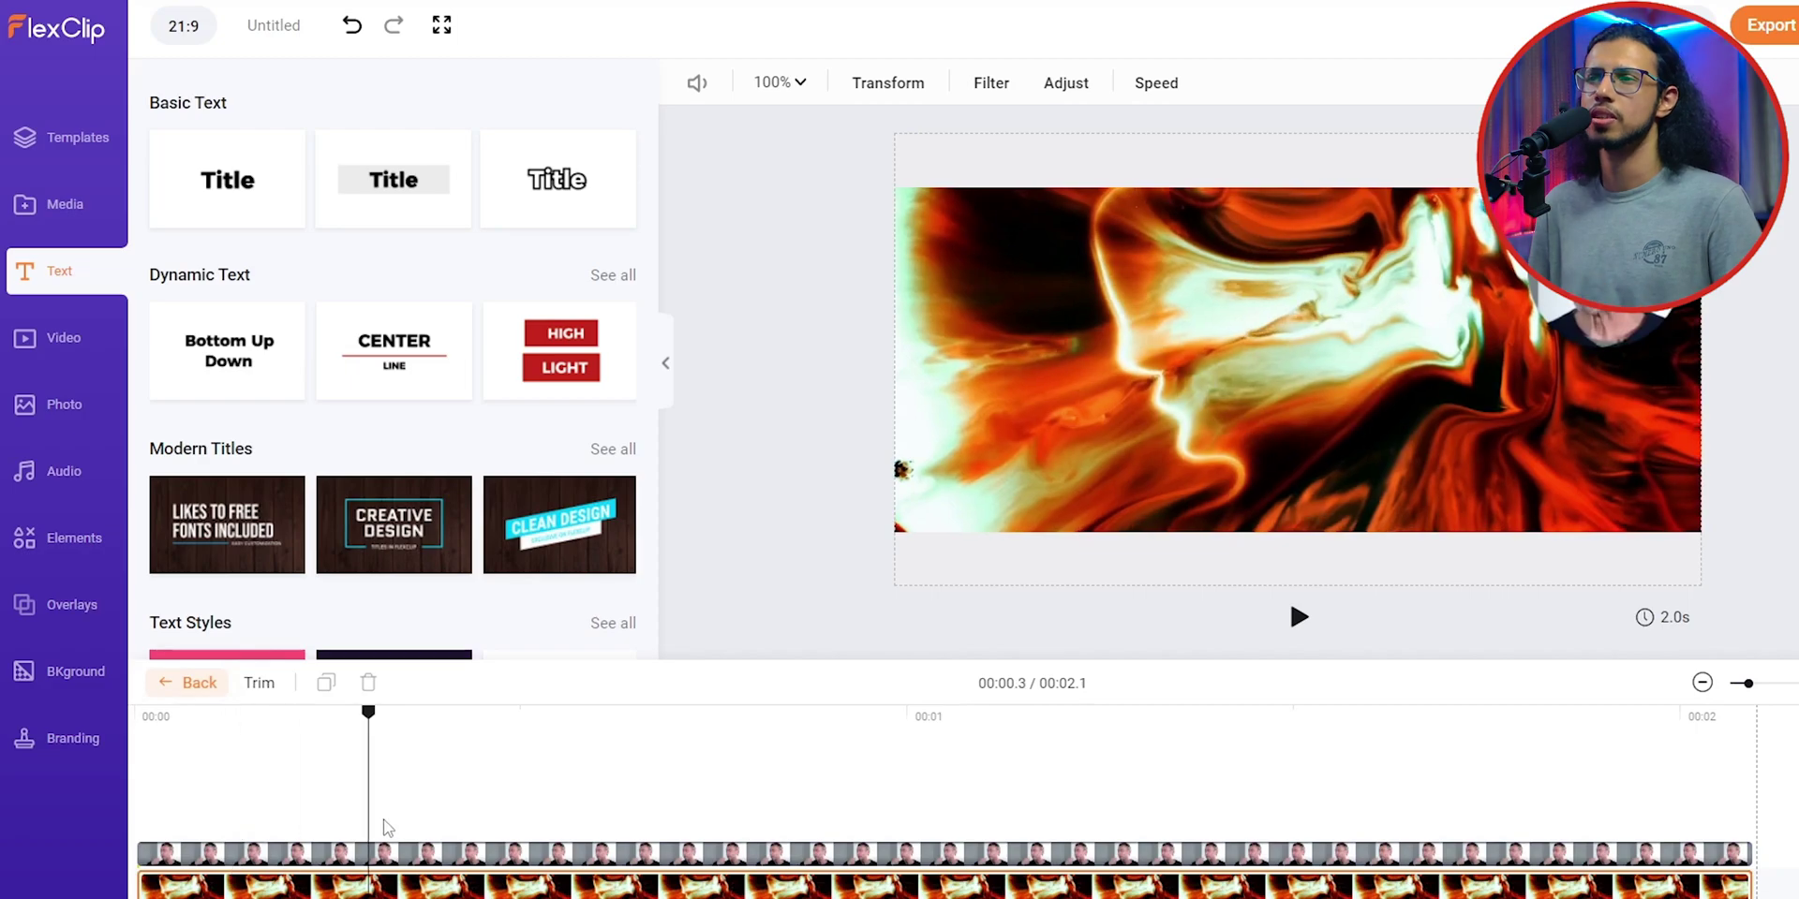
click(193, 829)
click(441, 829)
click(1589, 855)
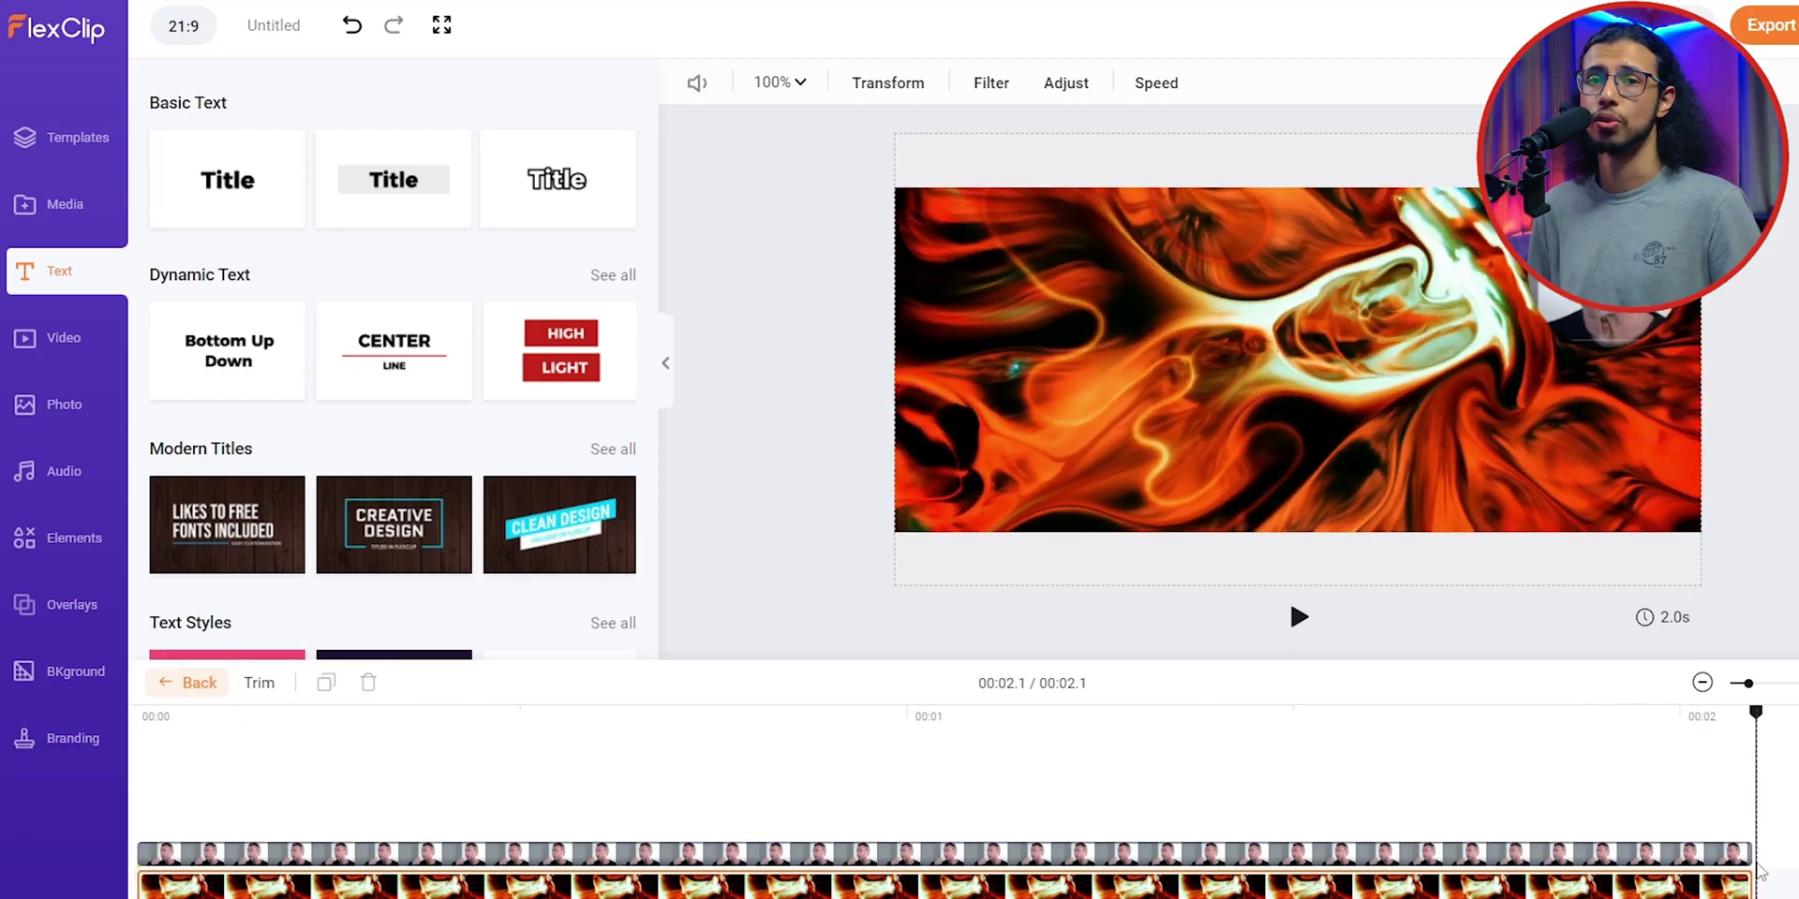
click(1698, 881)
click(365, 888)
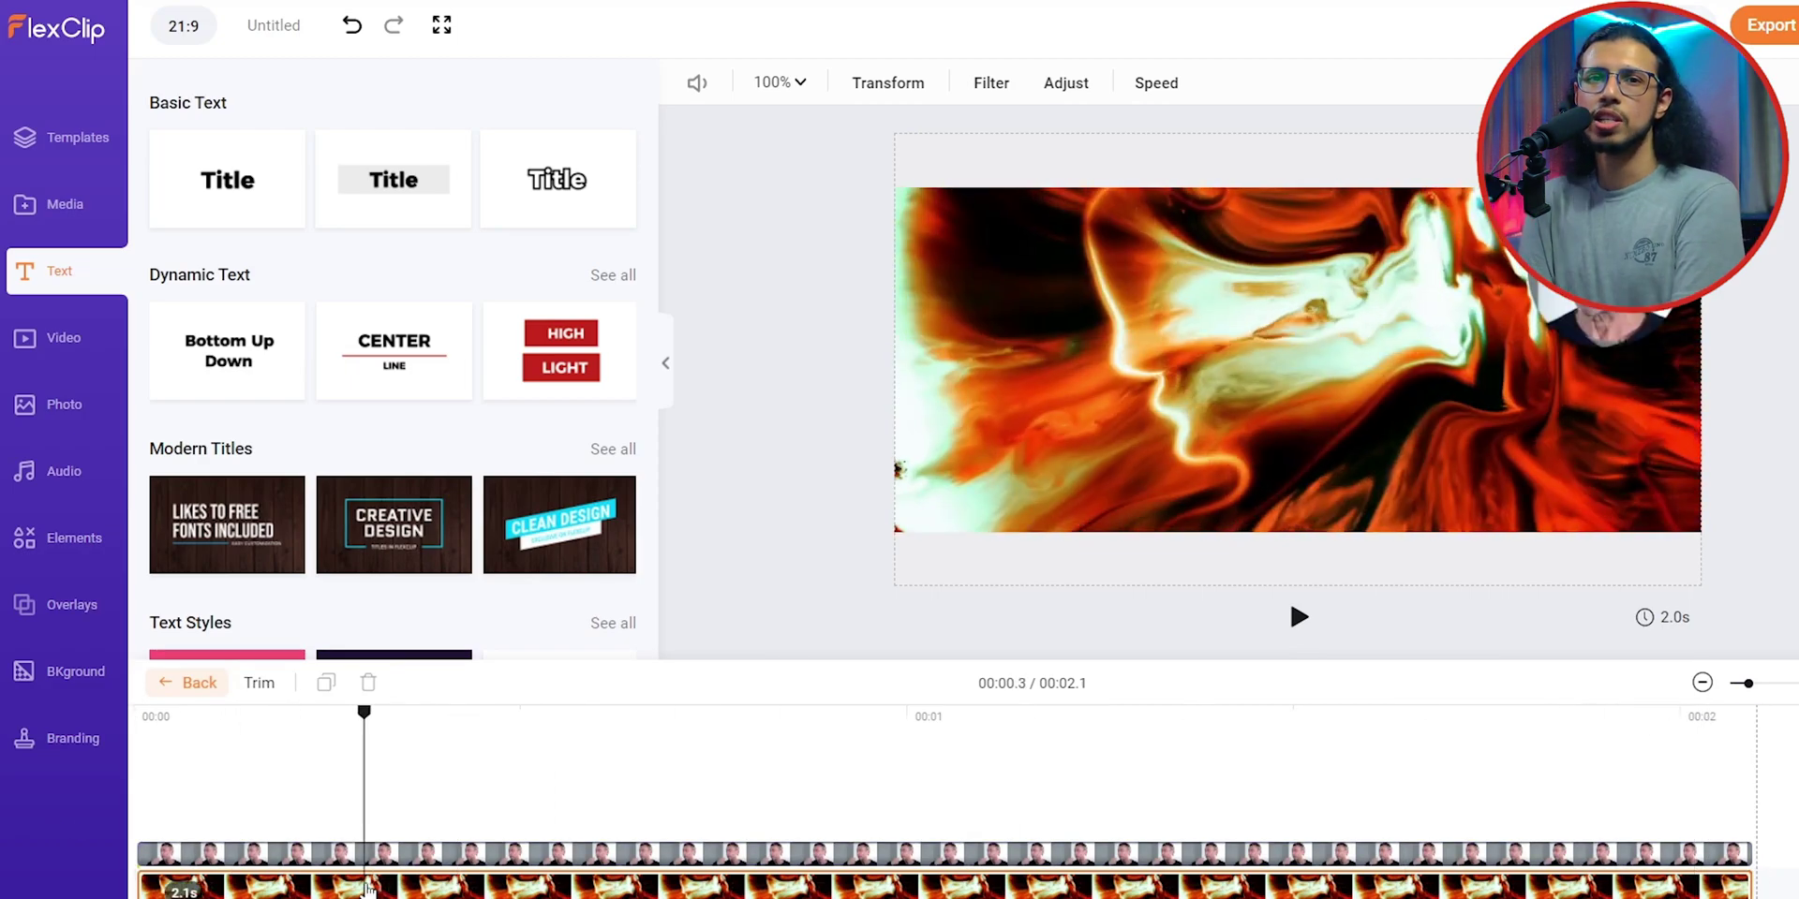
click(187, 683)
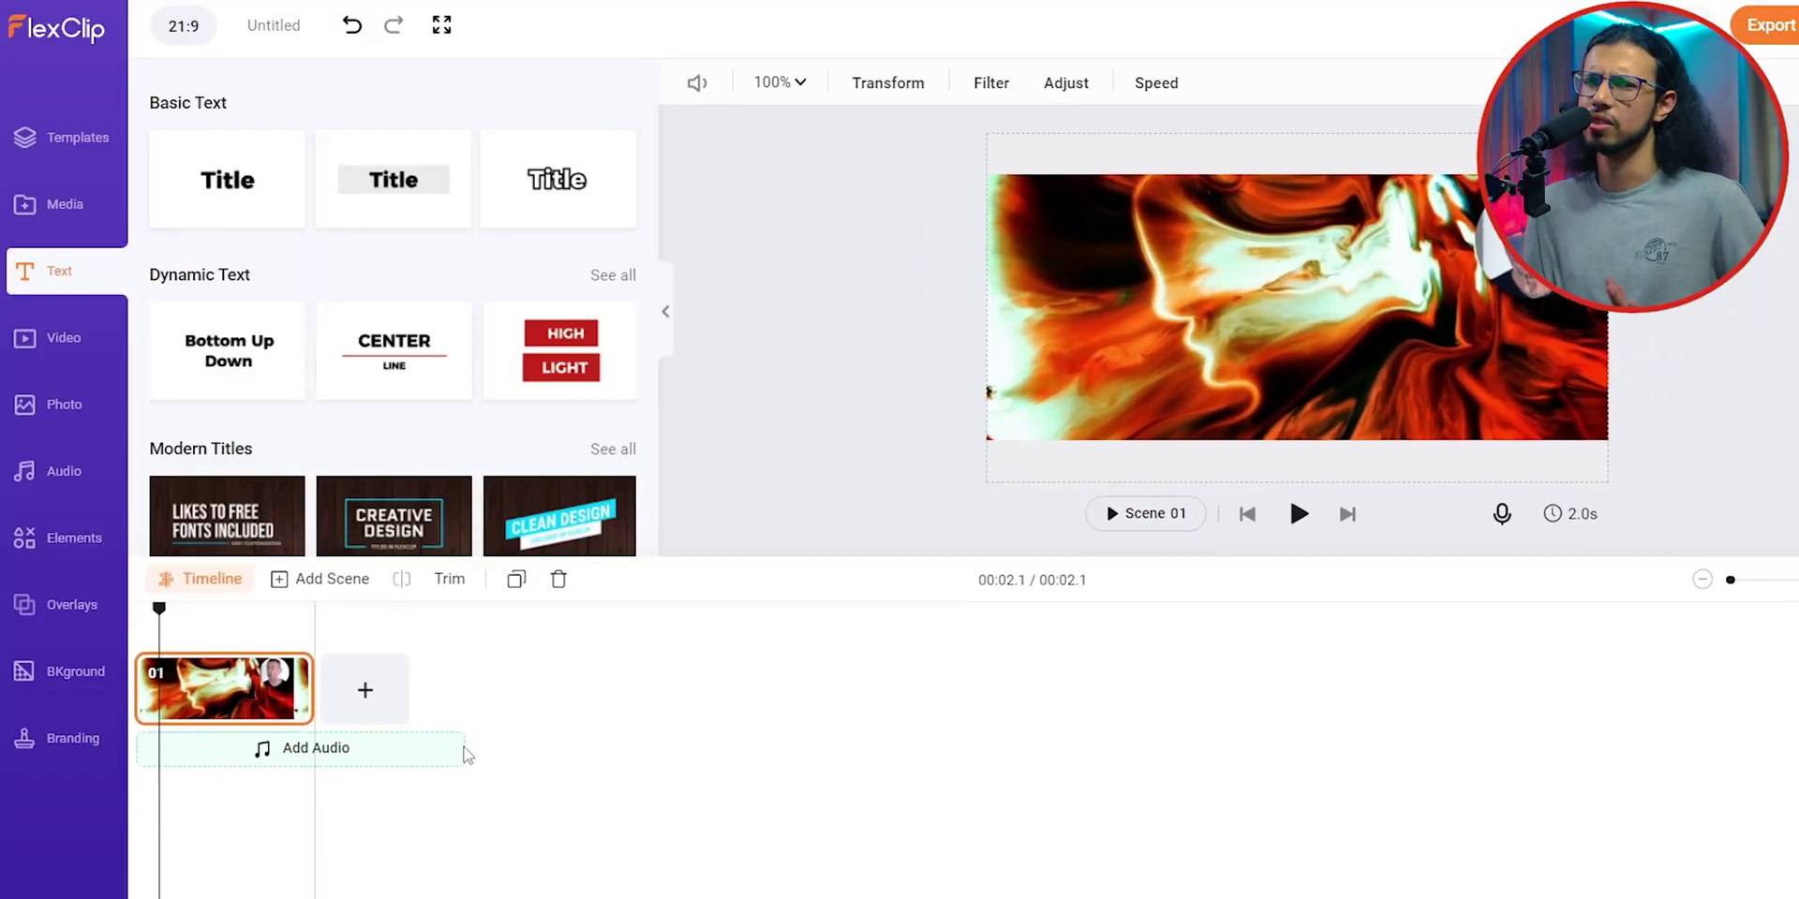
click(192, 586)
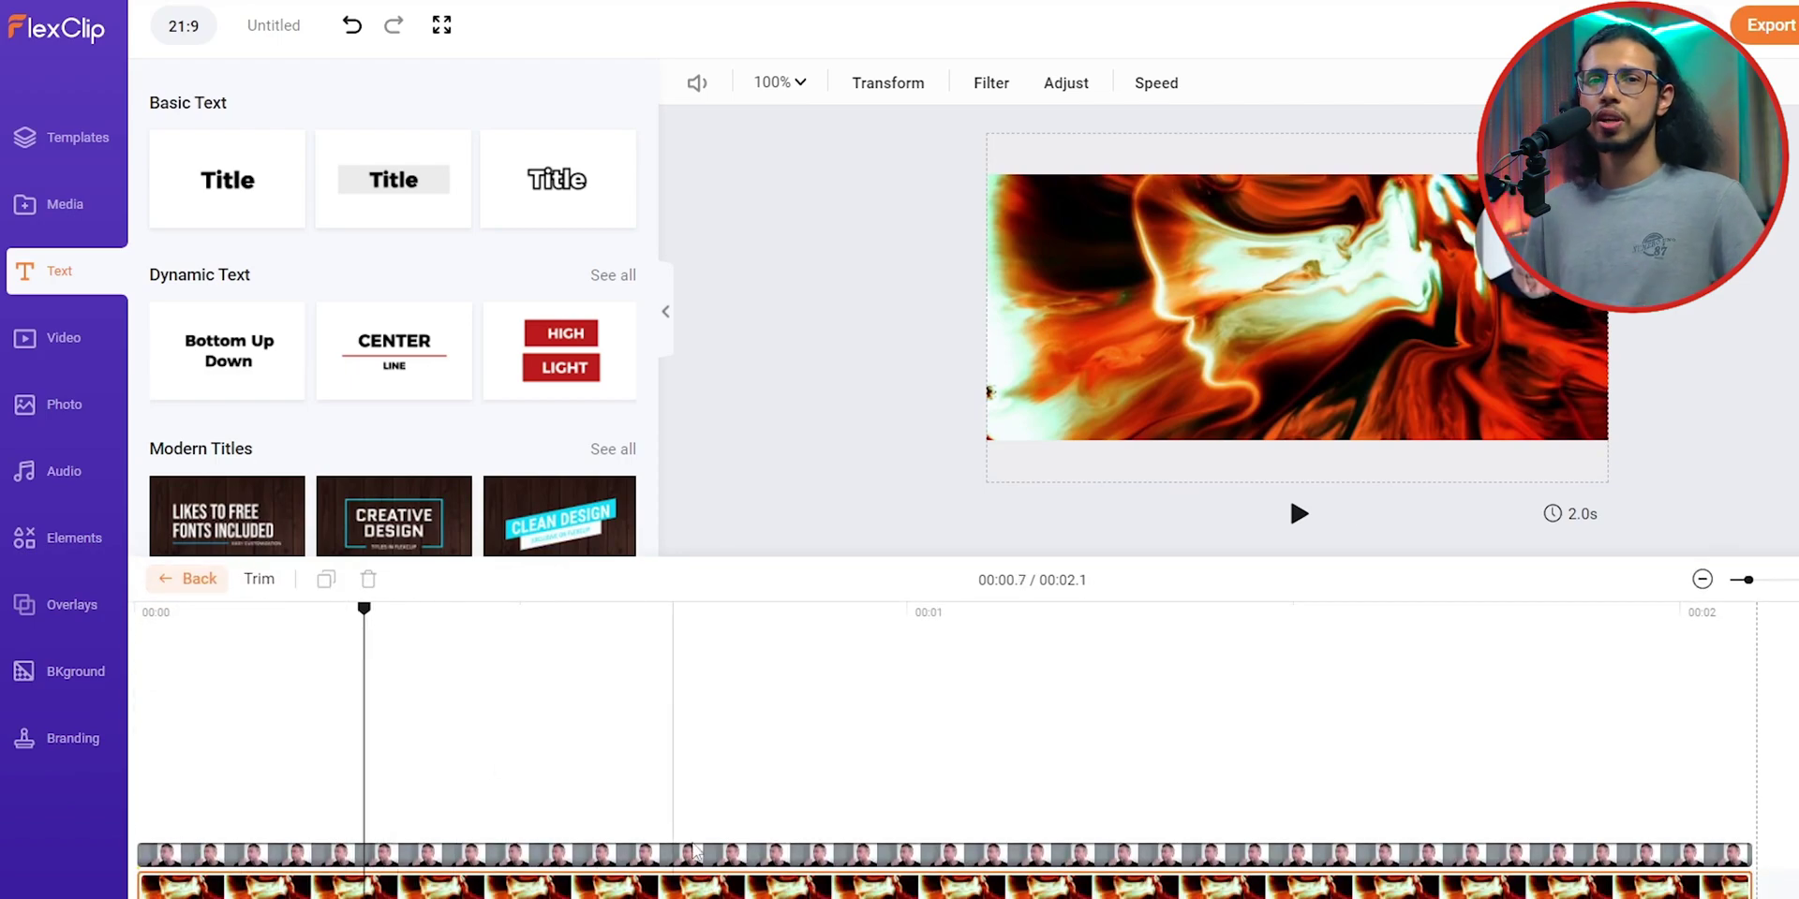